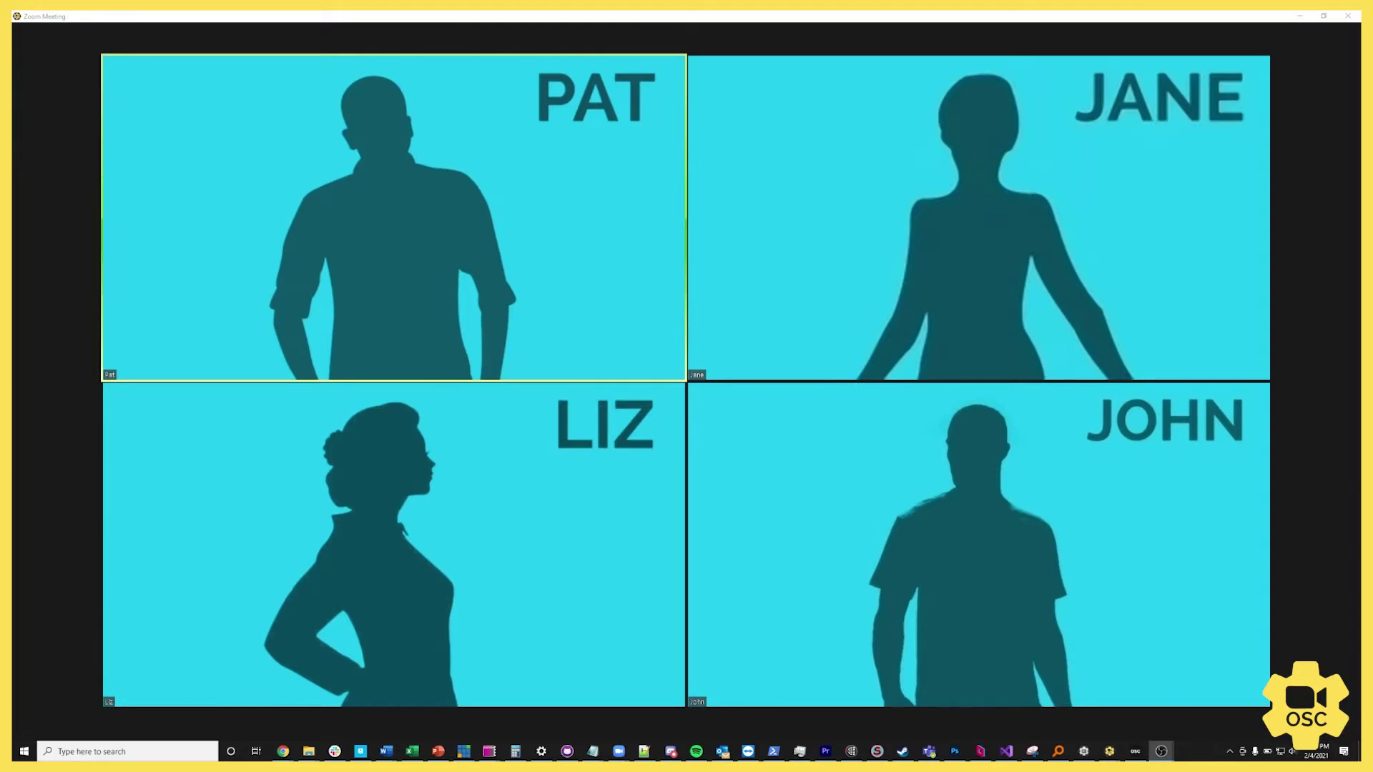
Add an OSC Multi Transmit actor to the empty scene and enlarge it enough to read its fields.
drag(751, 401, 699, 16)
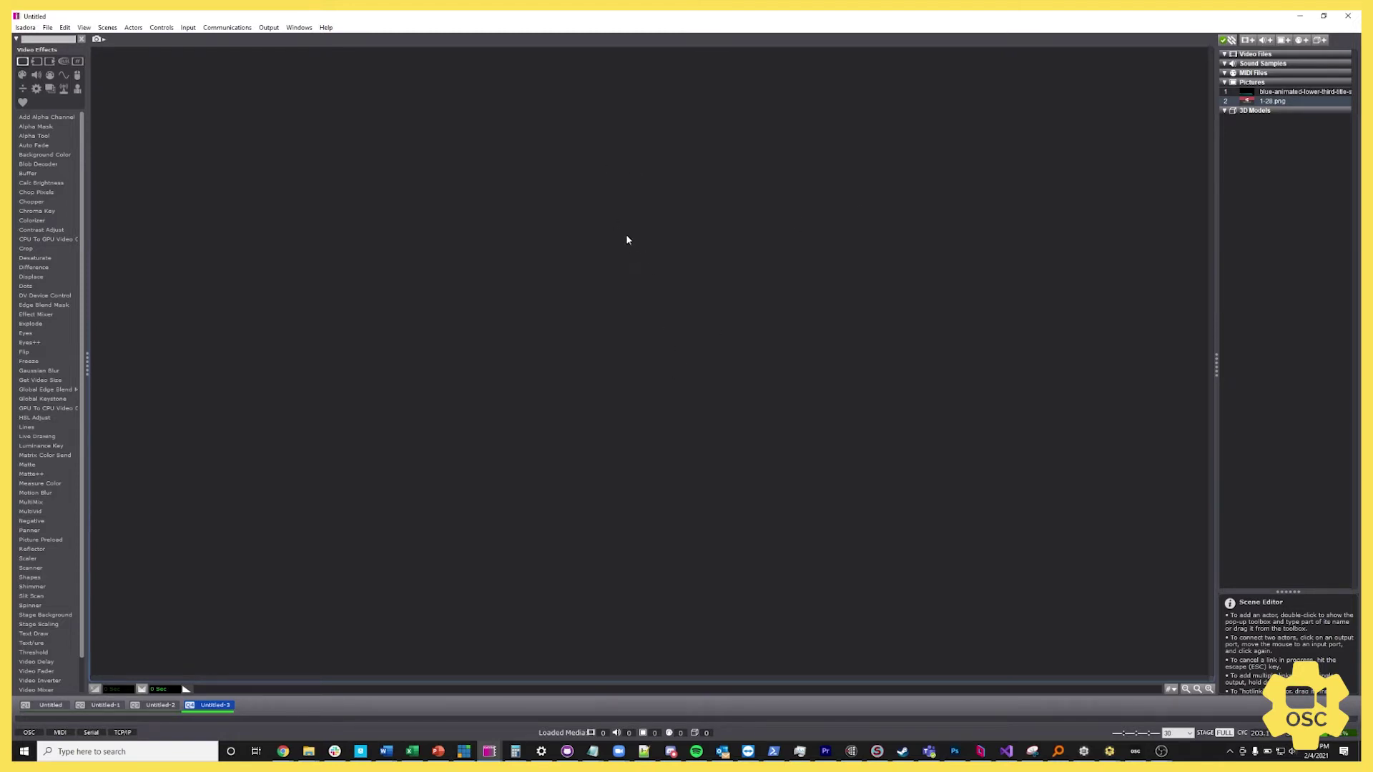
double_click(612, 213)
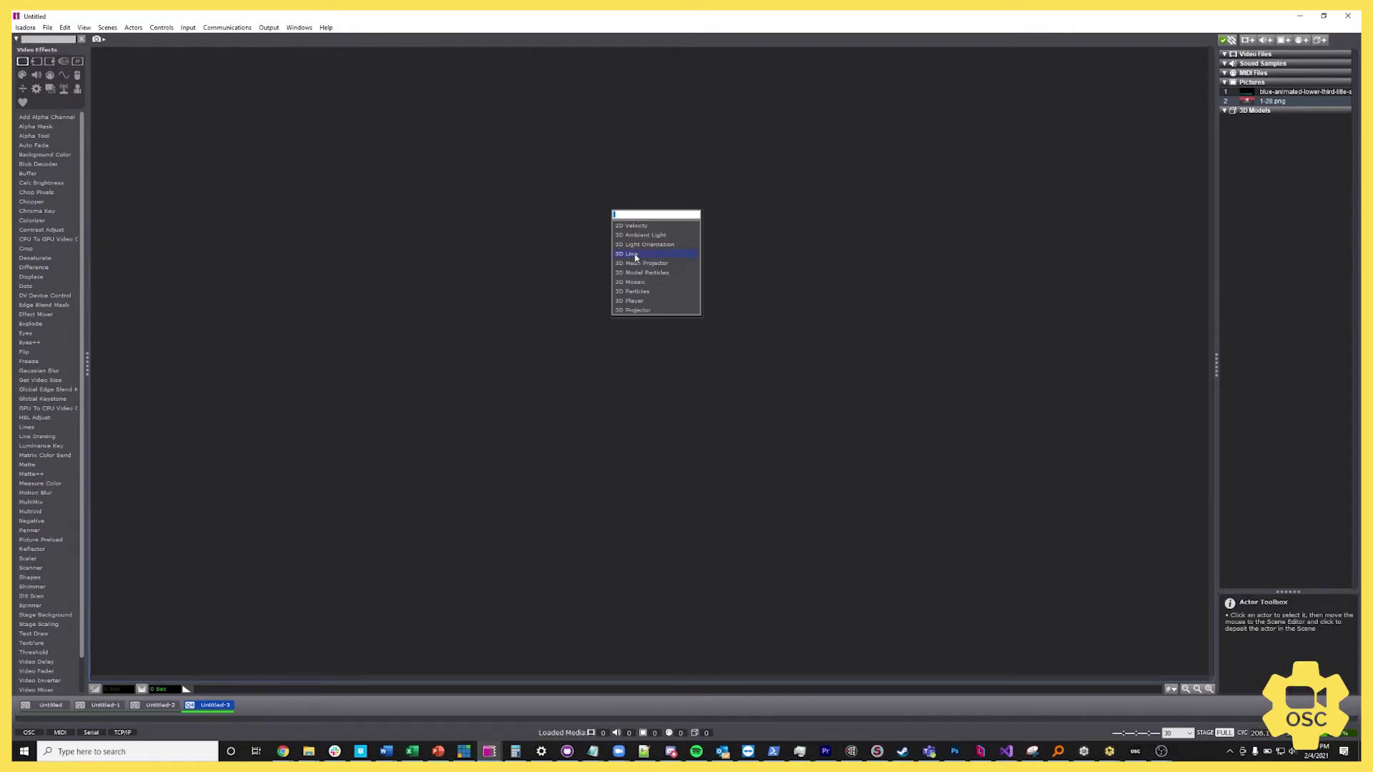
text(osc )
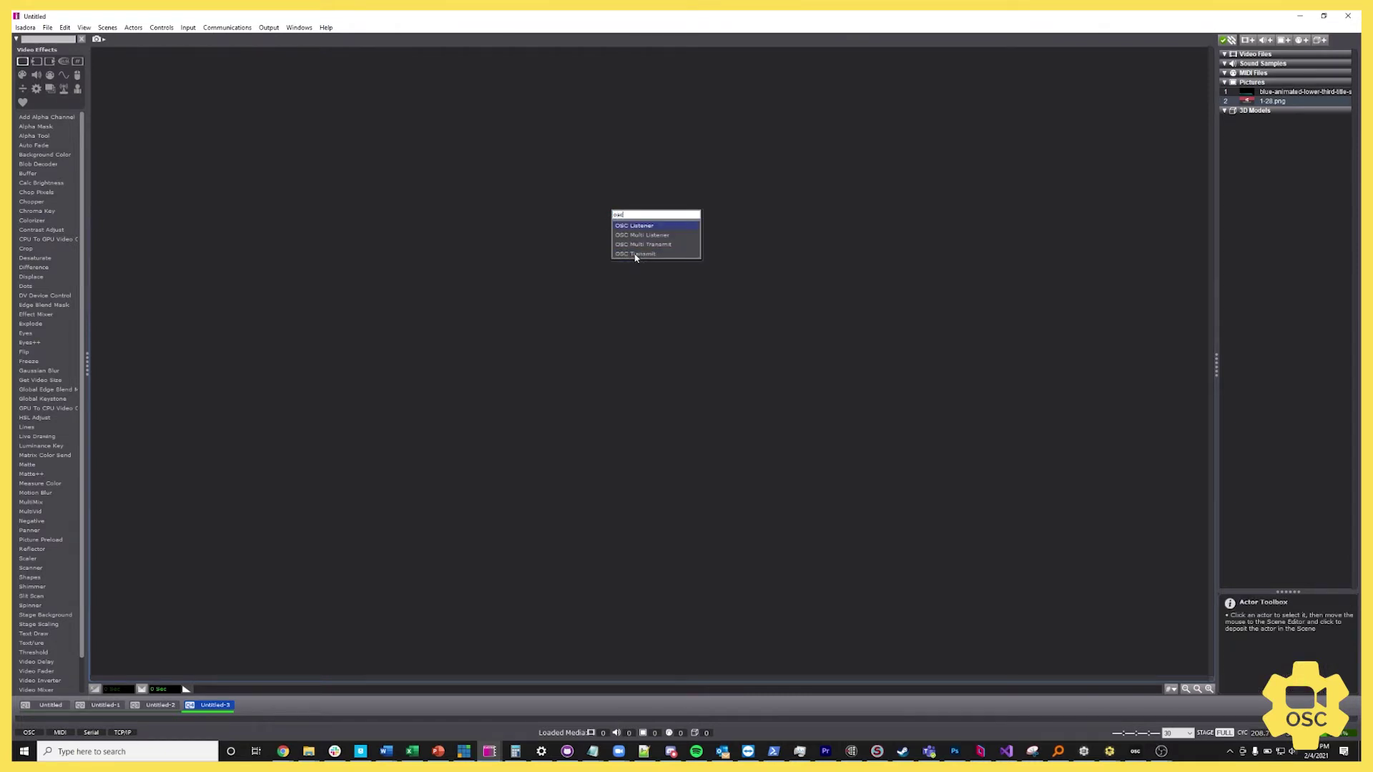
text(mi)
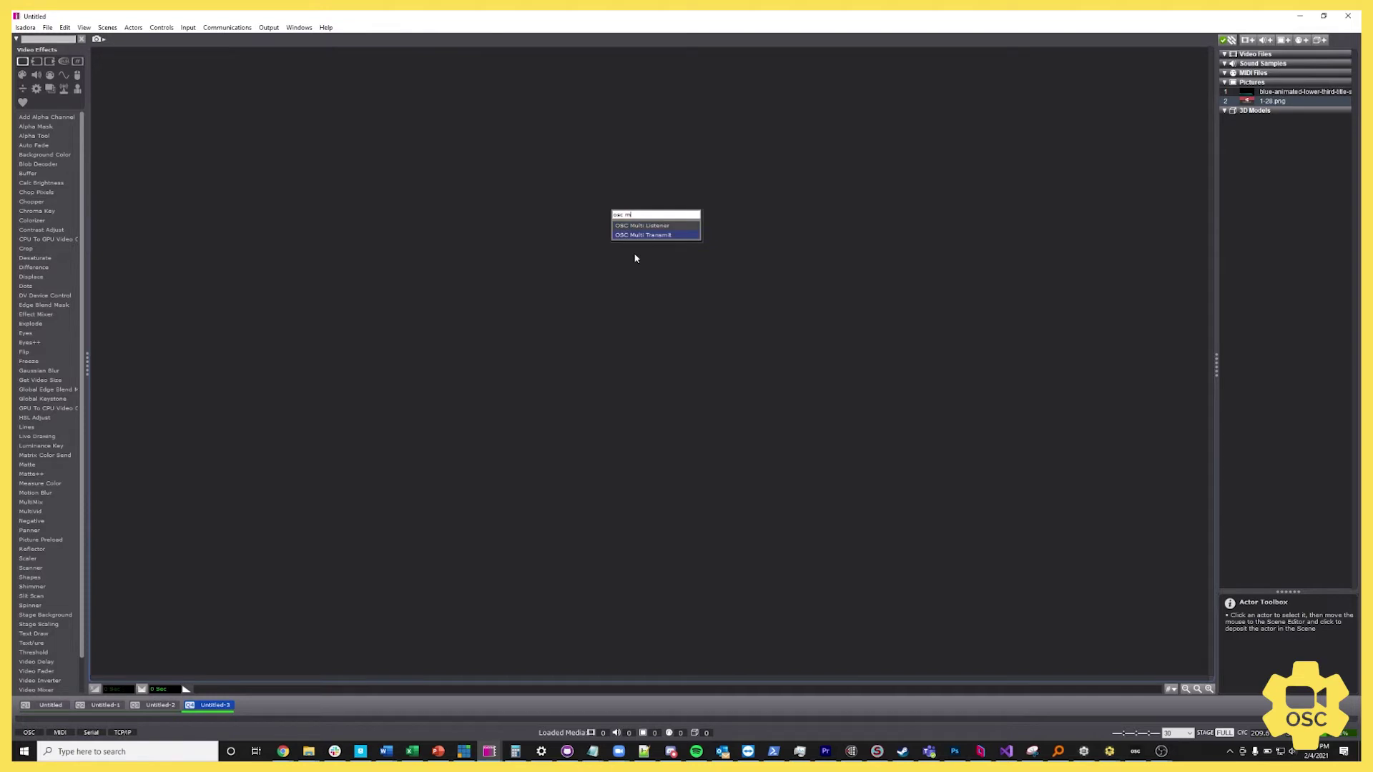
key(Return)
click(1210, 688)
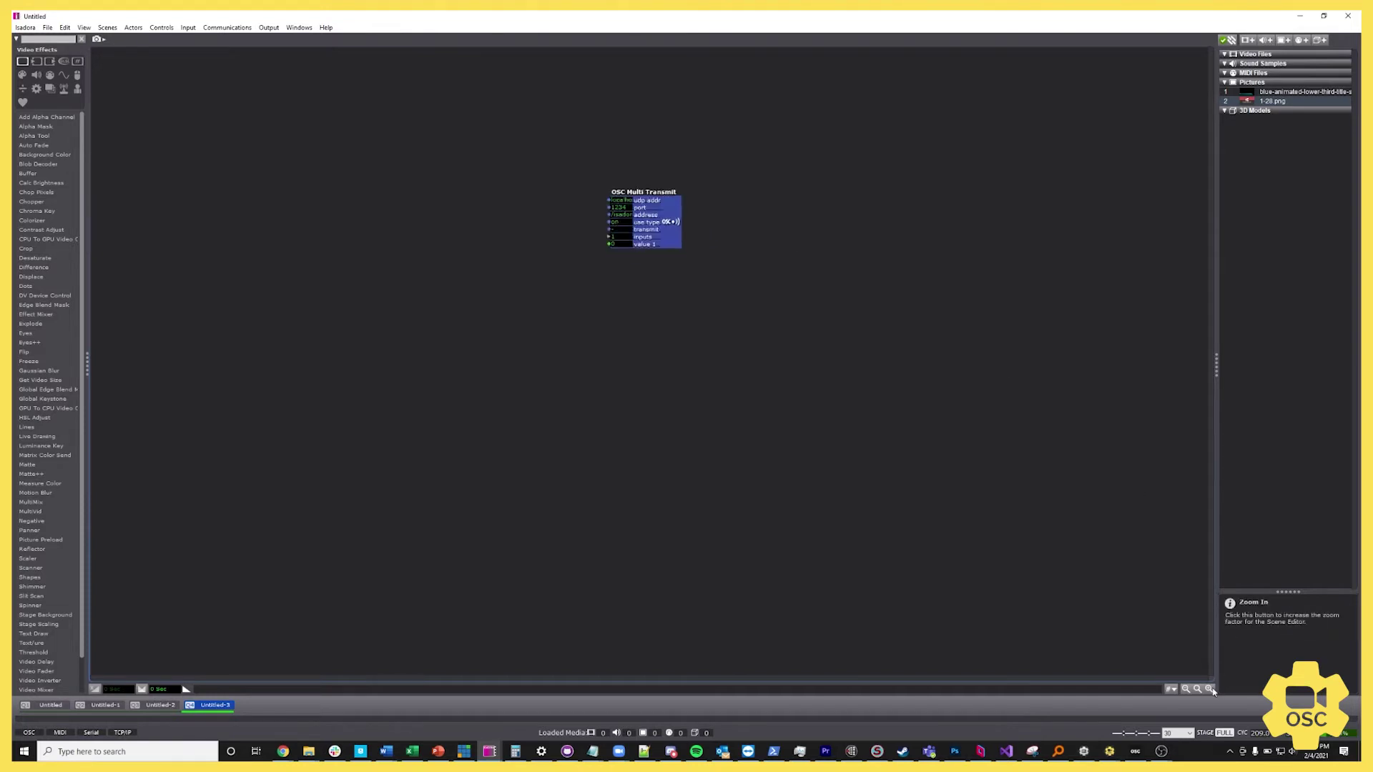
click(1210, 689)
drag(630, 152, 602, 247)
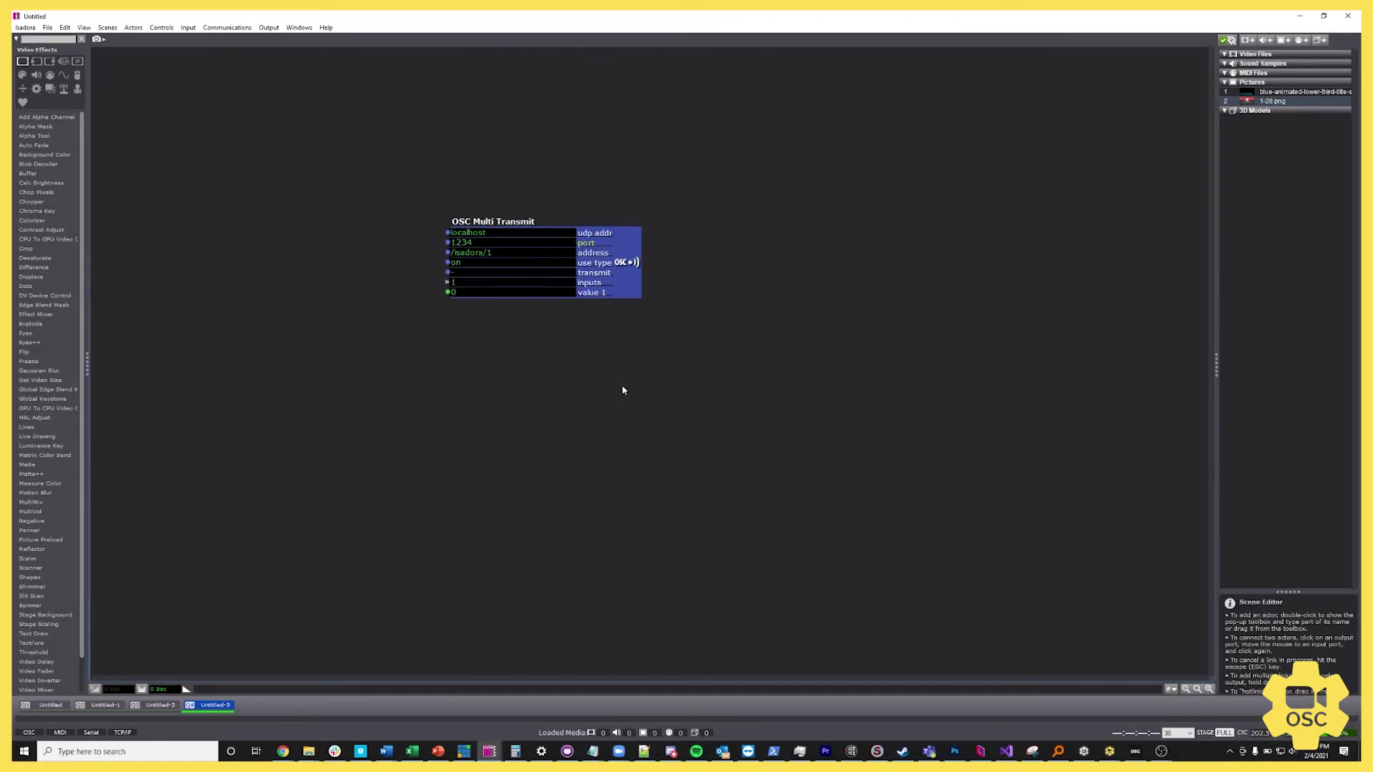
Set the OSC Multi Transmit actor's port to 9090 and its address to /zoom/userName/addPin.
text(9090)
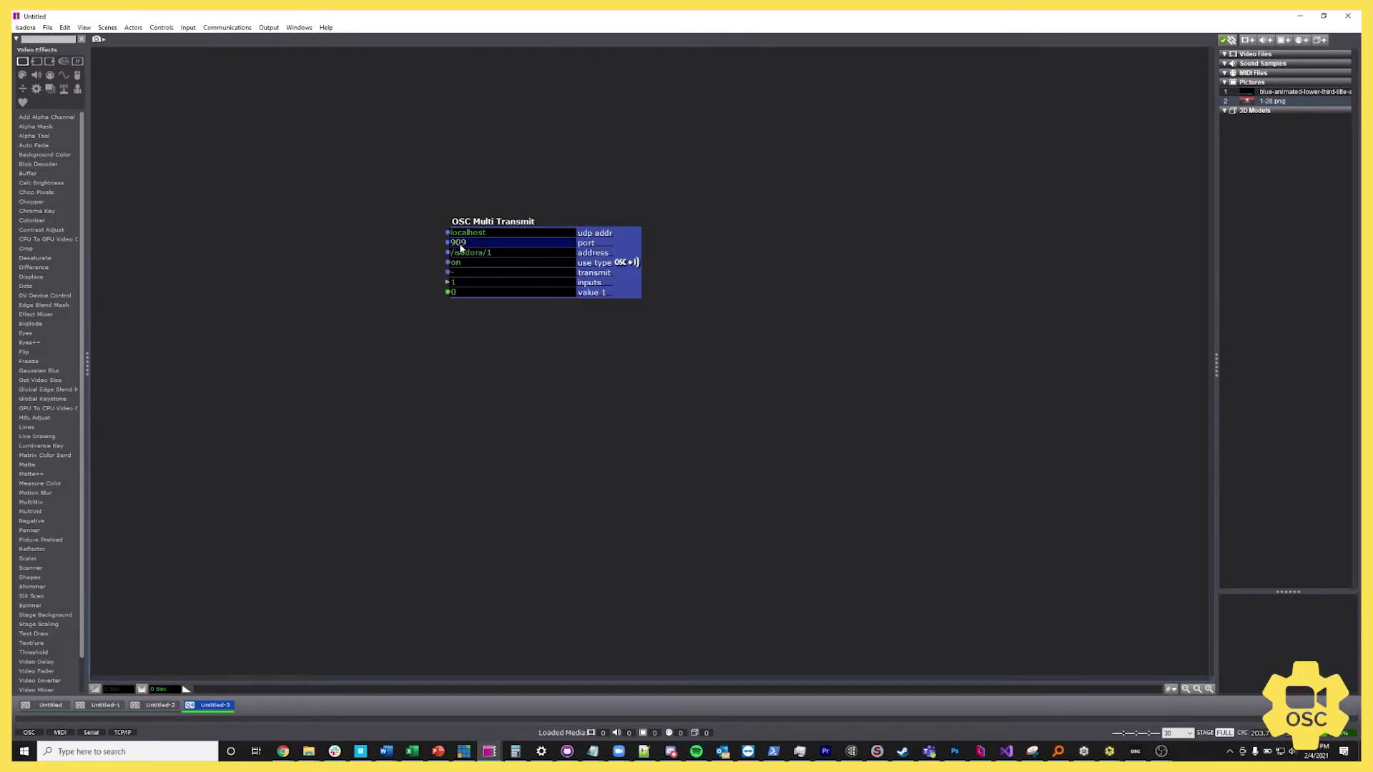
click(461, 252)
drag(452, 252, 491, 256)
key(BackSpace)
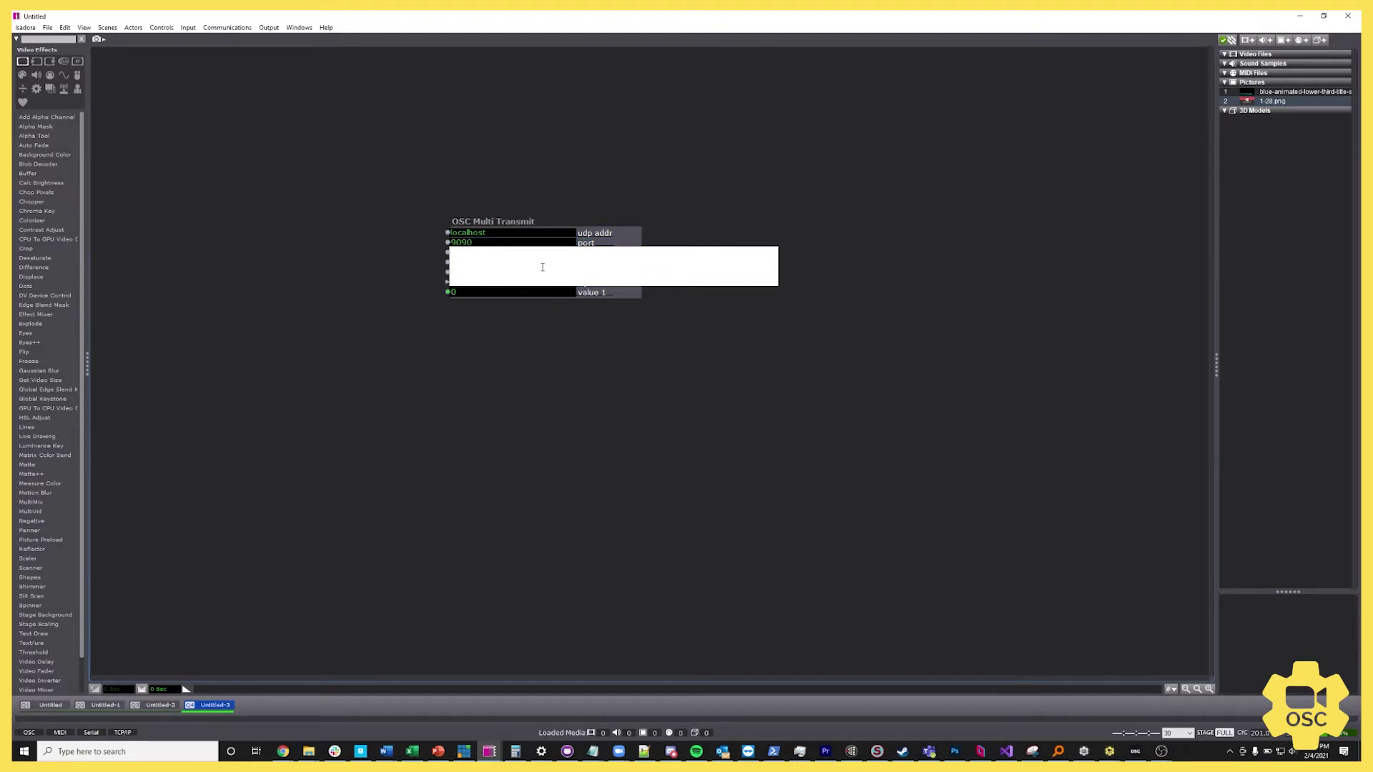
text(/zoom/userName/addPin)
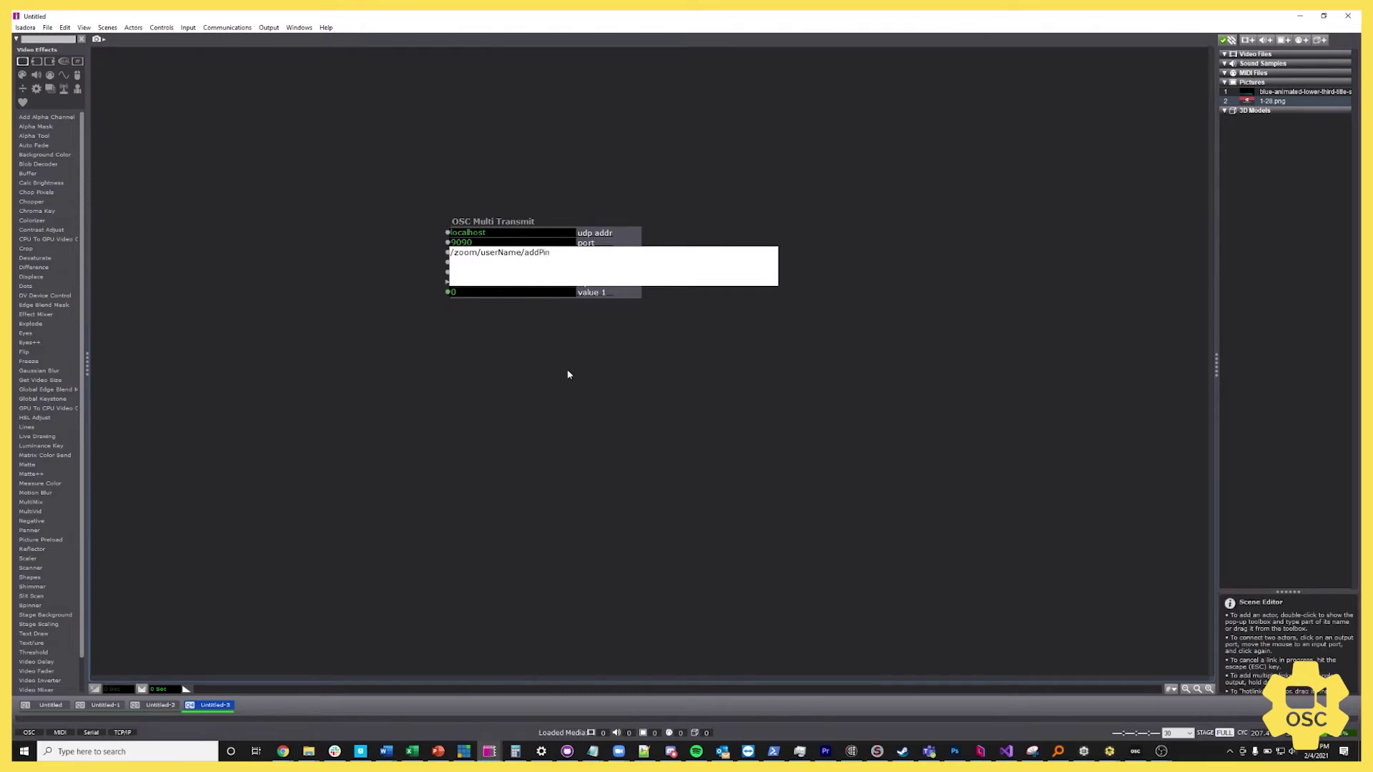
key(Return)
drag(614, 280, 658, 303)
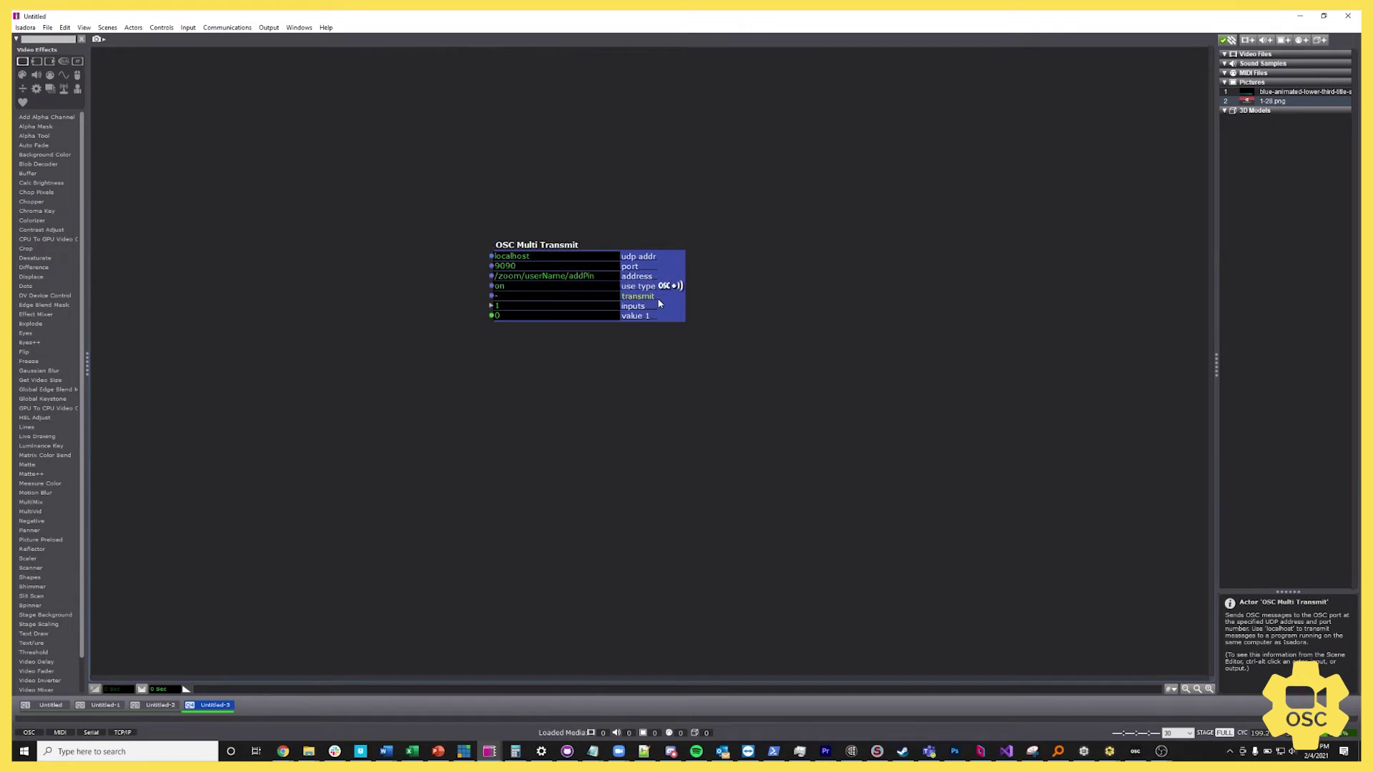
Add a Text actor beside the transmitter and connect its text output to the value 1 input.
double_click(380, 308)
text(text)
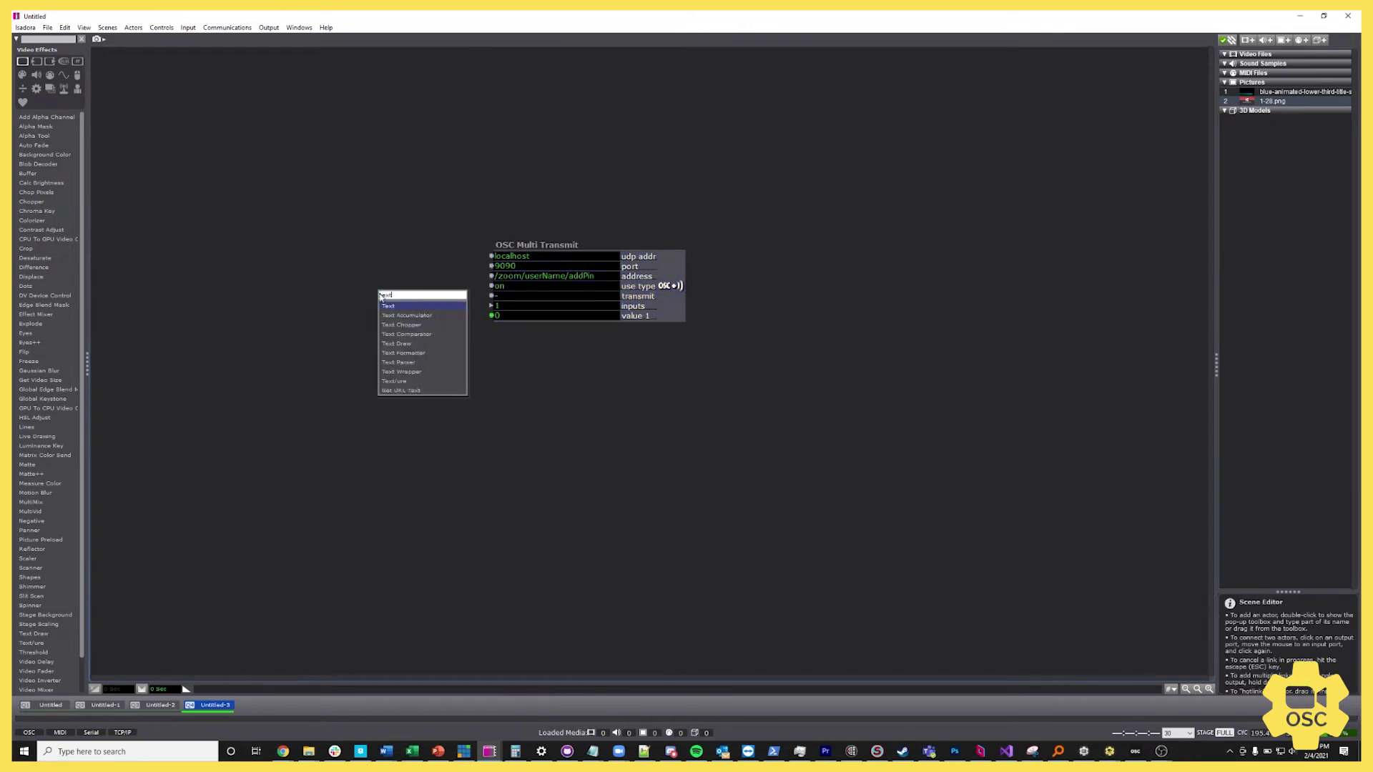
key(Return)
drag(449, 307, 492, 315)
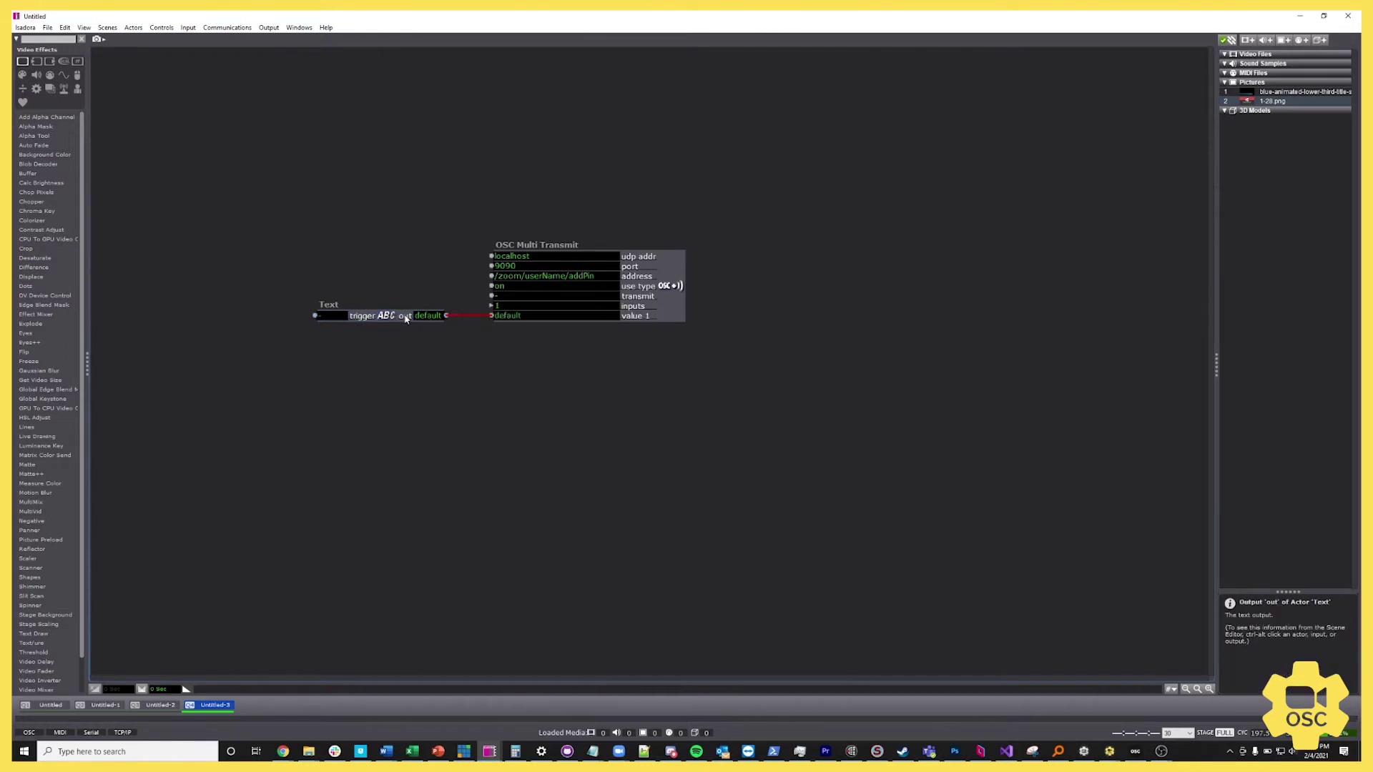
Replace the Text actor's default content with the first meeting participant's name.
click(405, 319)
double_click(406, 319)
drag(588, 263, 284, 285)
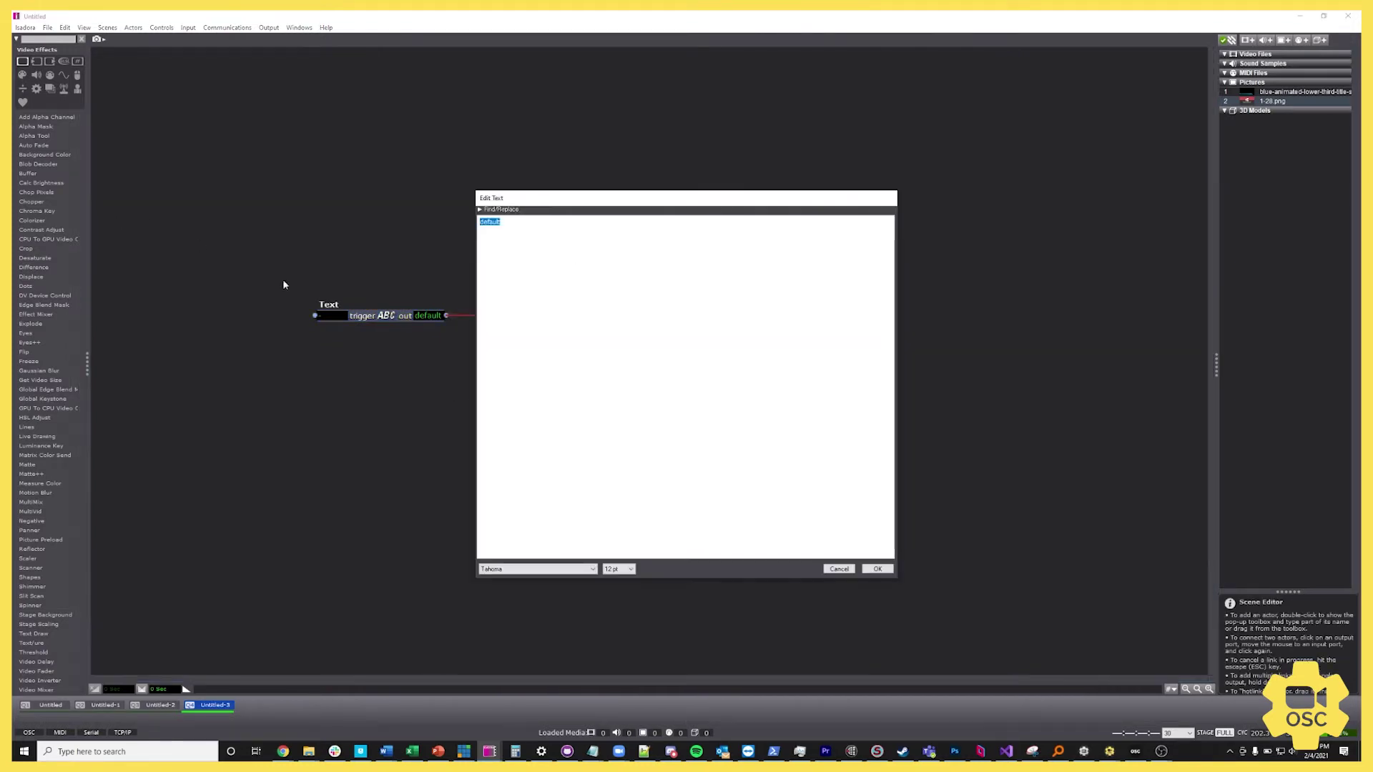
text(Pat)
click(877, 568)
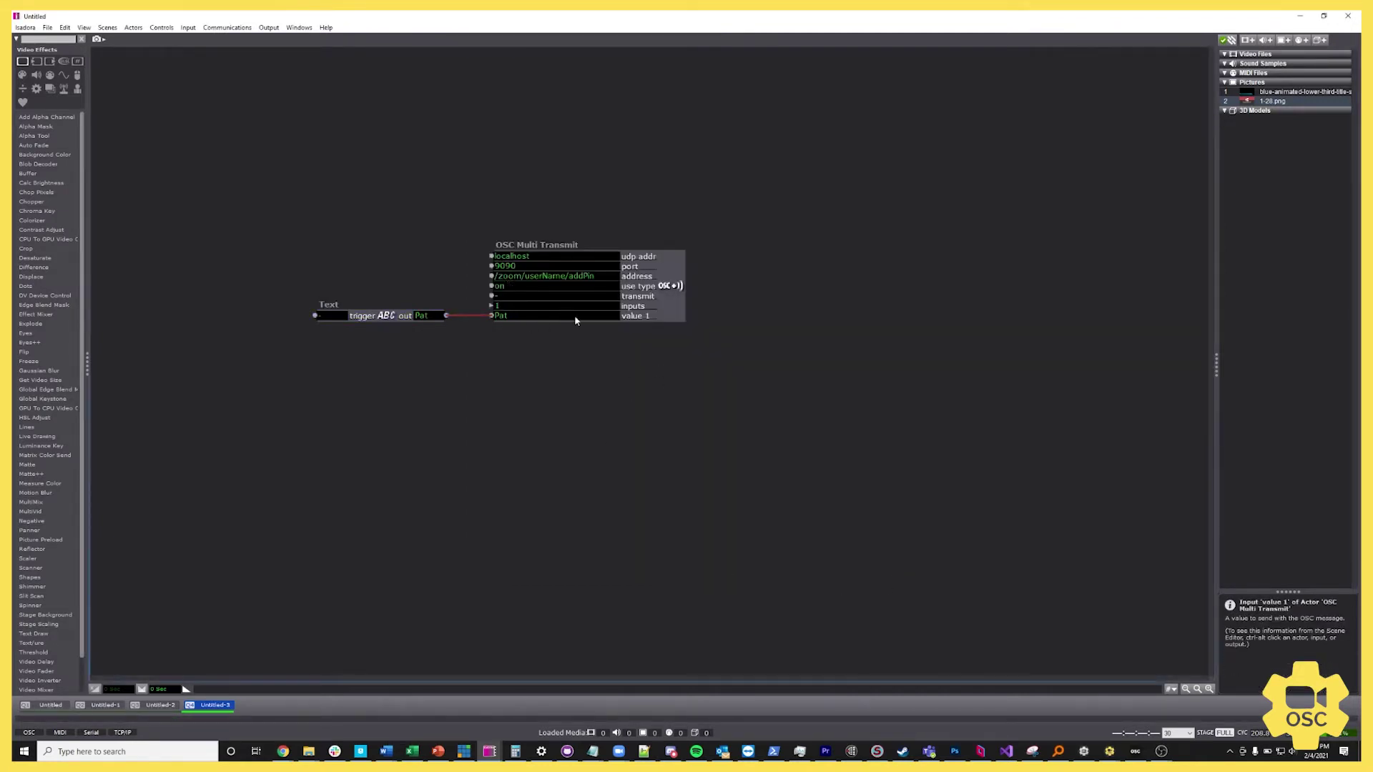
Uncover the Zoom meeting behind the patch and transmit the pin message for the first participant.
drag(669, 17, 681, 258)
click(788, 531)
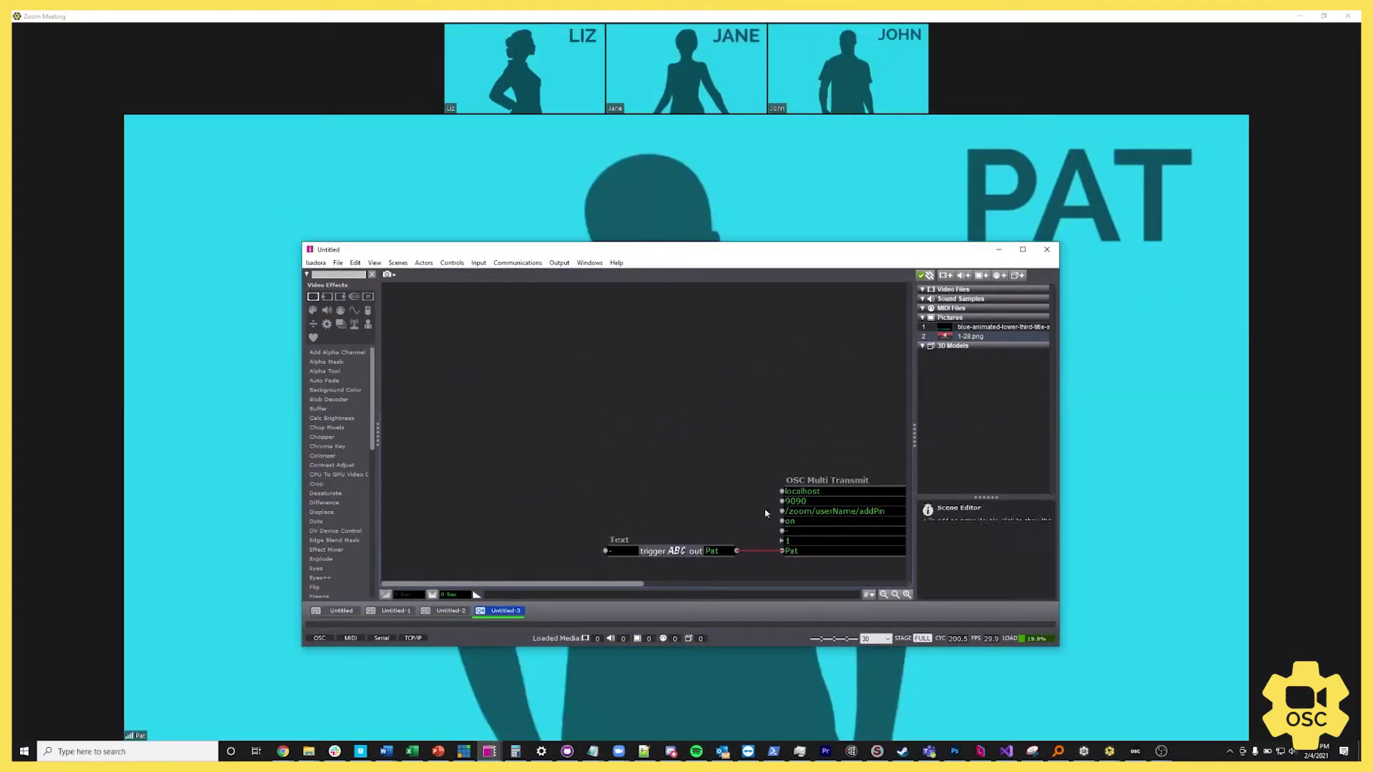
drag(684, 251, 705, 304)
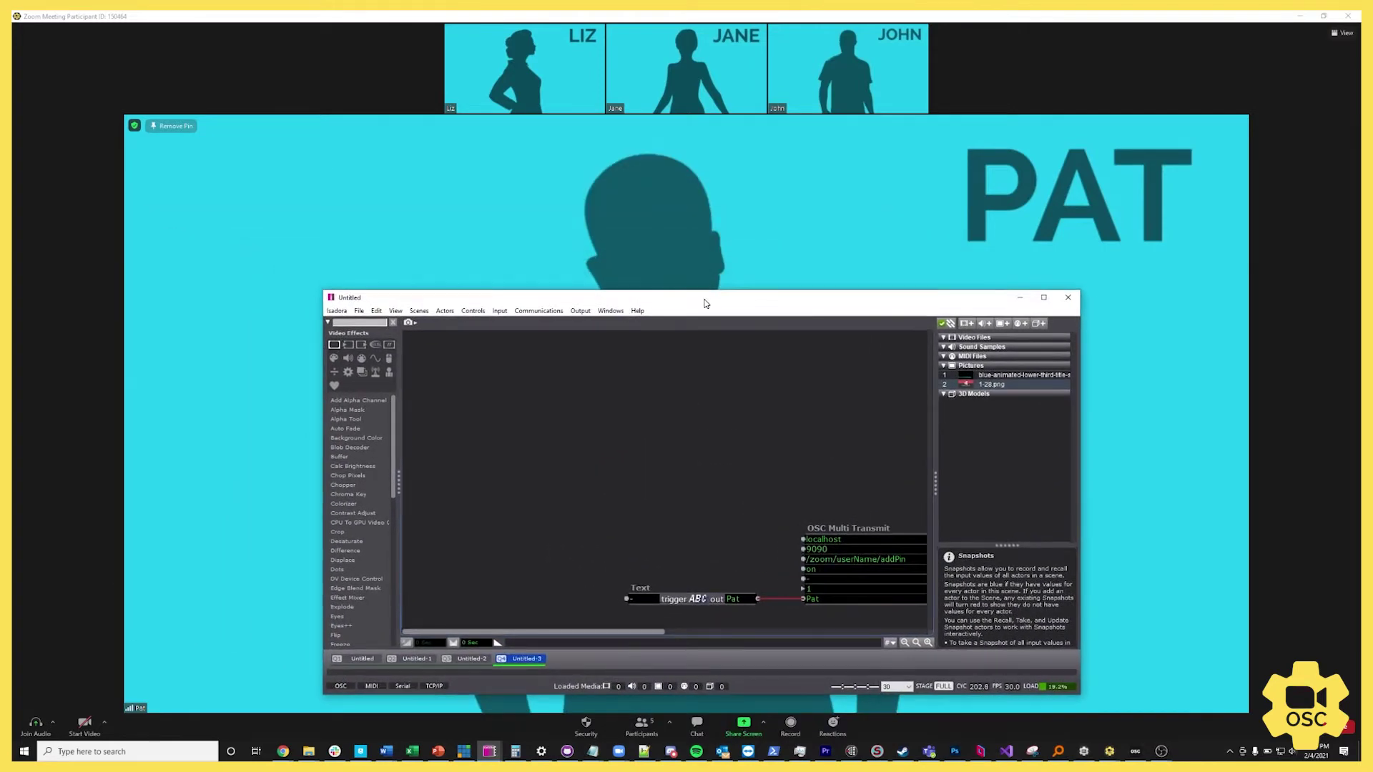
Enter a second participant's name as value 1 and send the pin message for that participant.
click(819, 600)
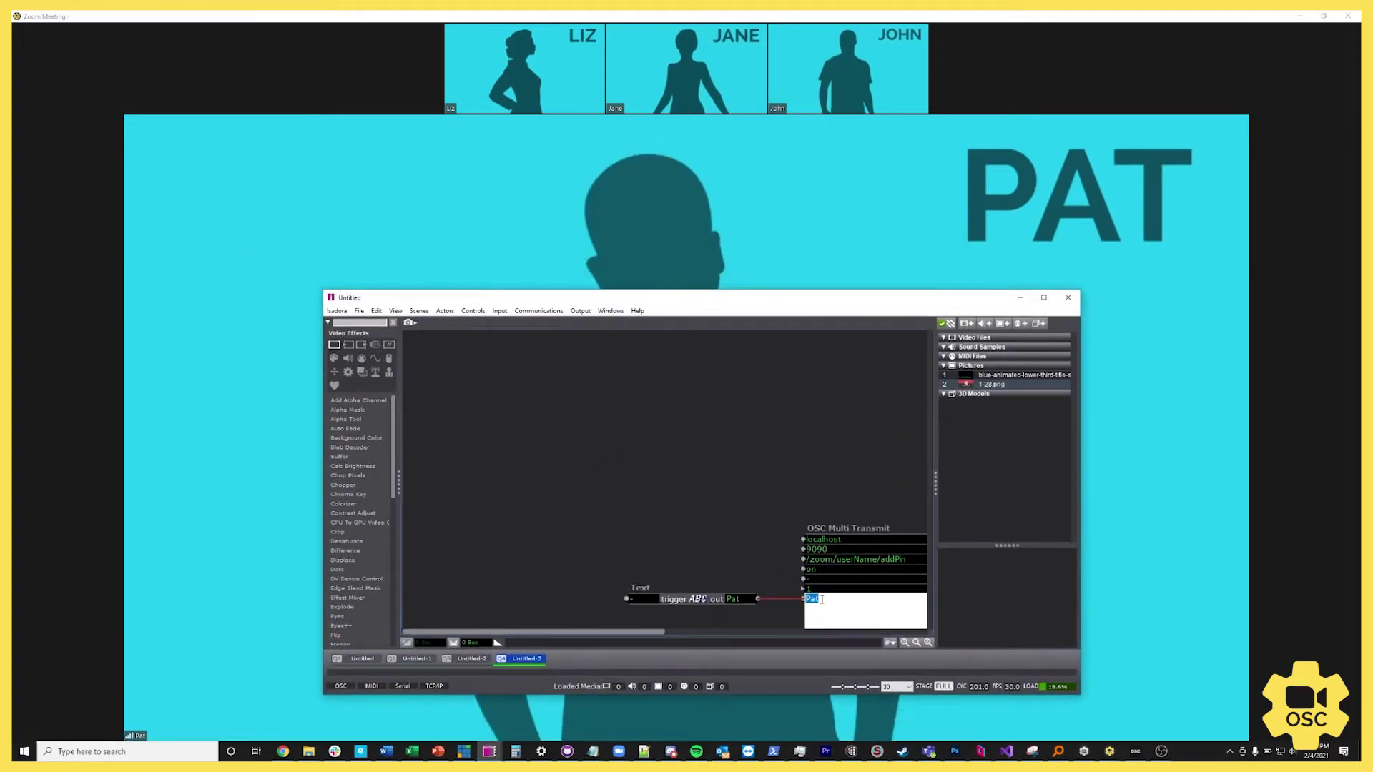
text(John)
key(Return)
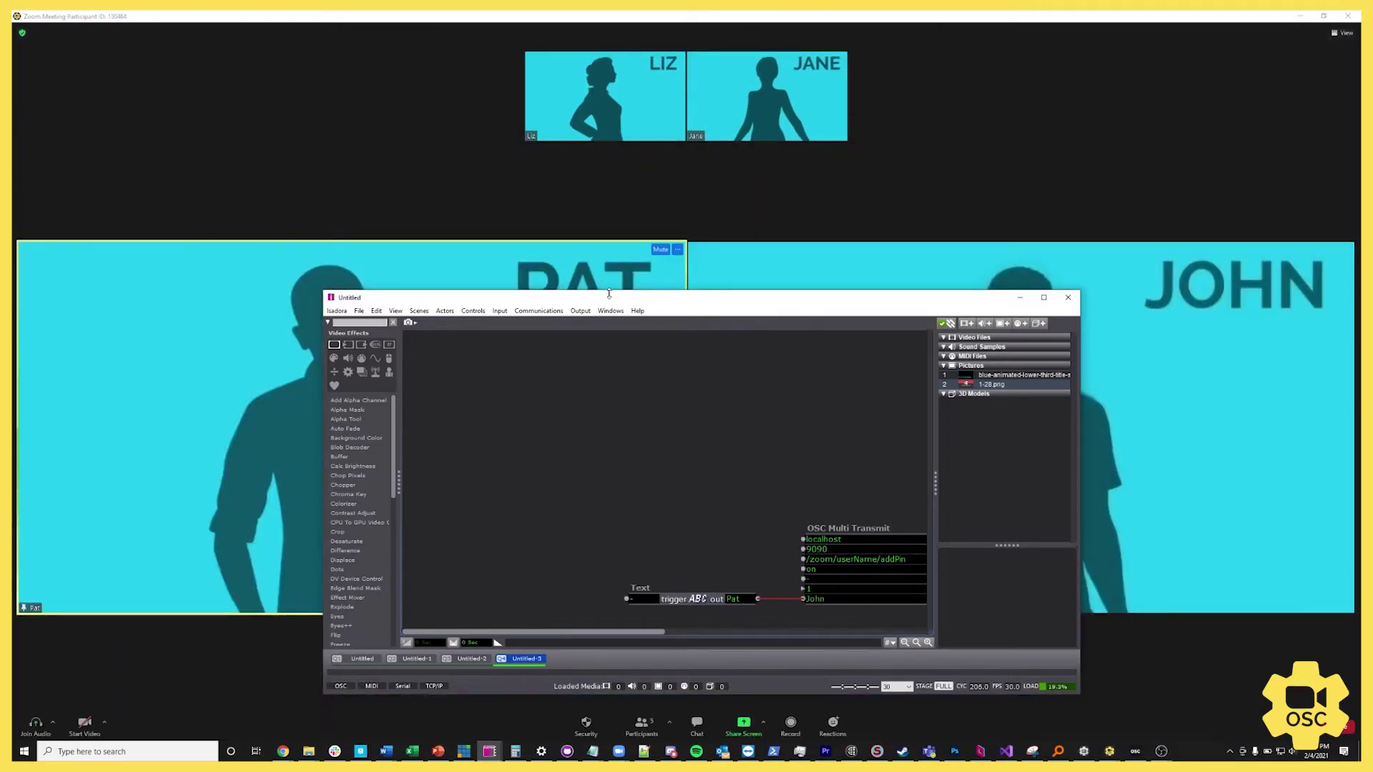
drag(608, 293, 701, 247)
Duplicate the addPin OSC Multi Transmit actor and place the copy below the original.
click(1133, 248)
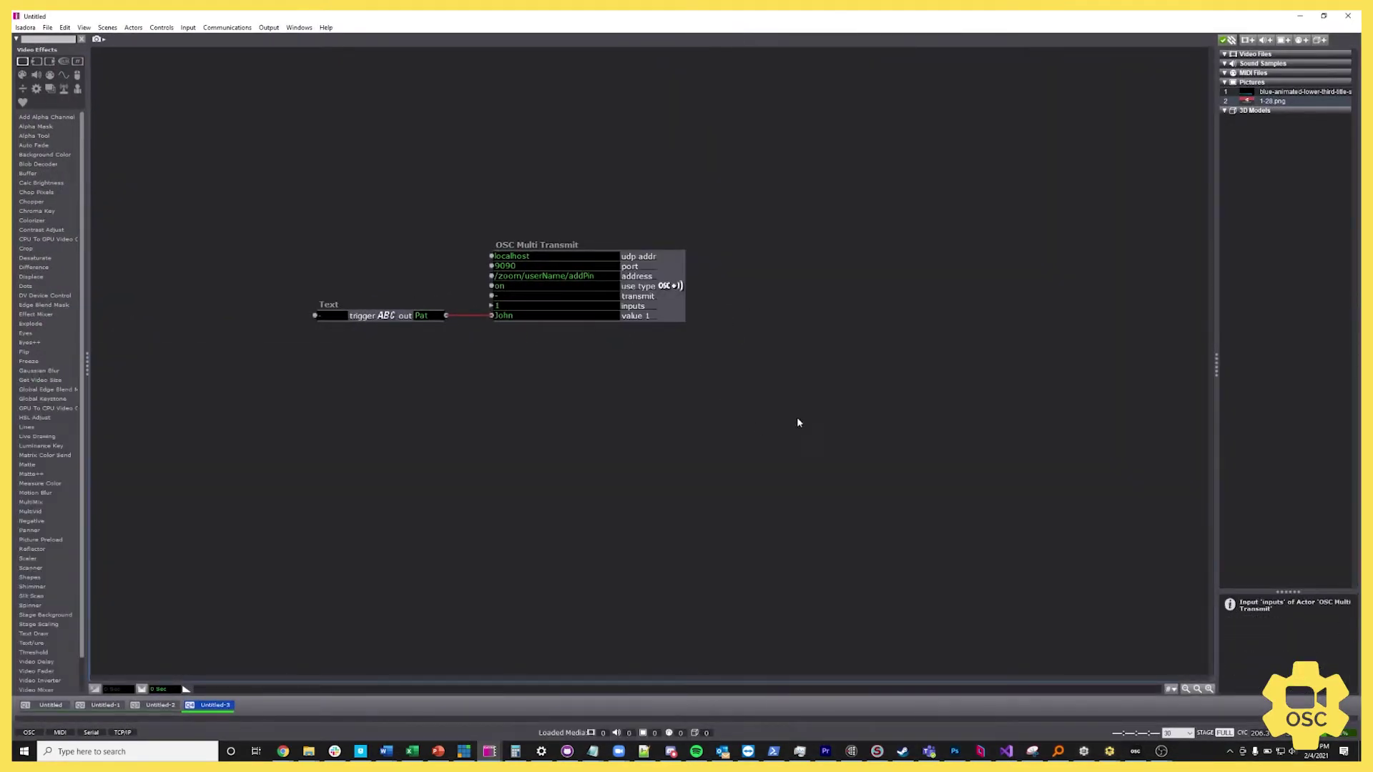
click(682, 306)
key(ctrl+d)
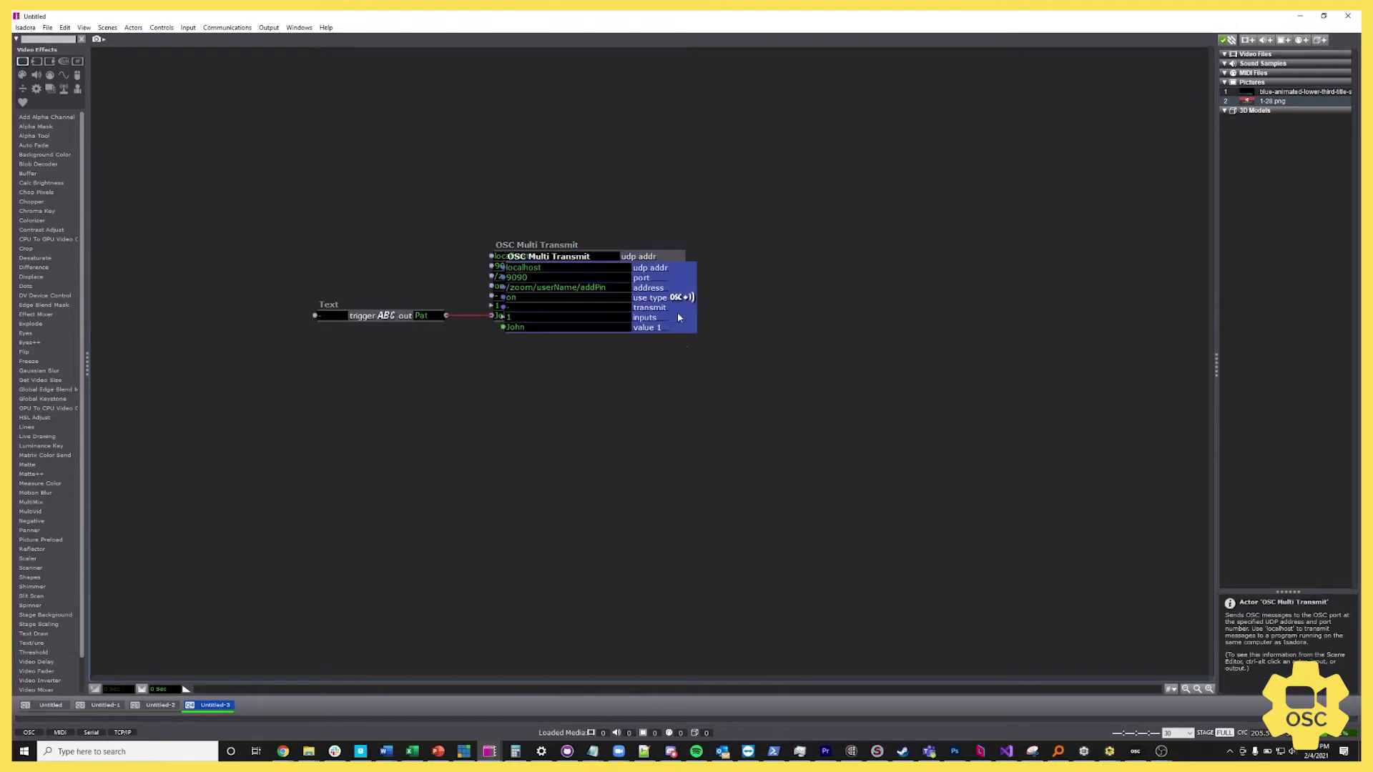
drag(677, 315, 692, 467)
Set the duplicated transmitter's address to /zoom/me/setGalleryView and its number of inputs to 0.
double_click(620, 437)
drag(625, 437, 555, 443)
key(BackSpace)
key(BackSpace)
text(m)
text(e/setGas)
text(leryView)
key(Return)
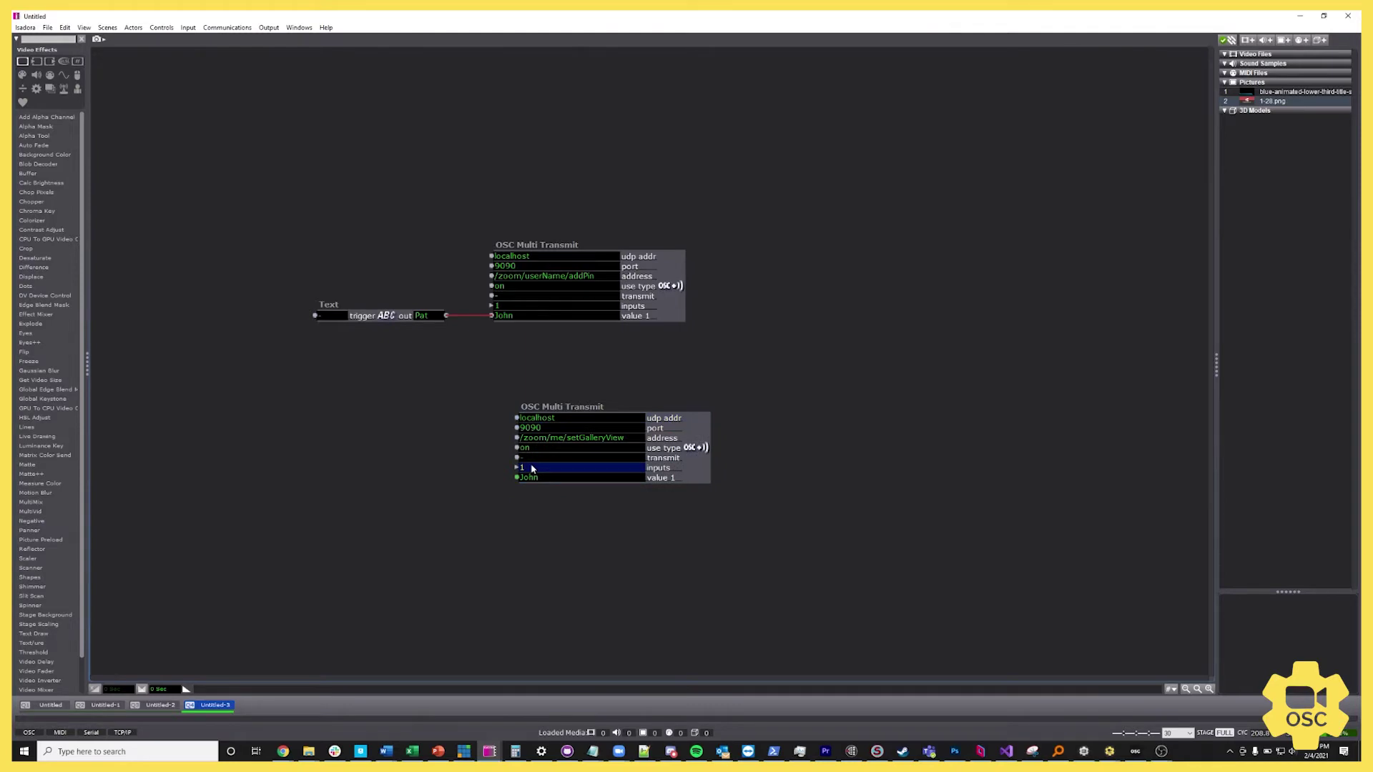
Uncover the Zoom meeting, transmit the gallery view message, and restore the patch to full screen.
drag(662, 15, 682, 237)
scroll(765, 458, down, 3)
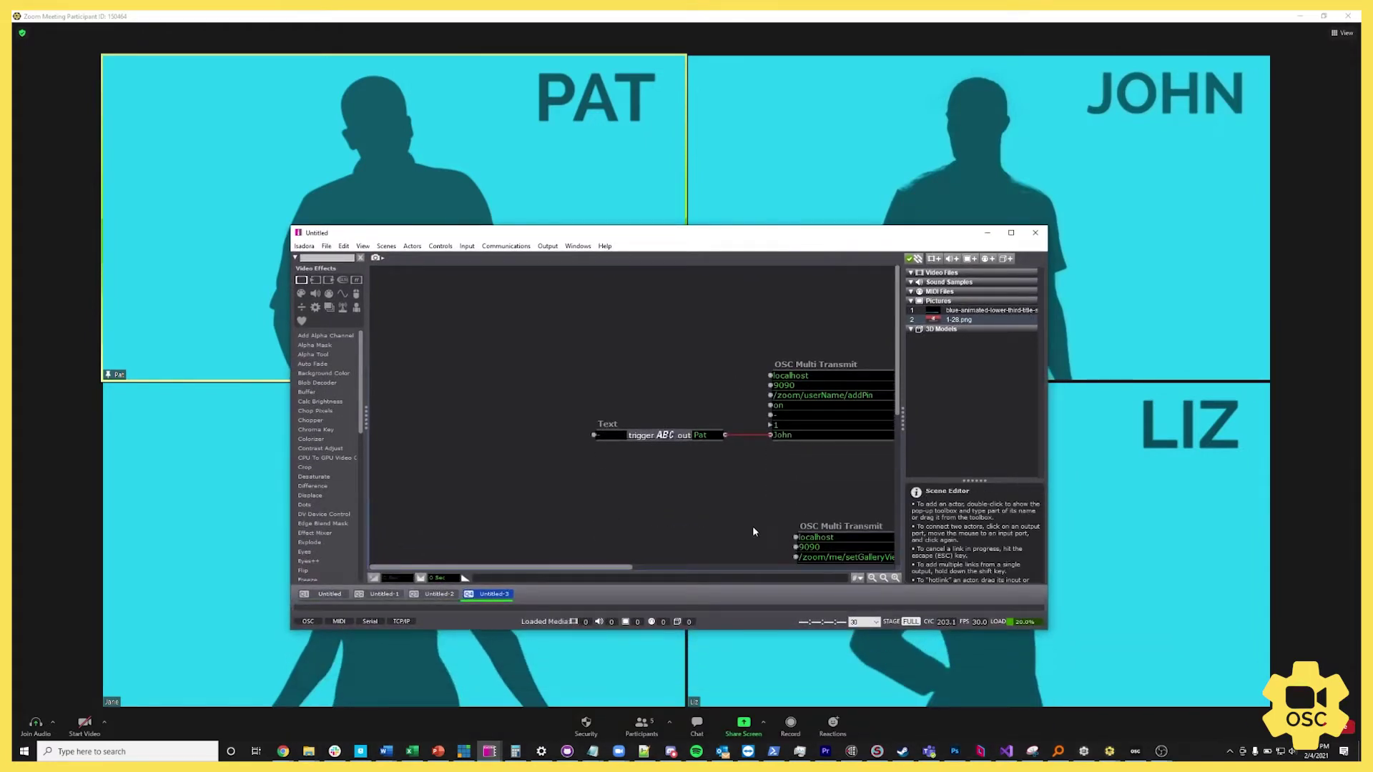
click(1011, 234)
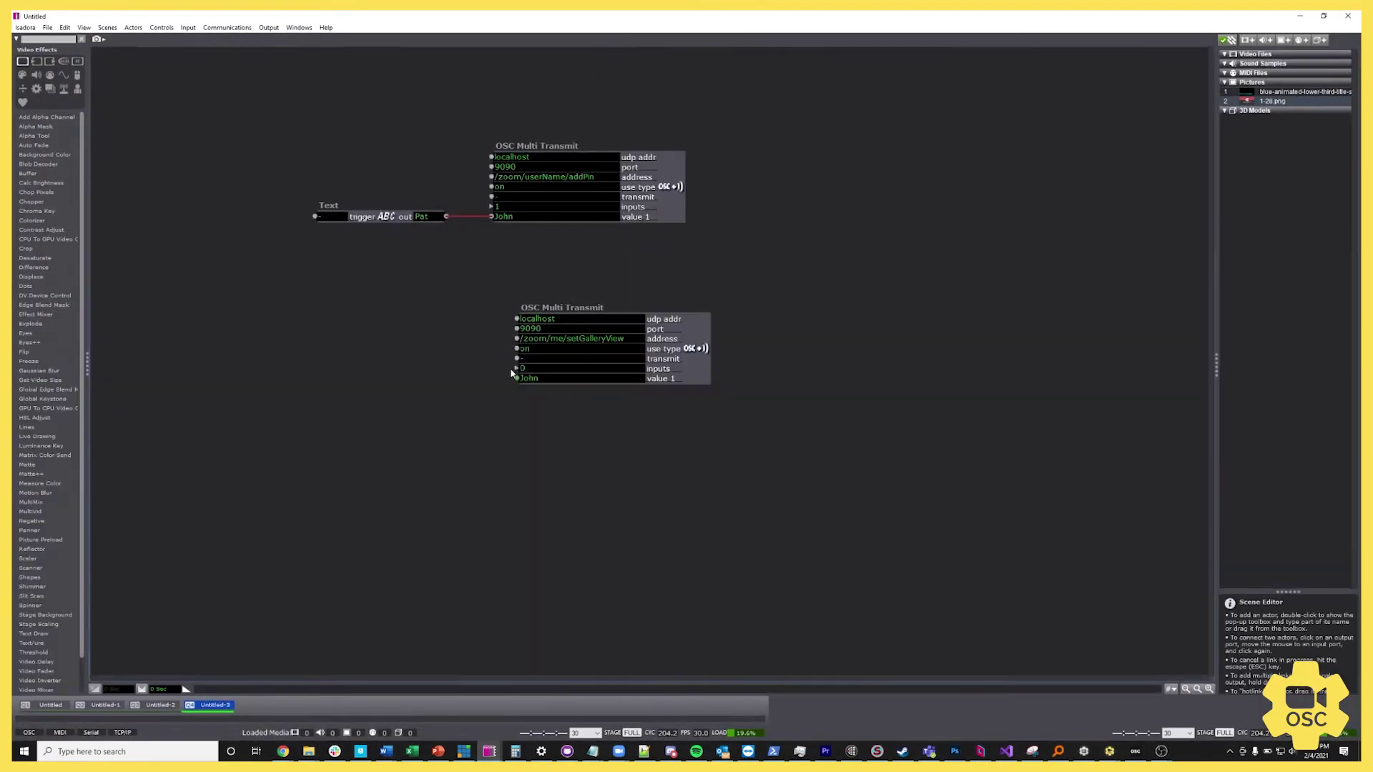
Duplicate the gallery view transmitter and set the copy's address to /zoom/me/setSpeakerView.
click(690, 351)
drag(700, 342, 912, 280)
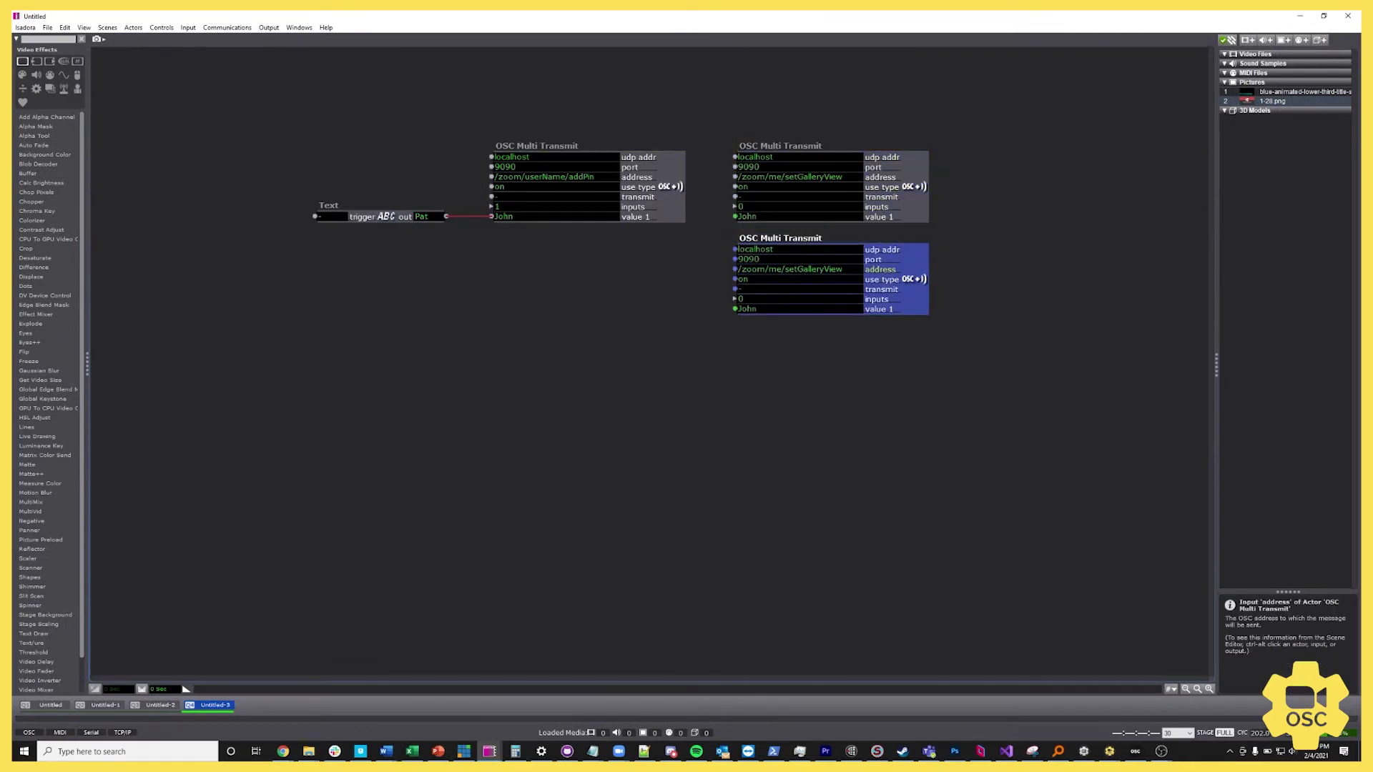
double_click(819, 269)
text(setSpeak)
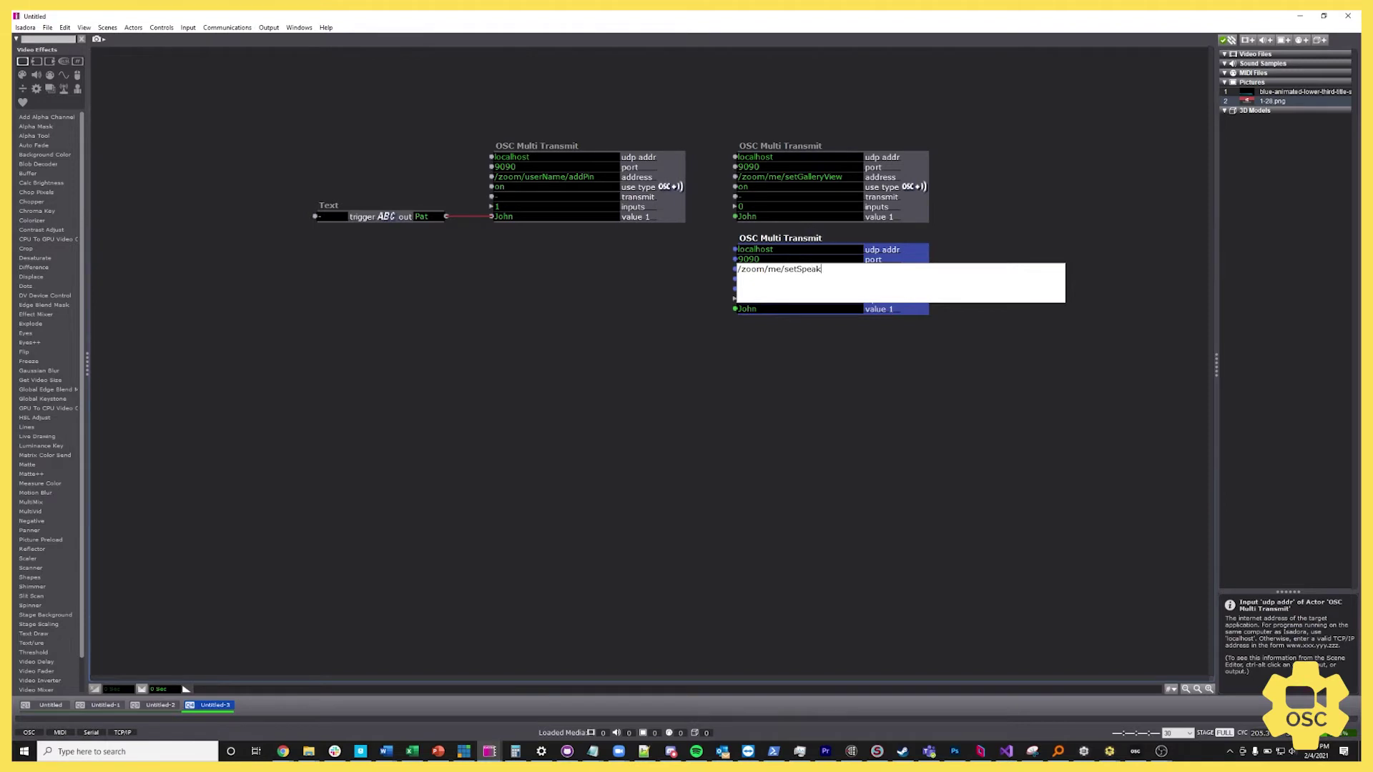
text(erView)
click(851, 385)
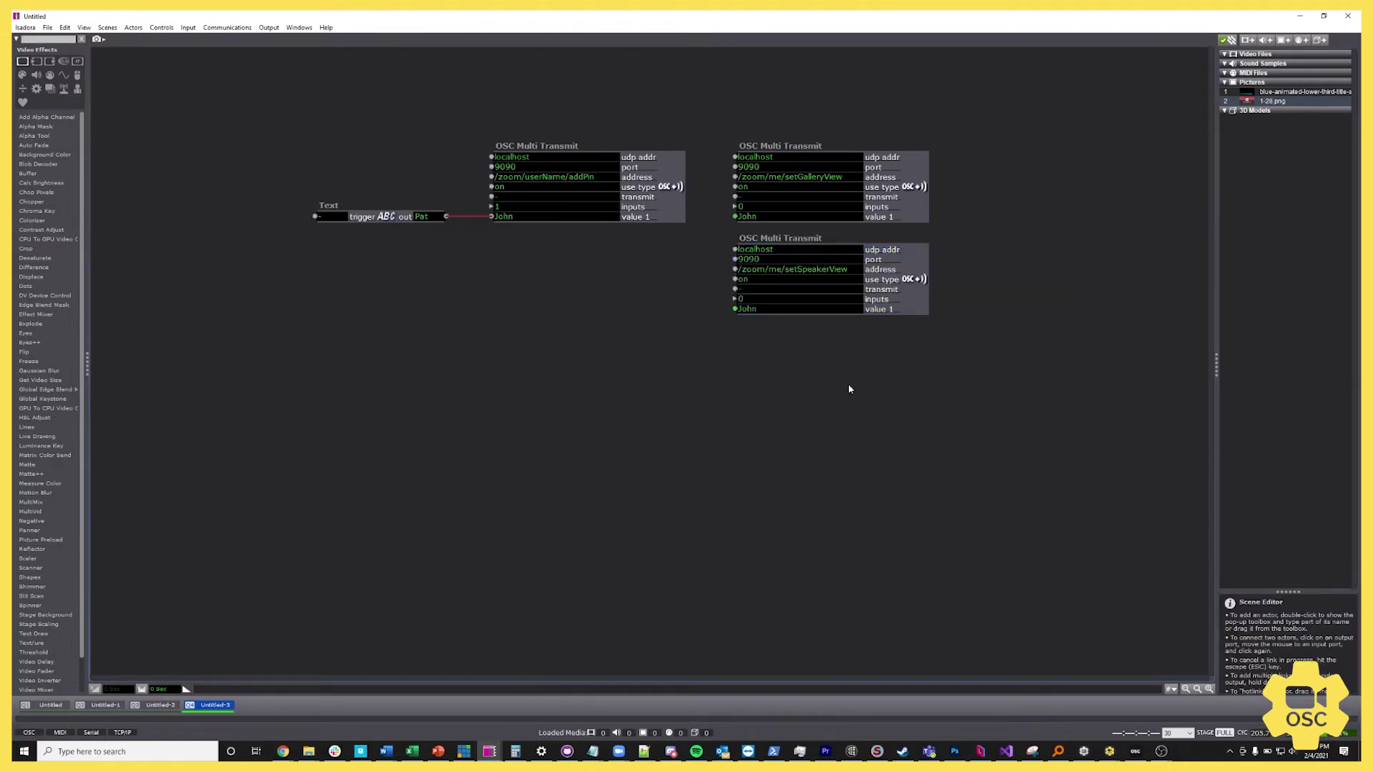
Move the Text and addPin actors lower in the scene and line up the two view transmitters side by side above them.
drag(647, 264, 440, 114)
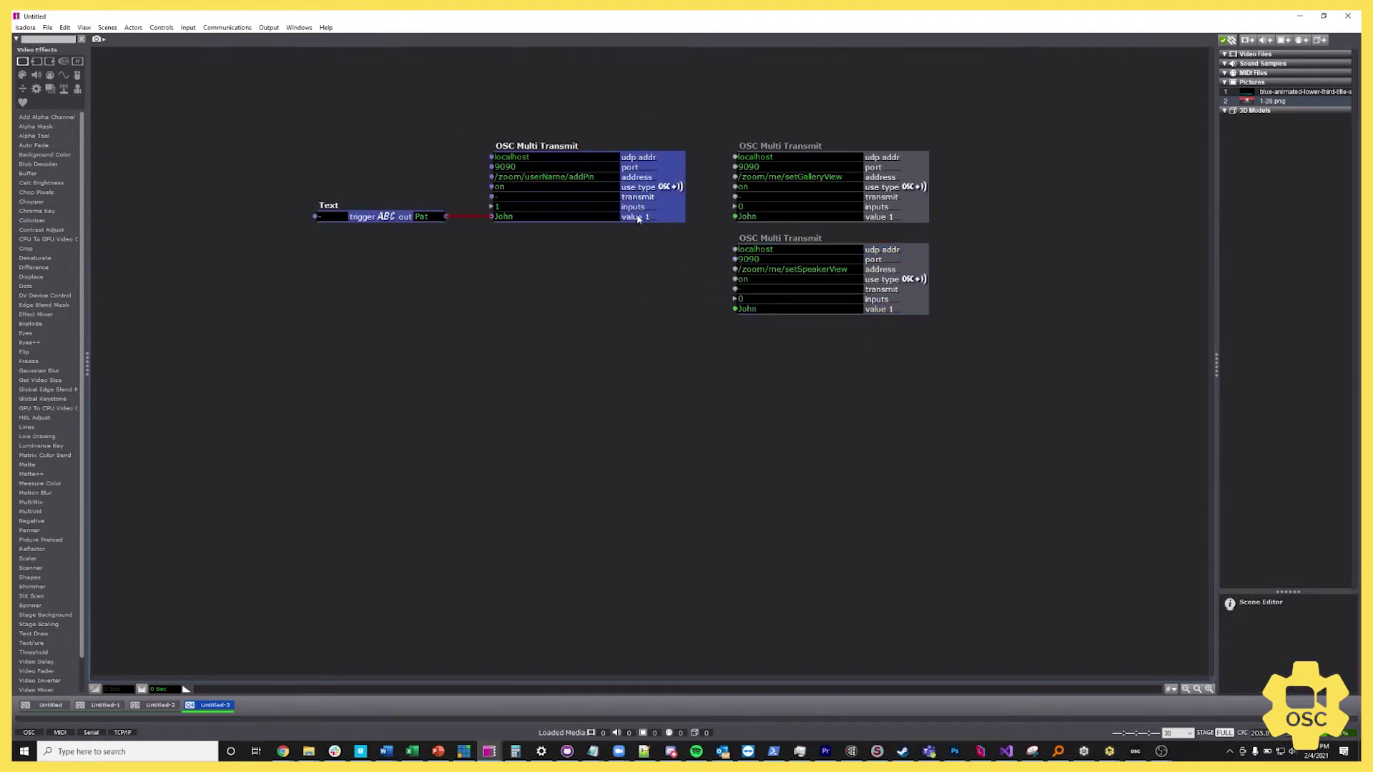
drag(640, 301, 401, 171)
drag(663, 205, 696, 493)
drag(881, 272, 326, 169)
drag(899, 203, 693, 203)
Test switching the Zoom meeting by transmitting the speaker view message and the gallery view message.
drag(653, 16, 529, 294)
drag(473, 627, 532, 629)
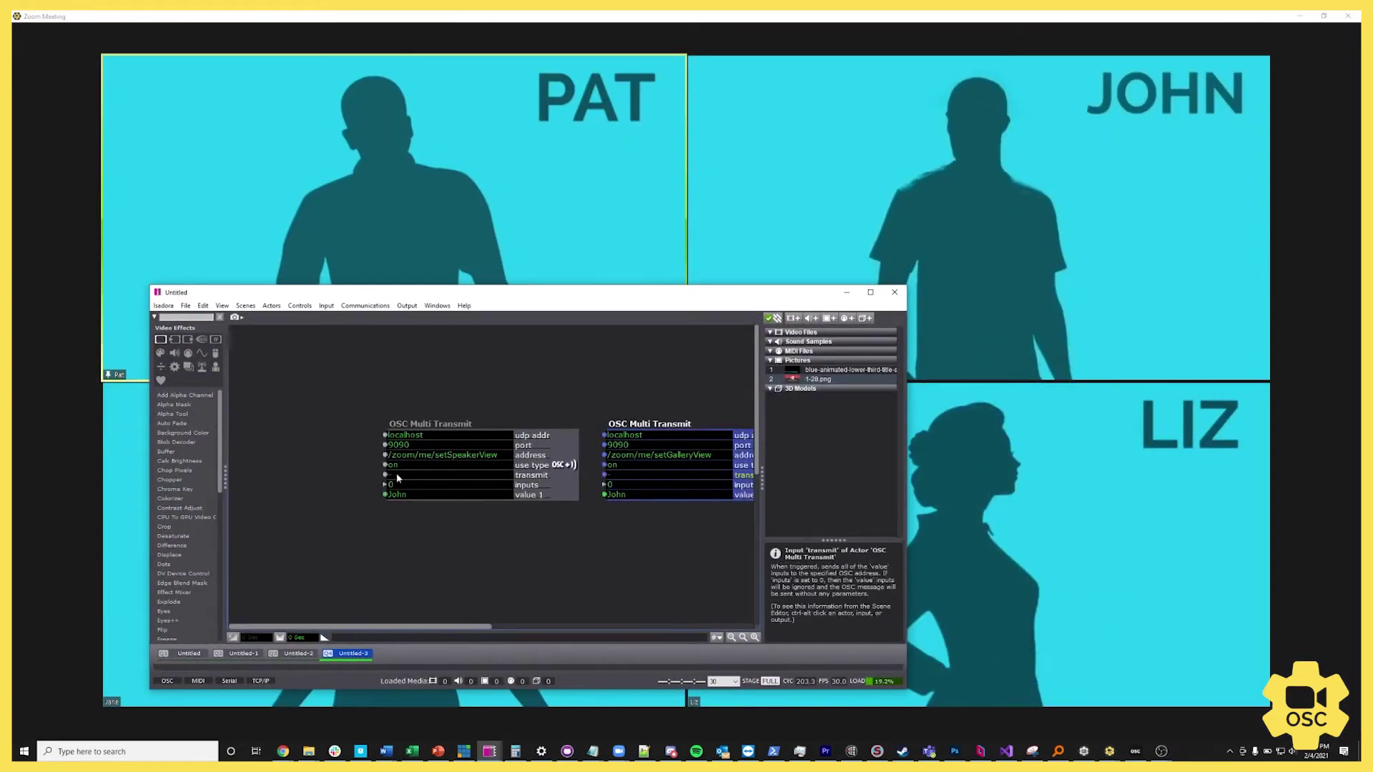
click(397, 475)
click(617, 476)
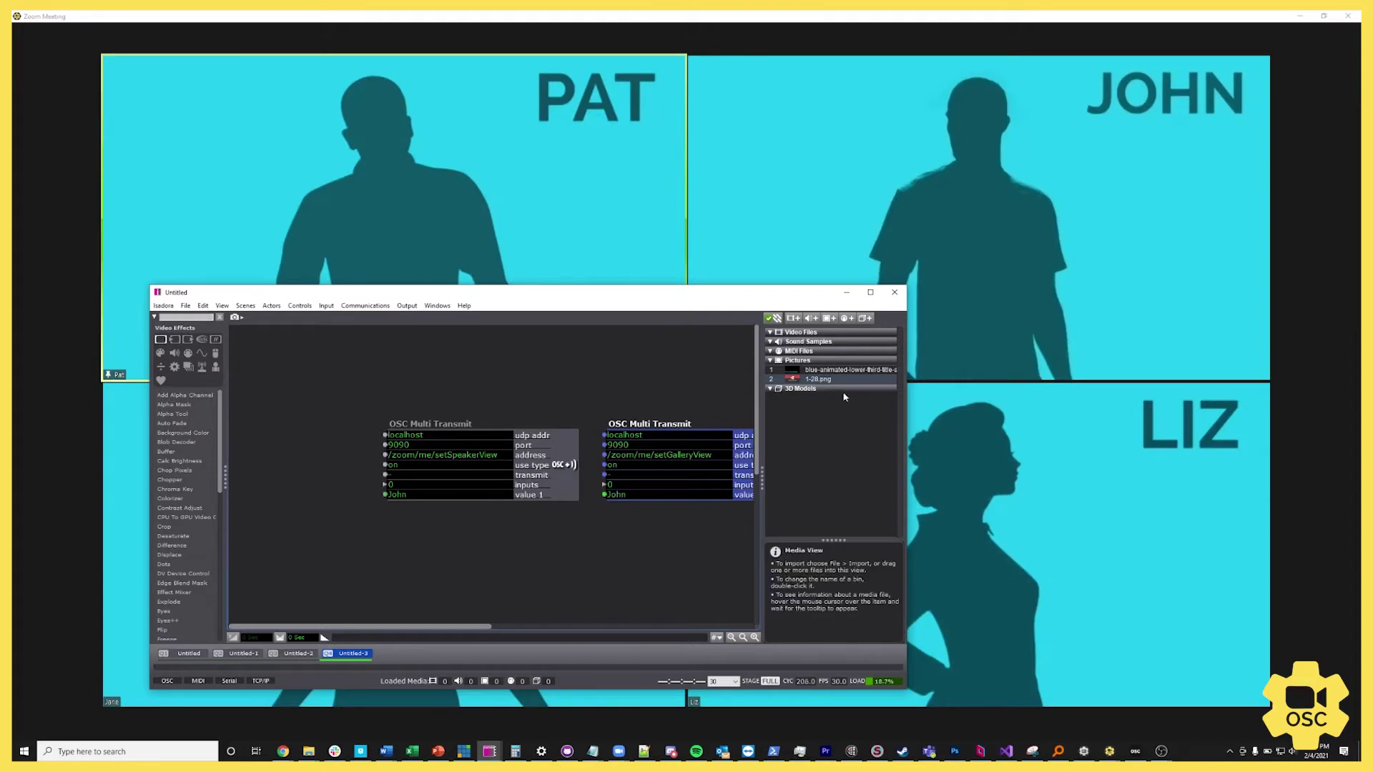
click(870, 292)
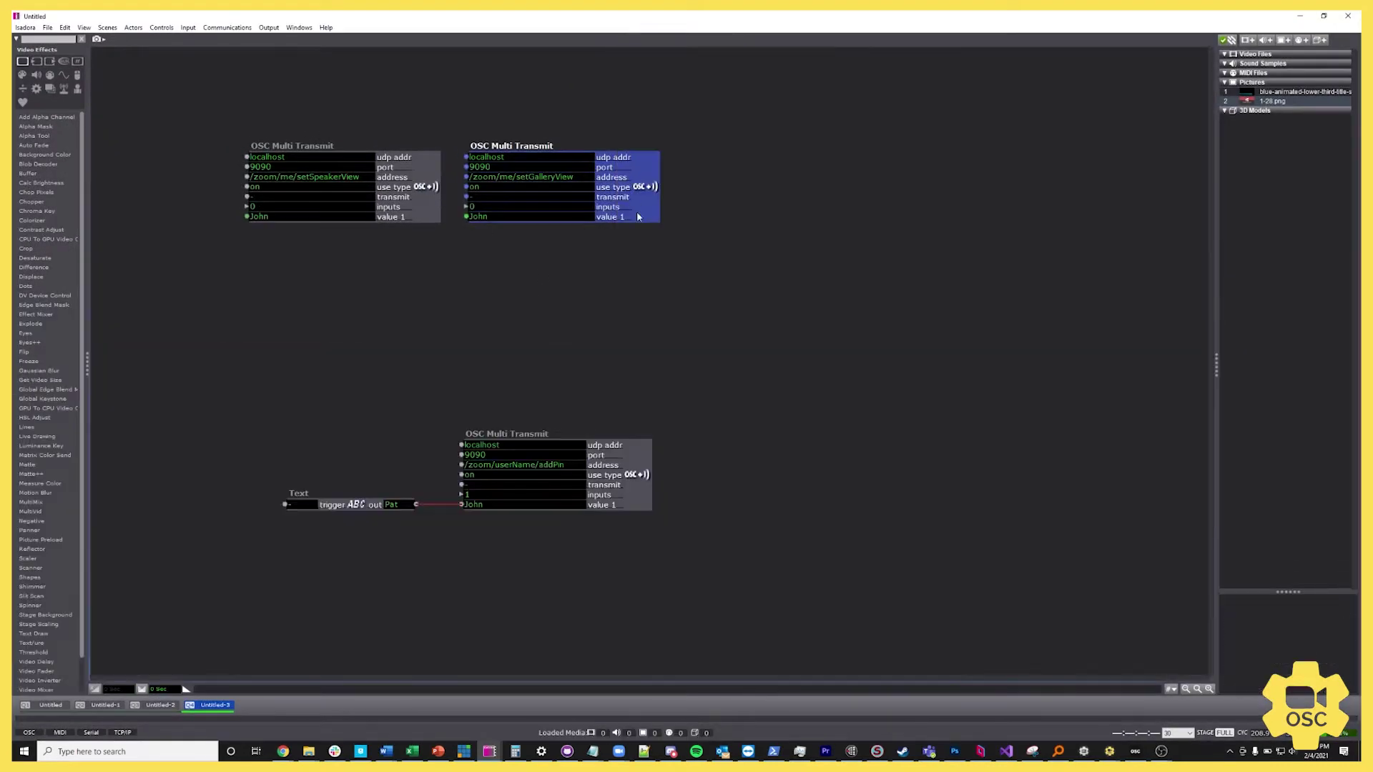
Stack the two view transmitters with setSpeakerView above setGalleryView, leaving free space beside them for trigger actors.
drag(639, 217, 409, 273)
drag(595, 311, 665, 196)
click(321, 237)
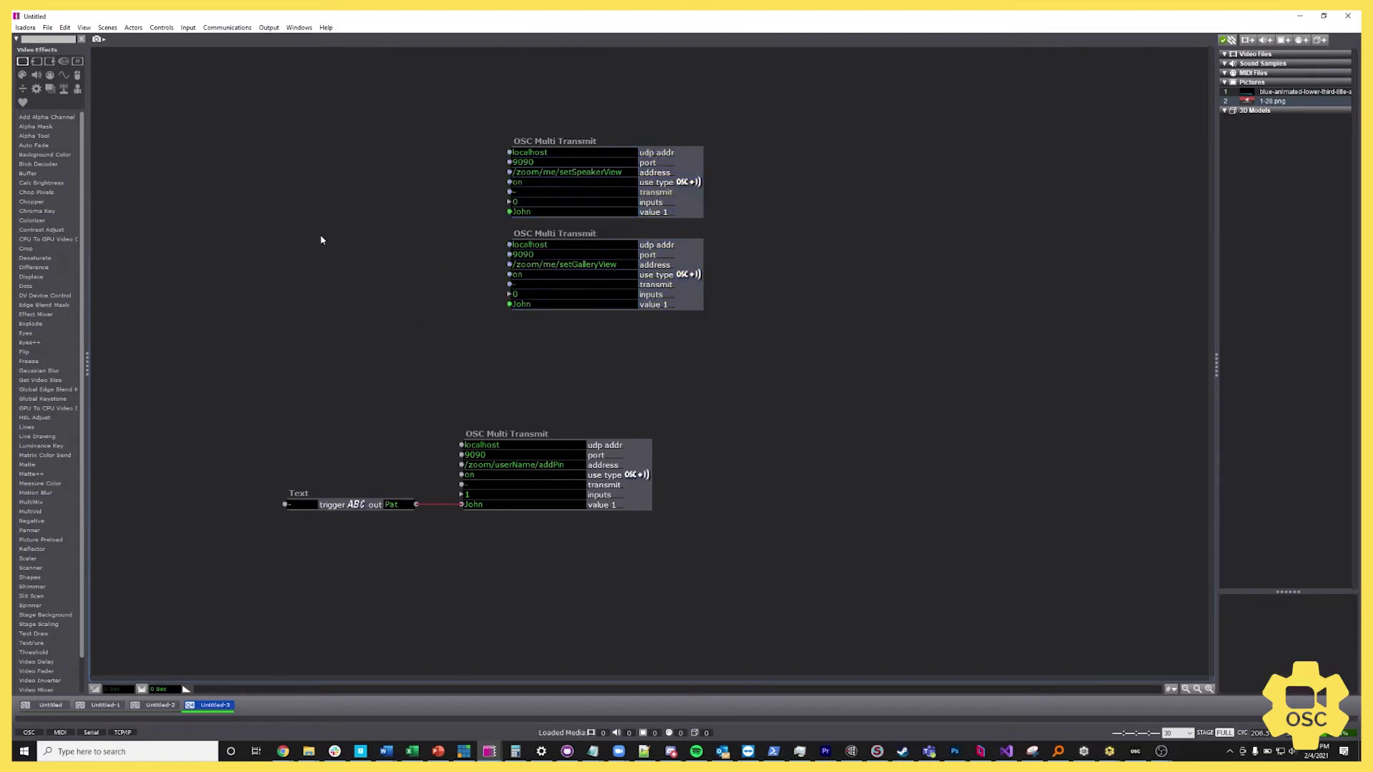
Add a Keyboard Watcher actor beside the setSpeakerView transmitter.
double_click(289, 193)
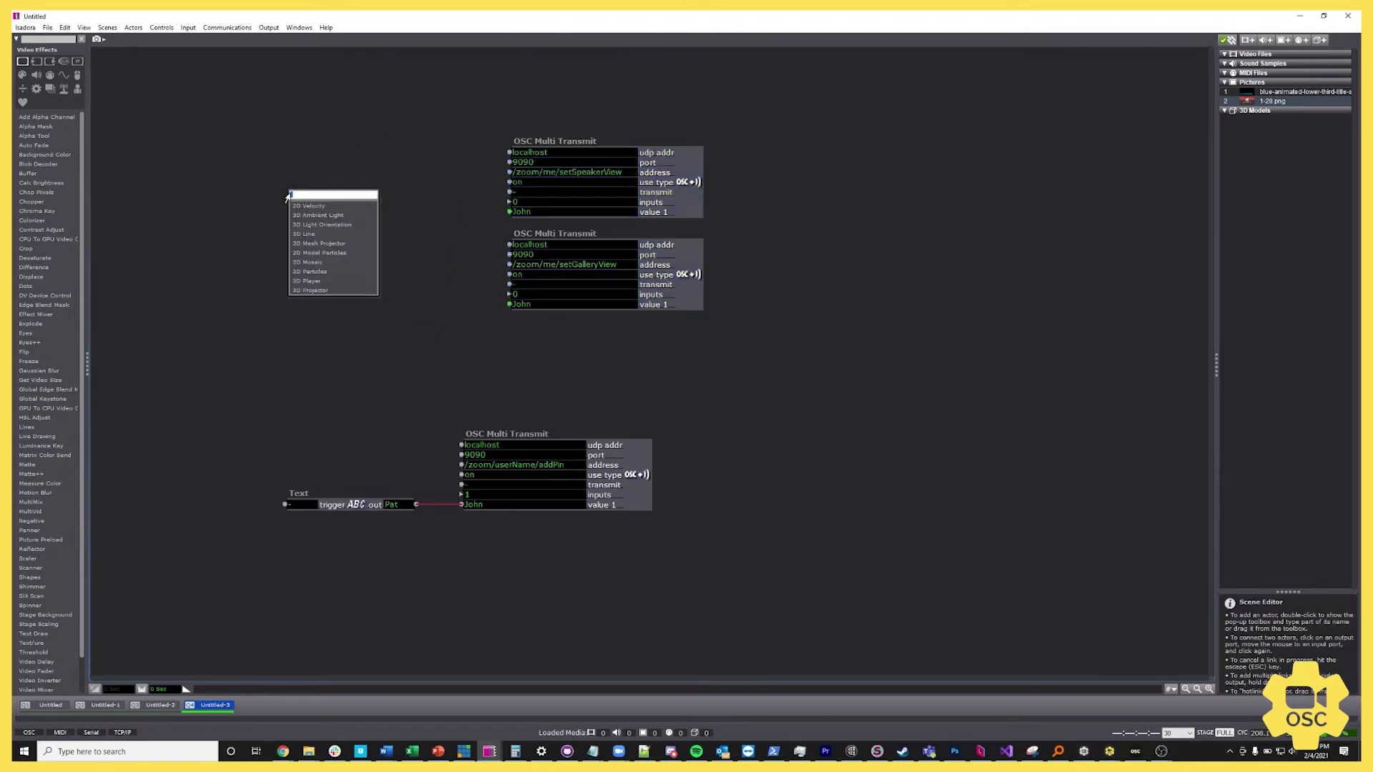
text(keyboard)
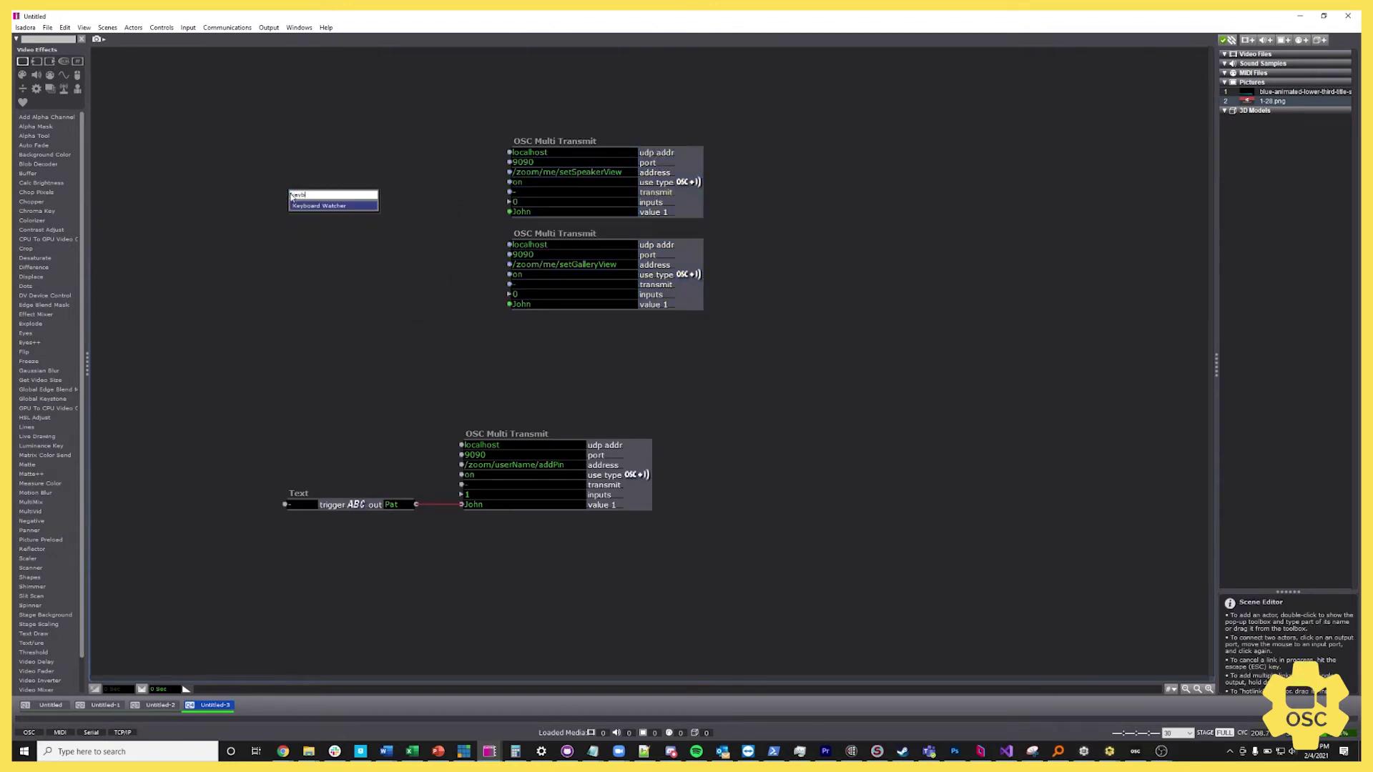
key(Return)
drag(292, 197, 228, 187)
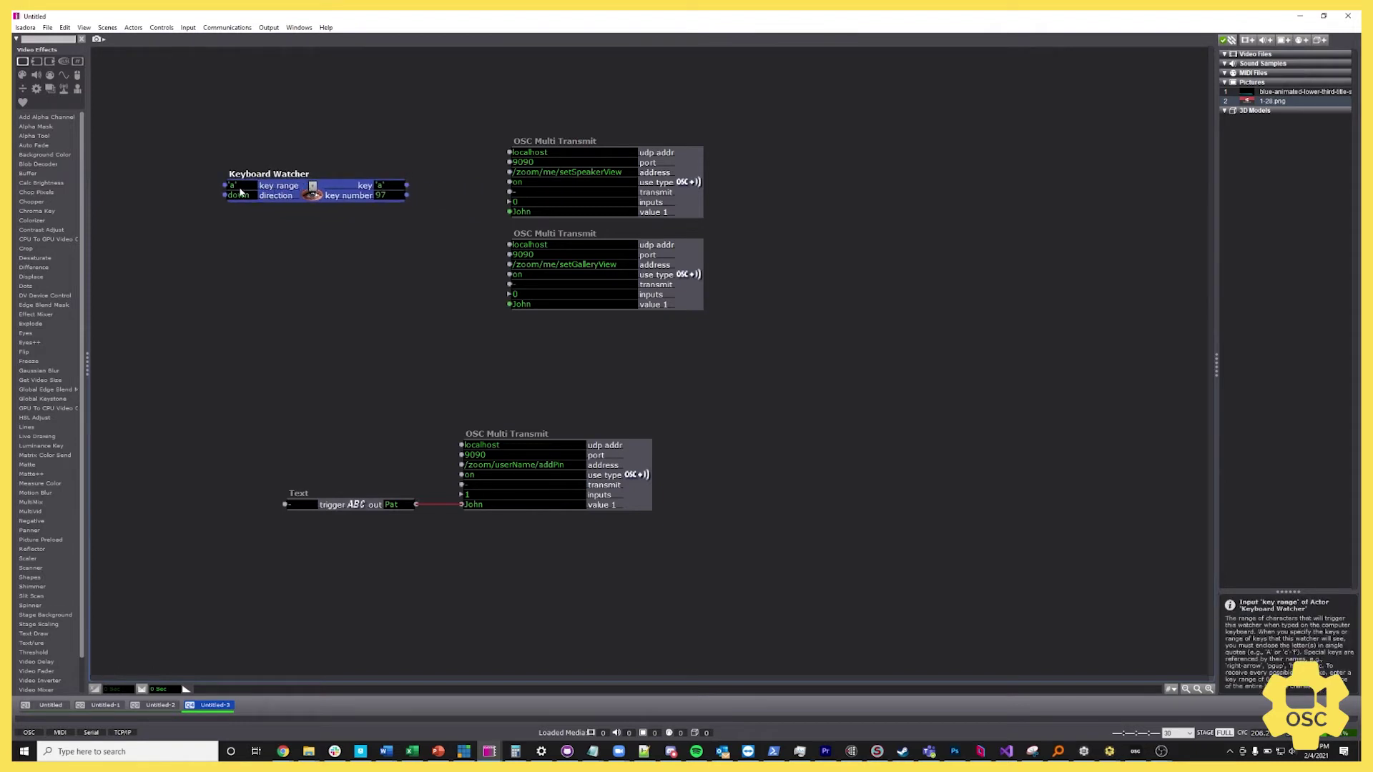
Set the Keyboard Watcher's key range to 's' and connect its key output to the setSpeakerView actor's transmit input.
text('s')
key(Return)
click(406, 186)
click(509, 193)
Duplicate the Keyboard Watcher and place the copy below the original, beside the setGalleryView transmitter.
click(329, 198)
key(ctrl+d)
drag(329, 199, 328, 271)
Set the second Keyboard Watcher's key range to 'g' and connect its key output to the setGalleryView actor's transmit input.
click(250, 270)
text('g')
key(Return)
click(417, 268)
click(509, 284)
Uncover the Zoom meeting and test the 's' and 'g' triggers for speaker view and gallery view.
drag(543, 16, 727, 297)
key(s)
key(g)
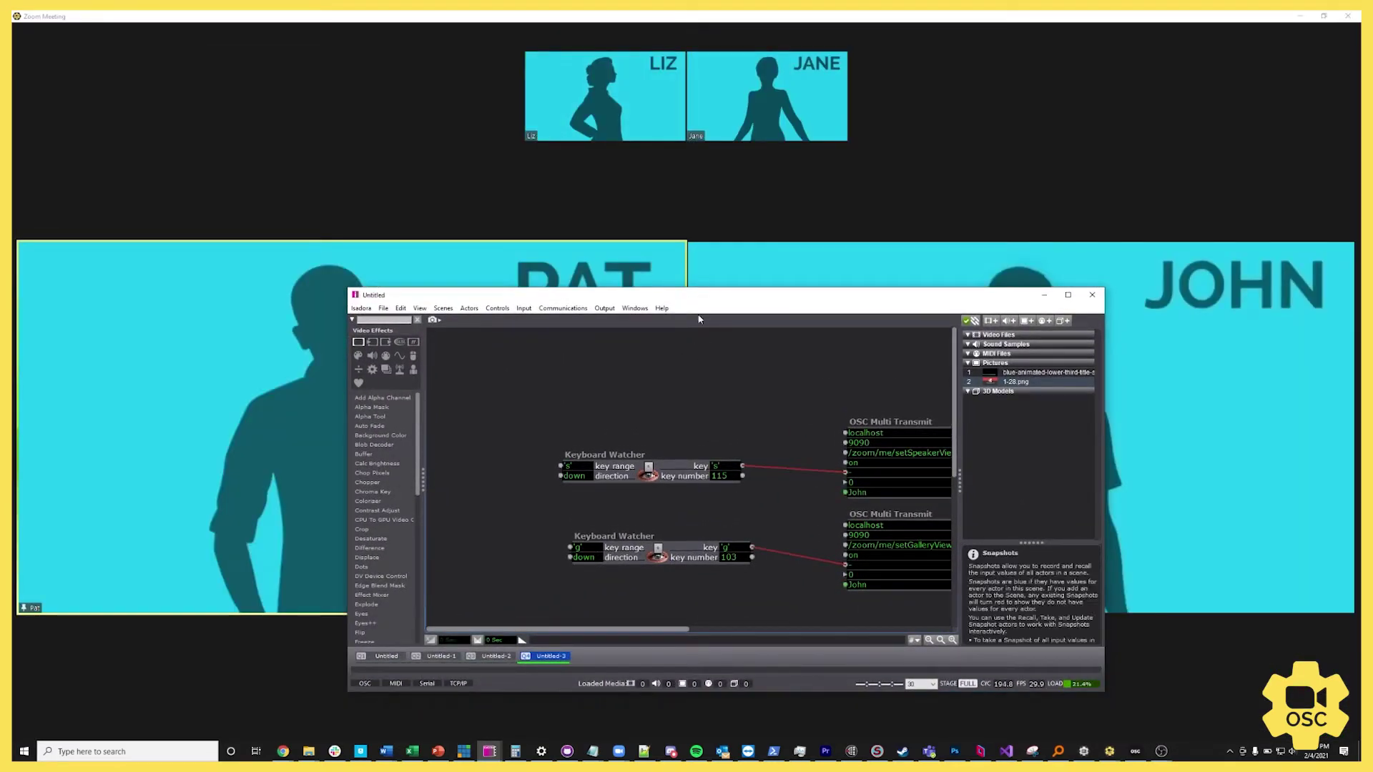
Trigger gallery view with 'g', then move the Text and addPin transmitter actors lower to free space in the maximized patch.
key(g)
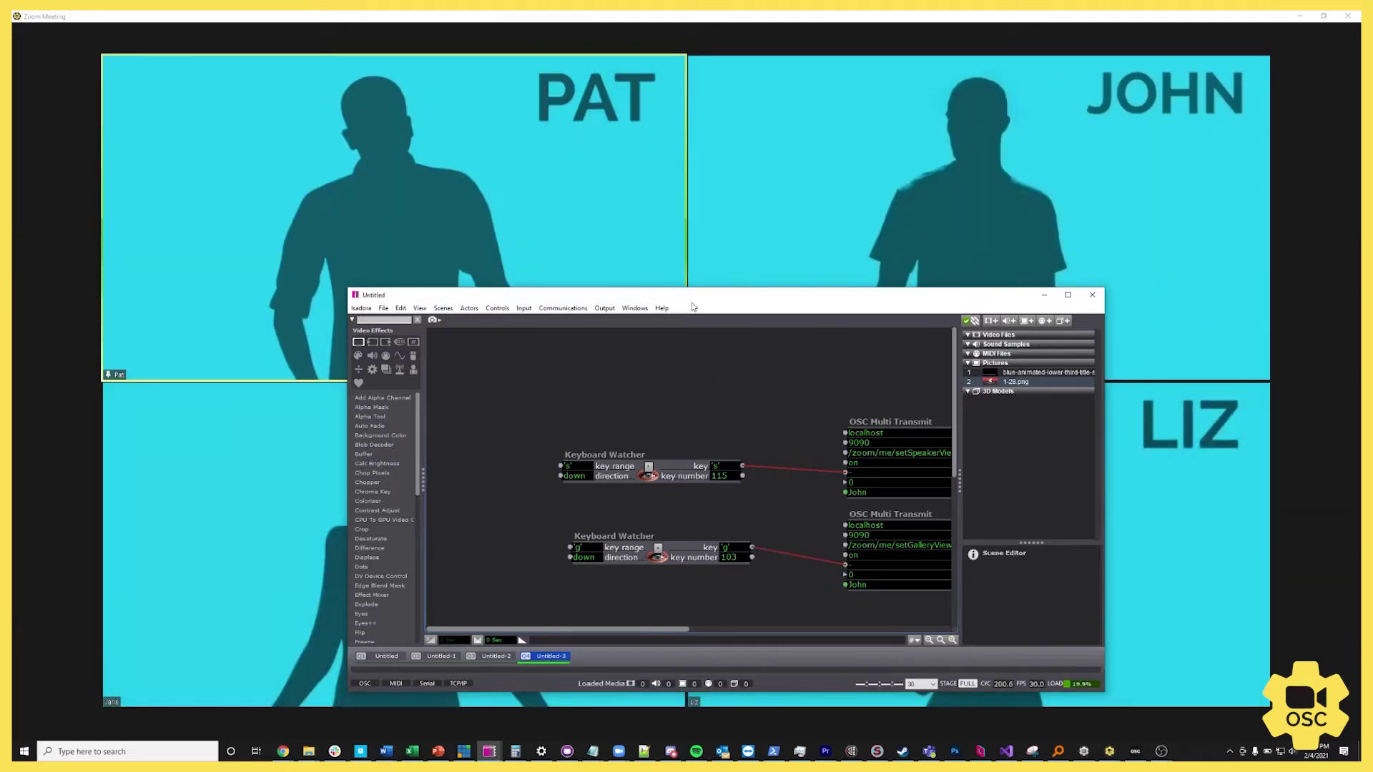
drag(688, 296, 688, 279)
double_click(688, 278)
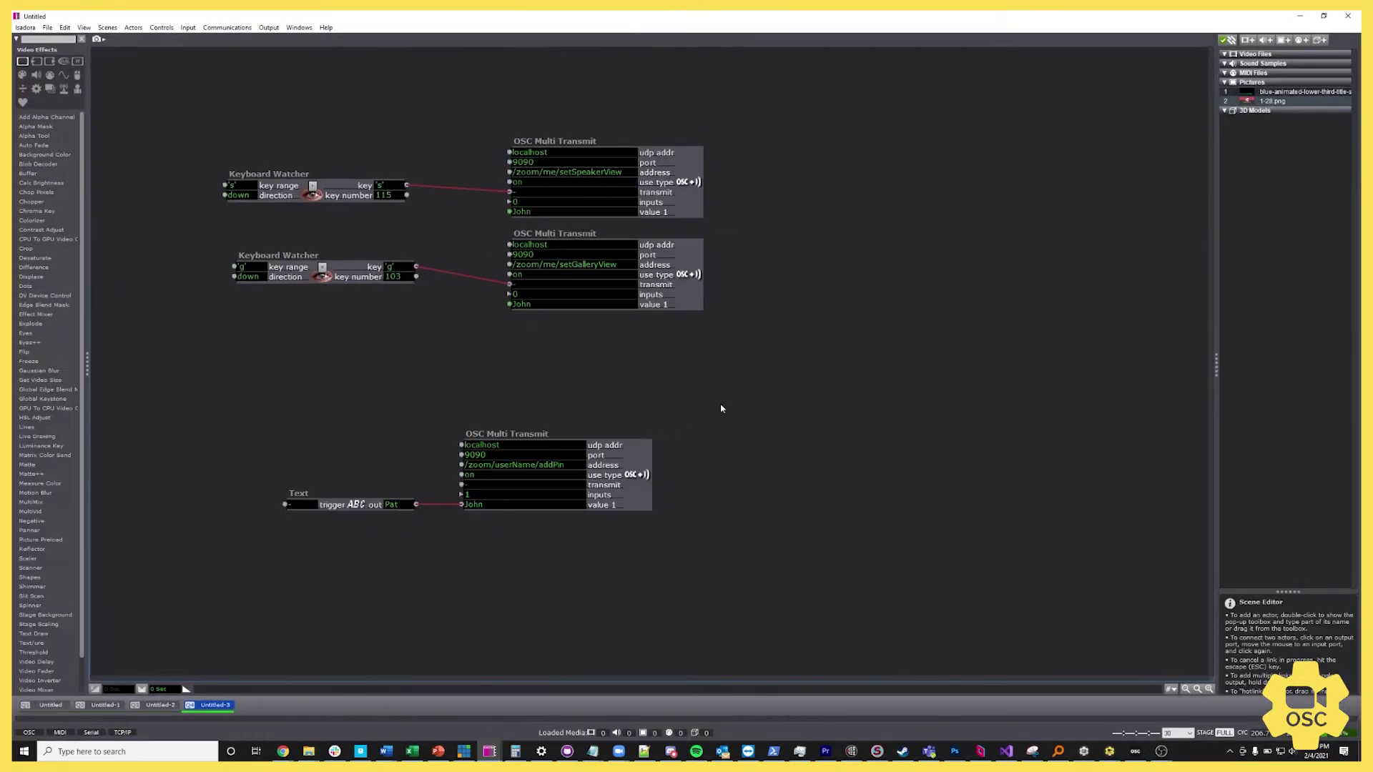
drag(722, 554, 362, 461)
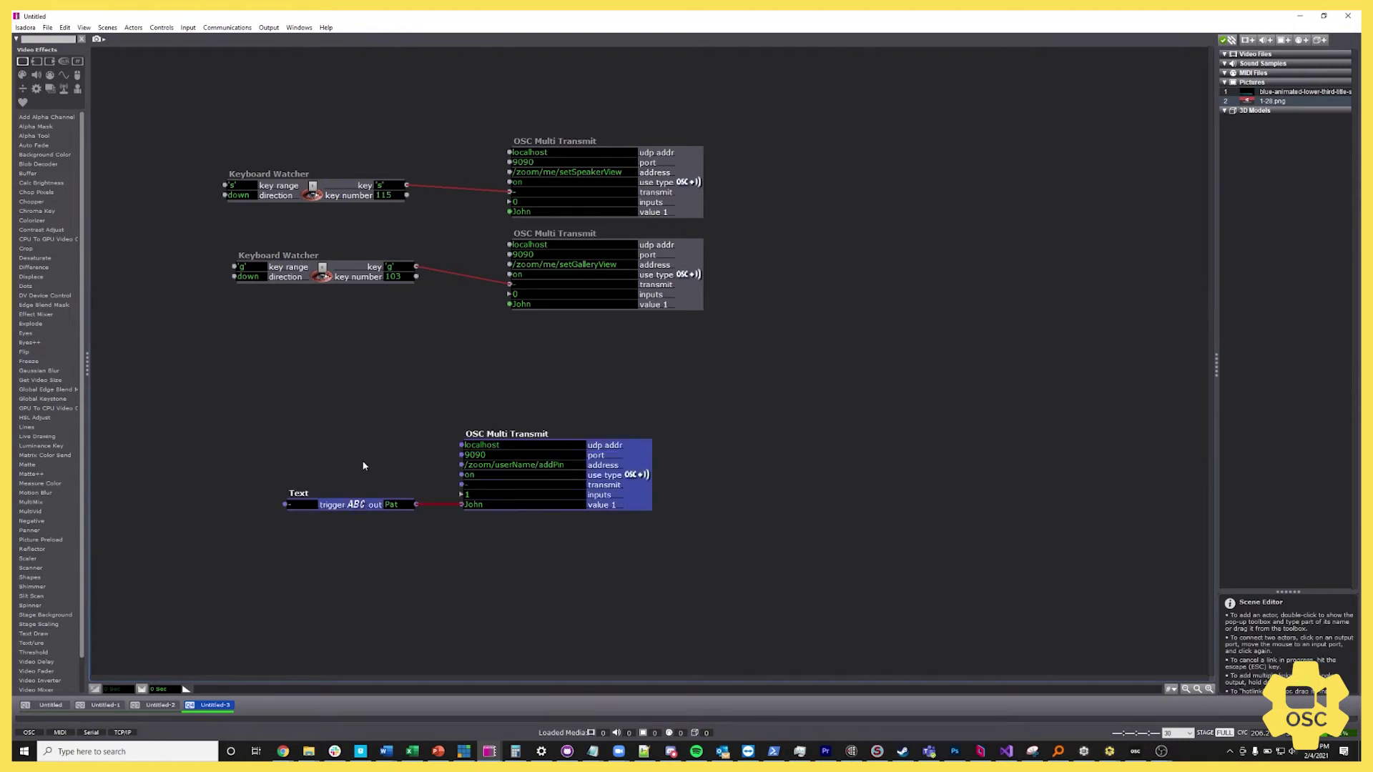
drag(600, 466, 715, 576)
double_click(406, 415)
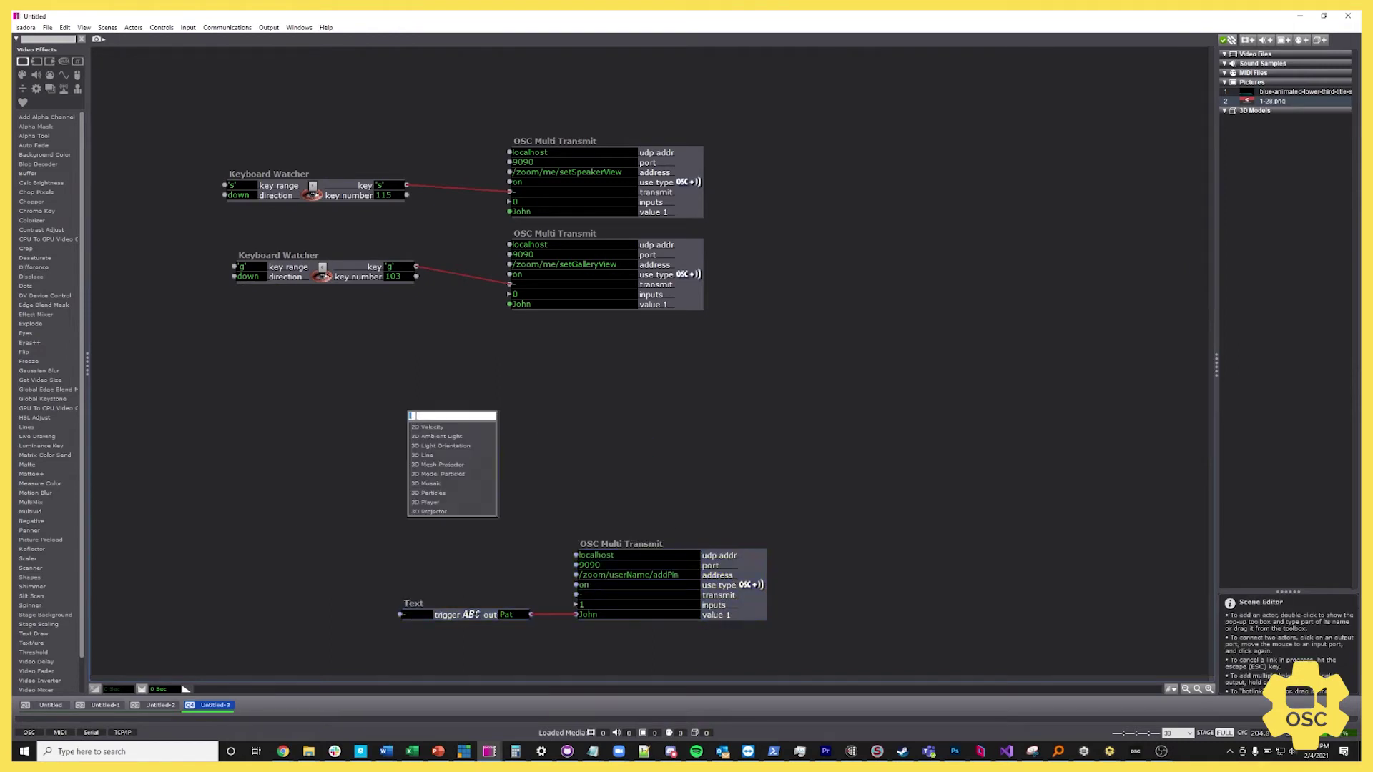
click(736, 574)
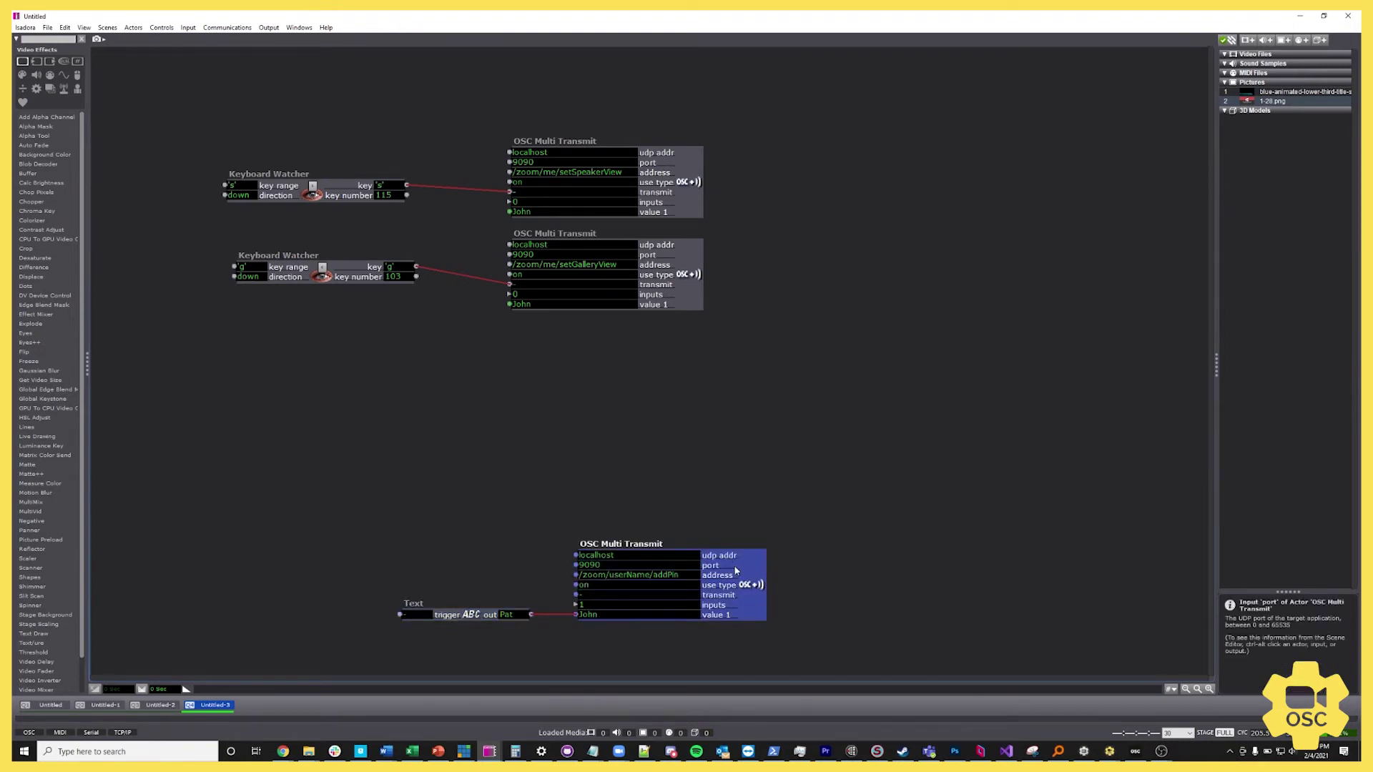
Duplicate the setGalleryView transmitter, place the copy below it and set its address to /zoom/me/clearPin.
click(678, 283)
key(ctrl+d)
drag(682, 292, 644, 429)
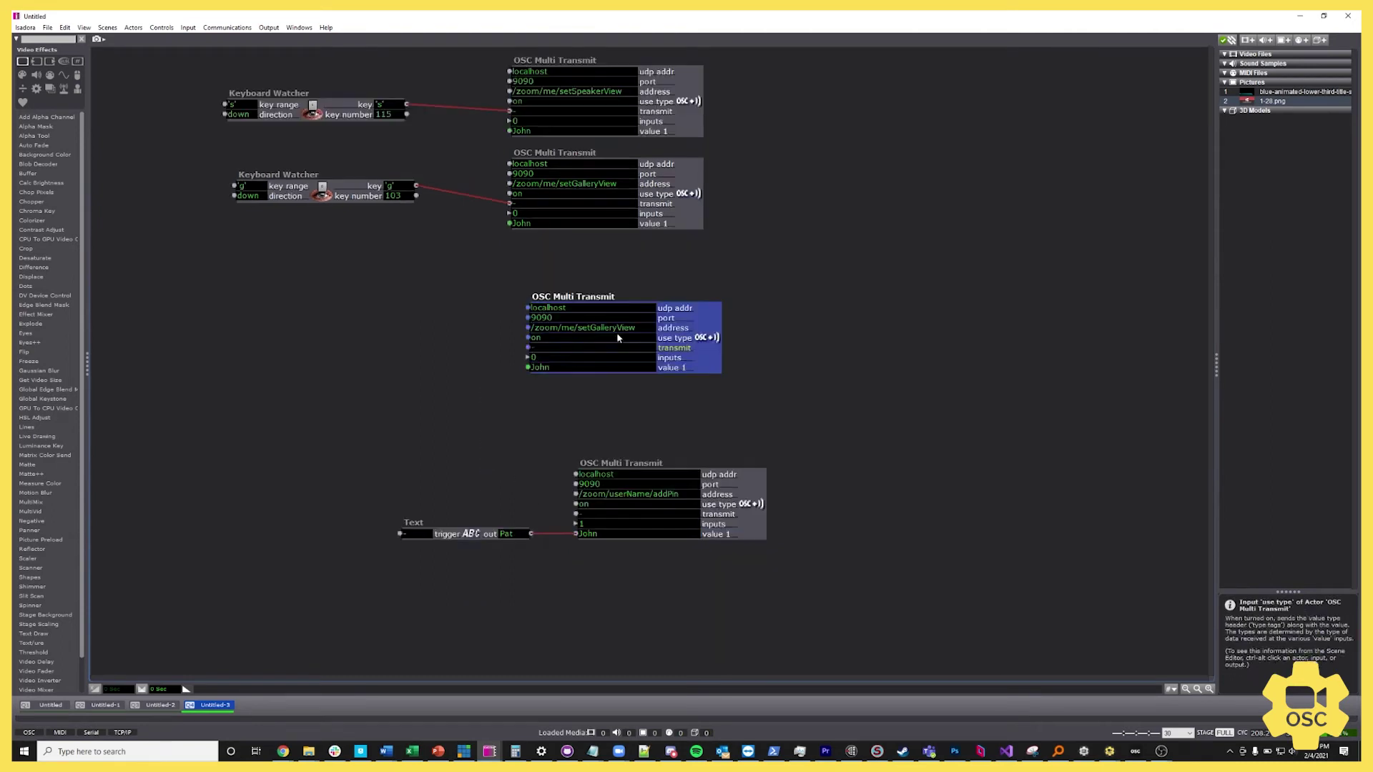
double_click(619, 330)
text(clearPin)
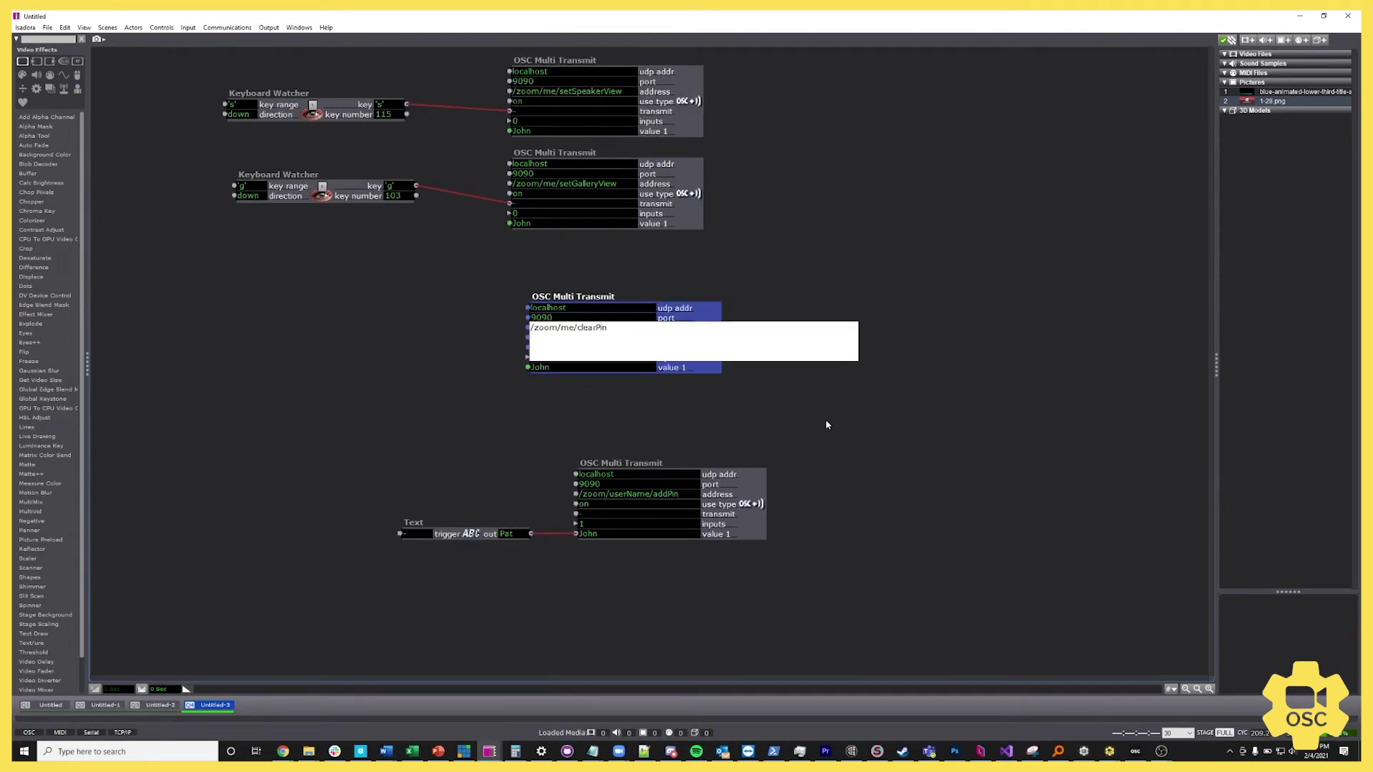
click(521, 382)
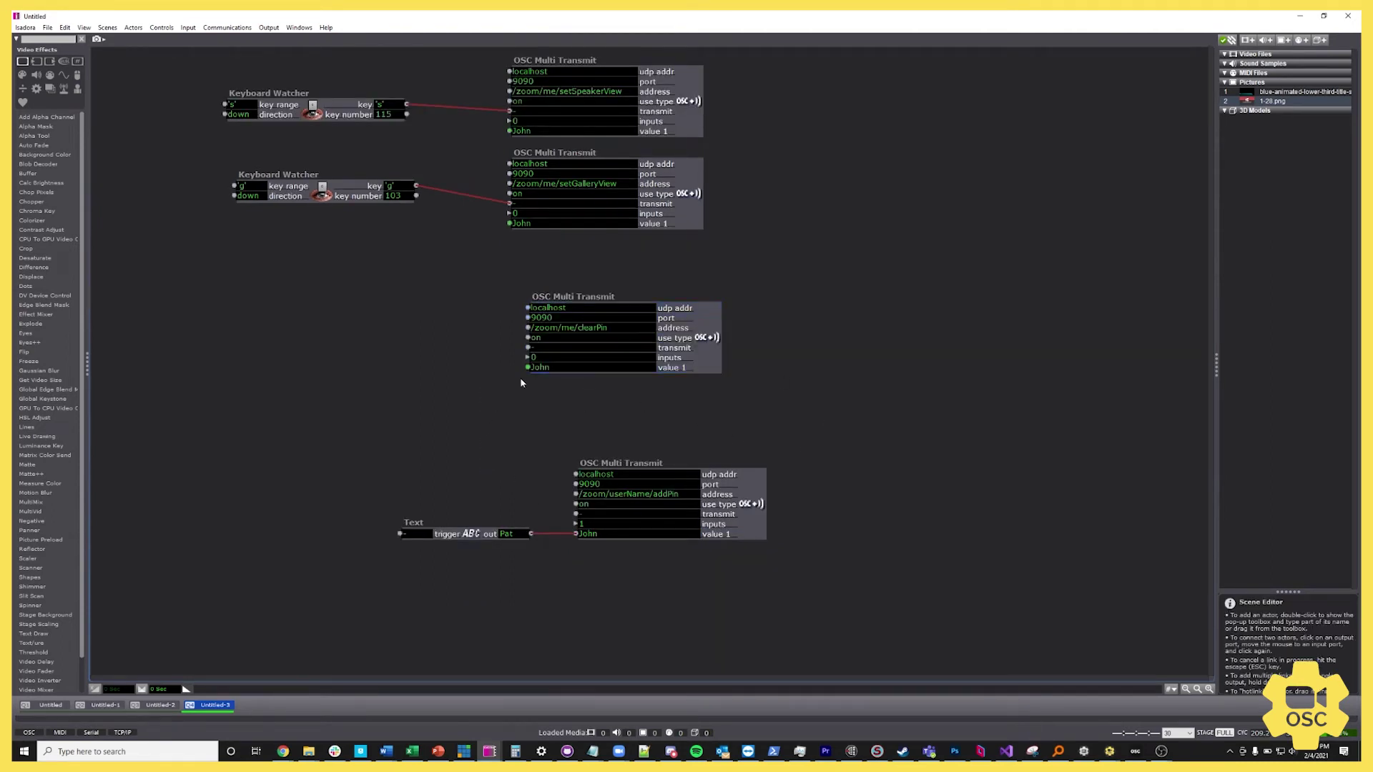
Uncover the Zoom meeting and trigger the clearPin transmitter to remove the pins, then maximize the patch window again.
drag(588, 14, 748, 425)
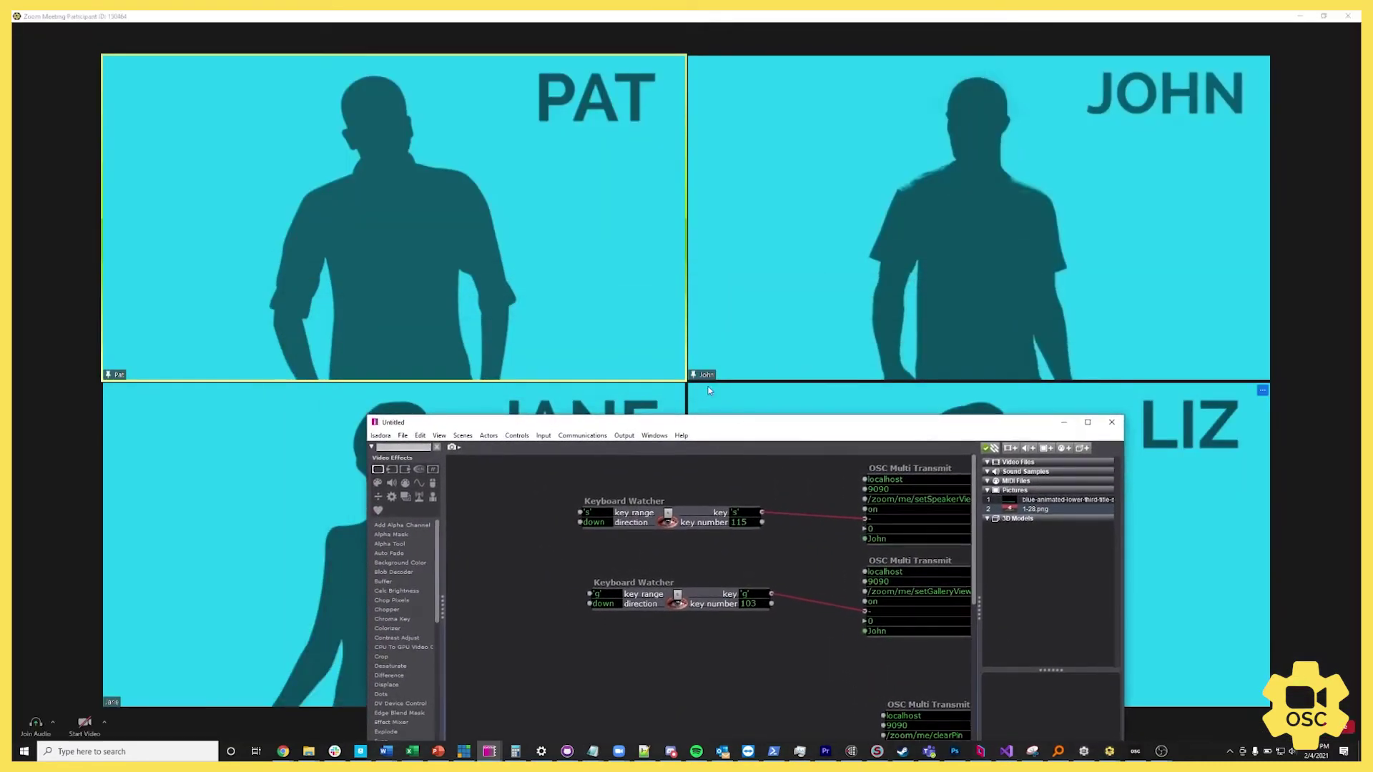
scroll(838, 670, down, 1)
scroll(838, 670, down, 1)
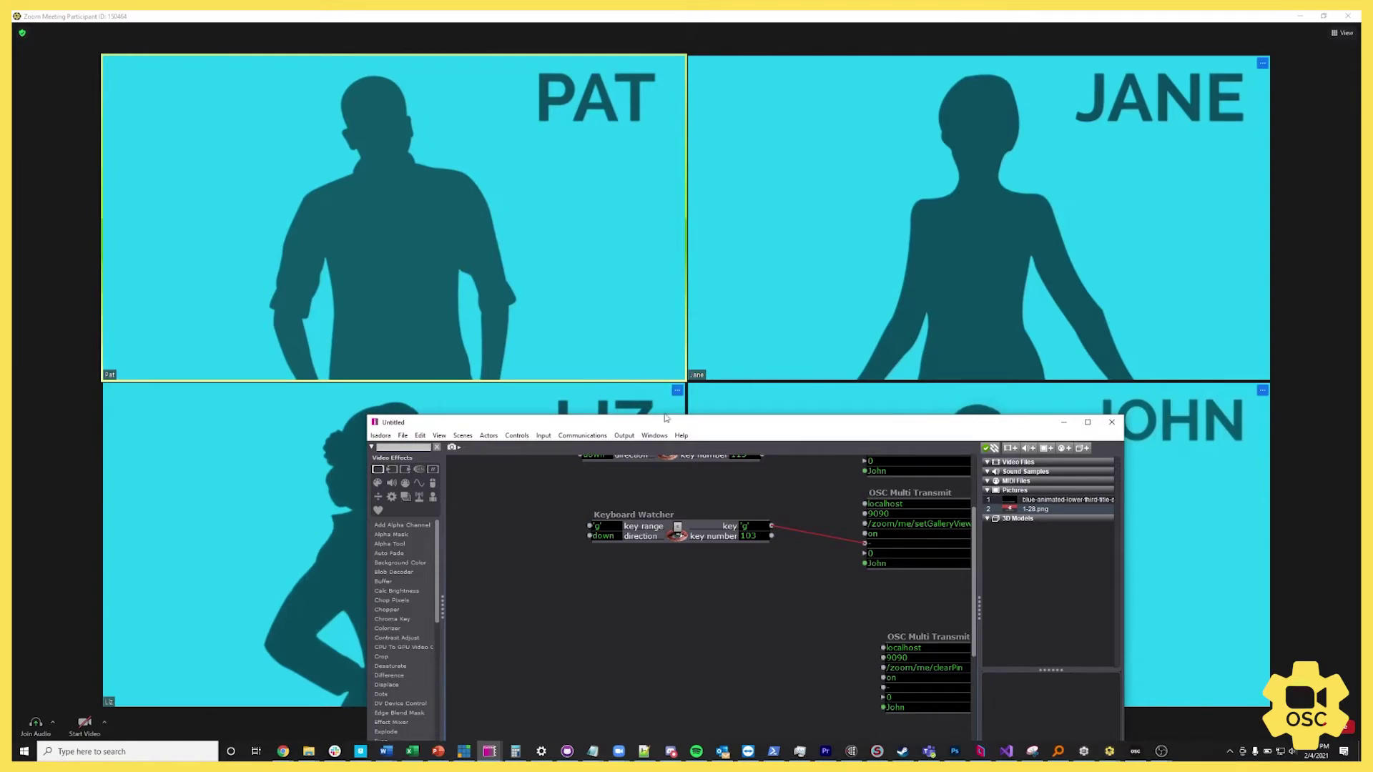
drag(674, 427, 620, 462)
drag(735, 551, 529, 12)
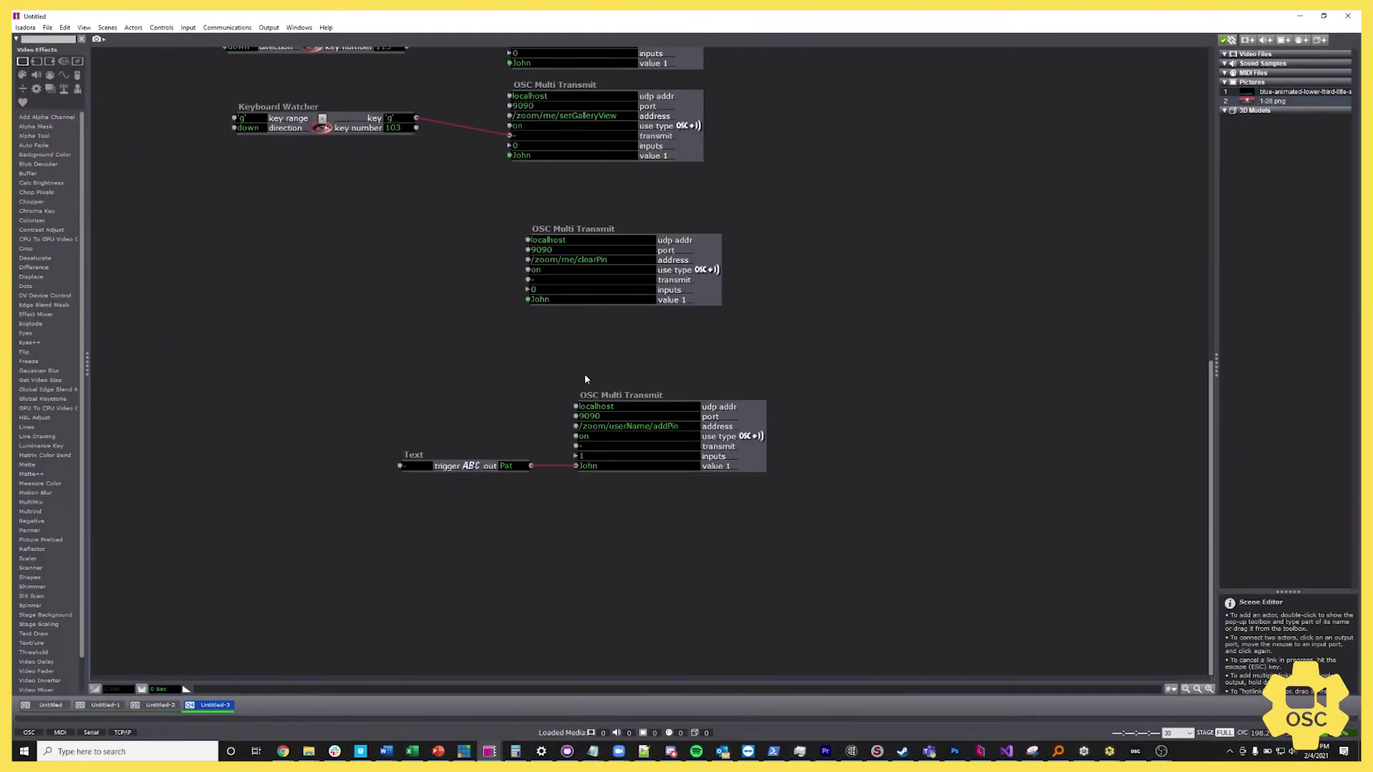
Add a duplicate Keyboard Watcher with key range 'c' beside the aligned clearPin transmitter and connect its key output to transmit.
scroll(559, 381, up, 2)
drag(679, 334, 659, 299)
click(284, 189)
key(ctrl+d)
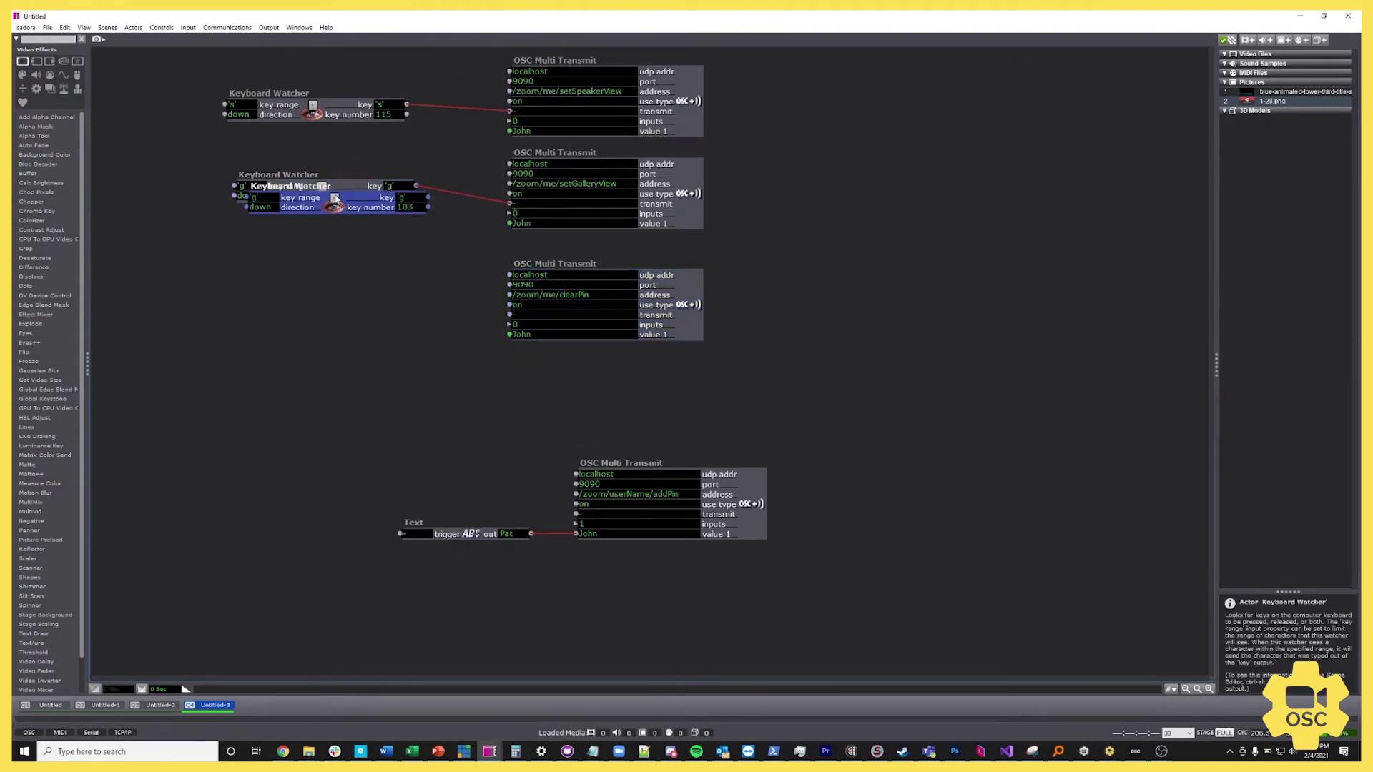
drag(284, 189, 263, 262)
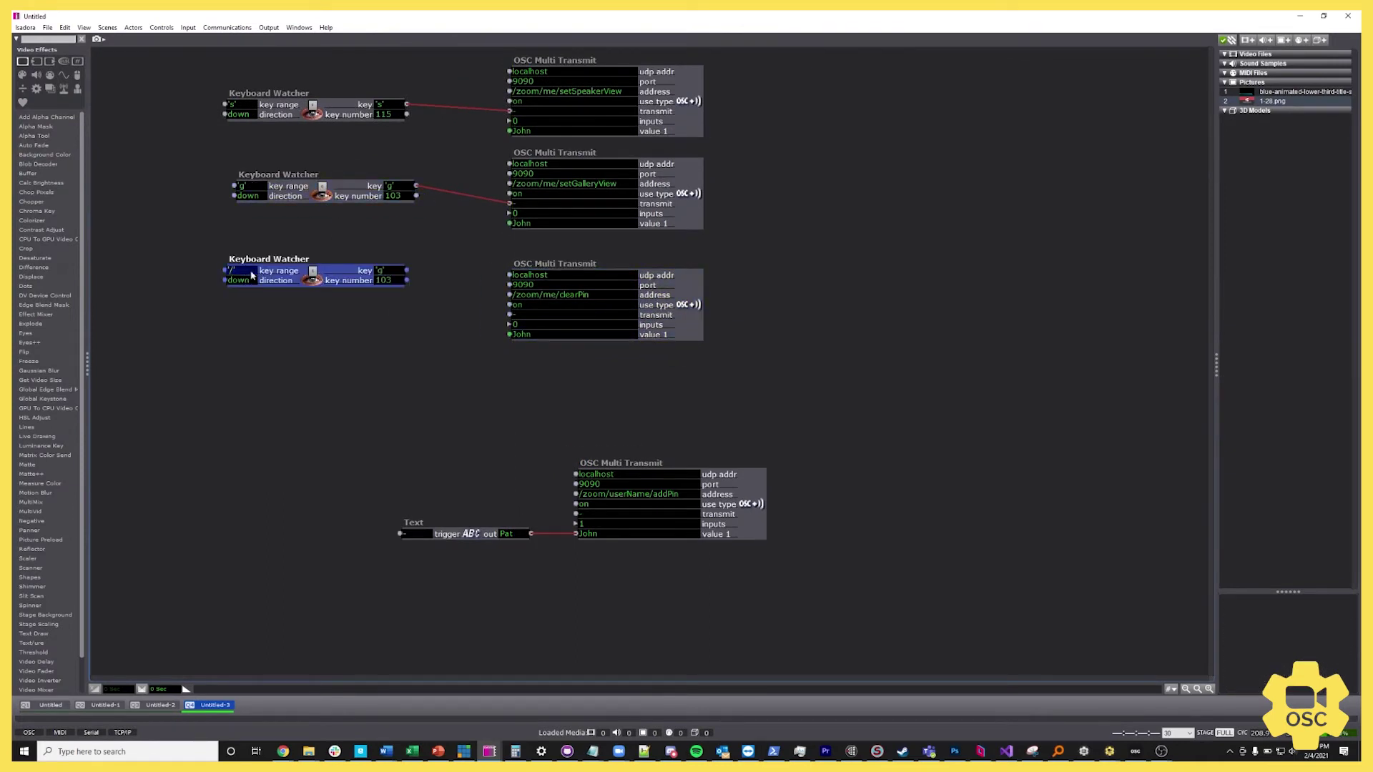
click(407, 280)
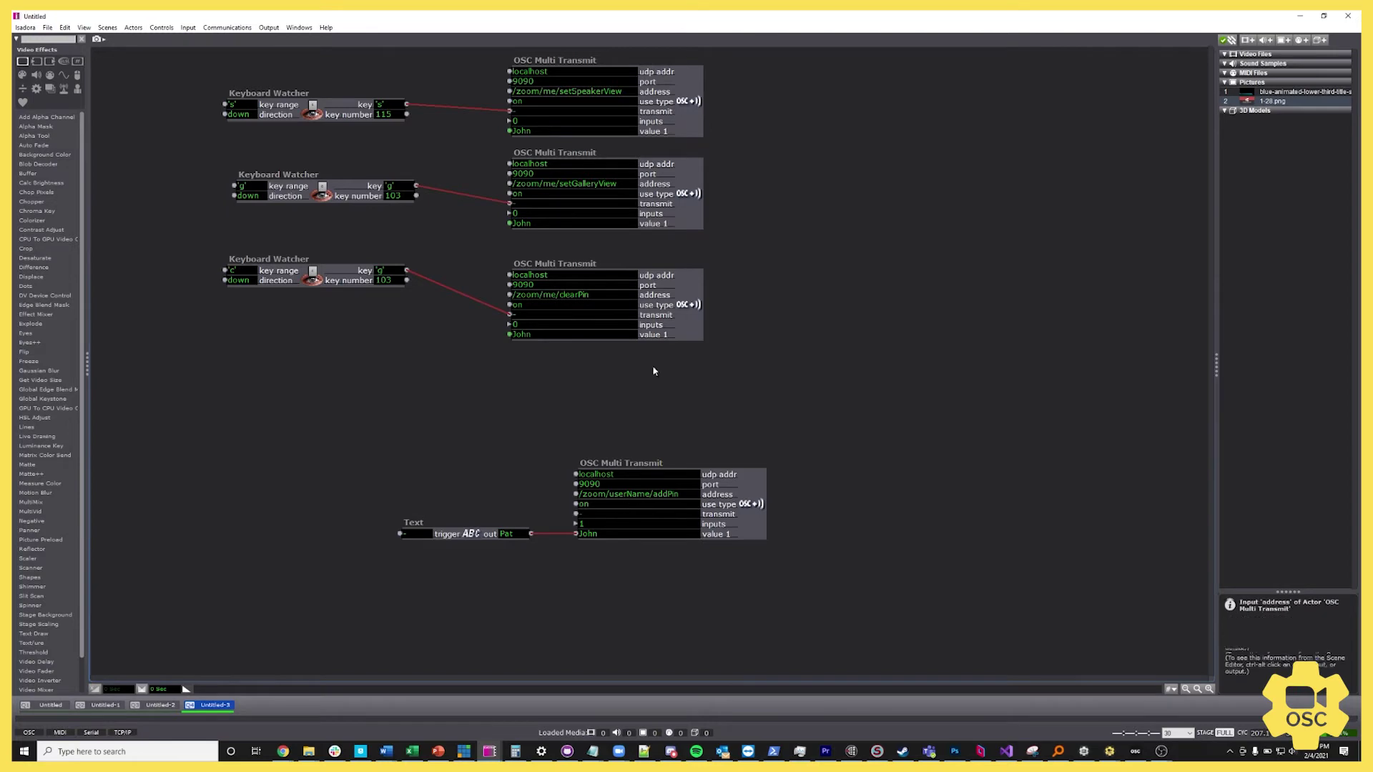
Uncover the Zoom meeting and move the Text and addPin transmitter actors closer to the clearPin transmitter.
drag(758, 16, 763, 31)
scroll(700, 358, down, 5)
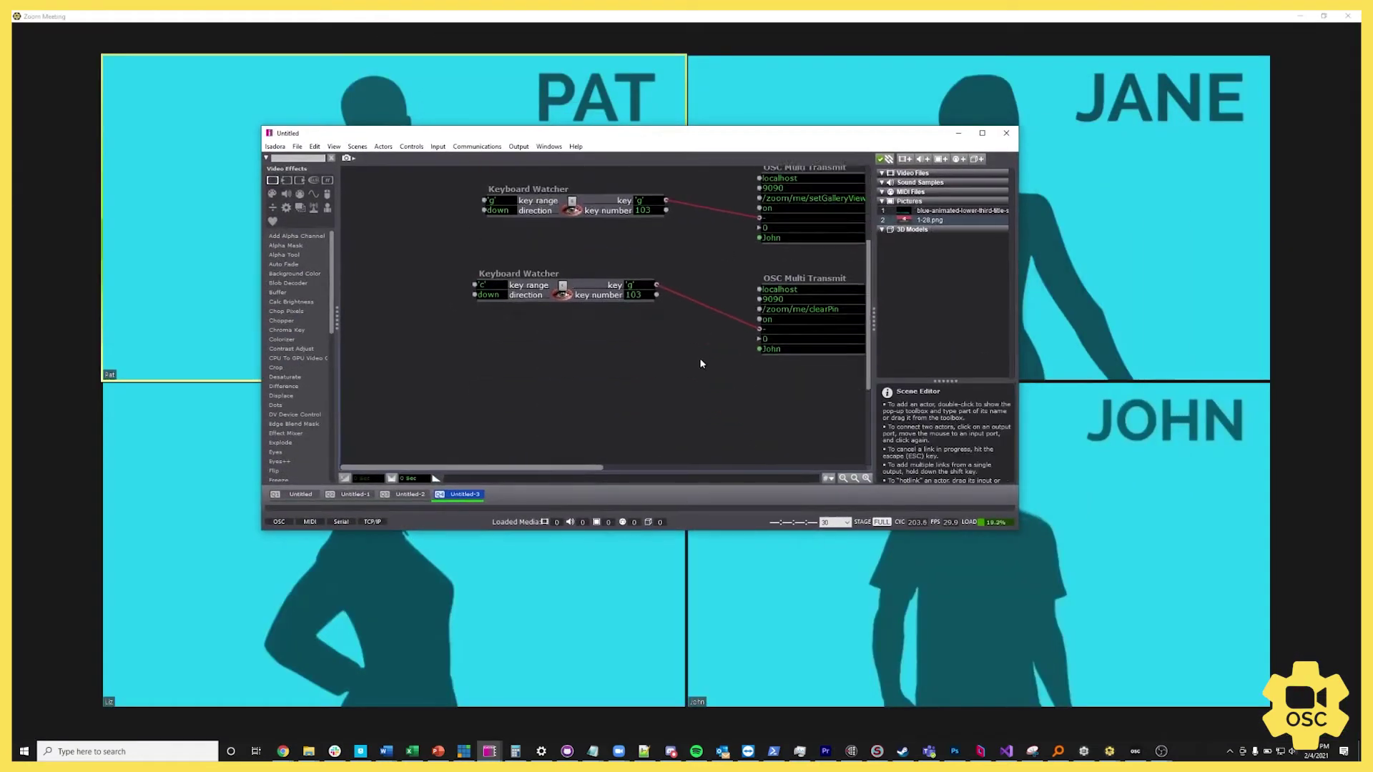
scroll(693, 409, down, 2)
drag(614, 360, 848, 454)
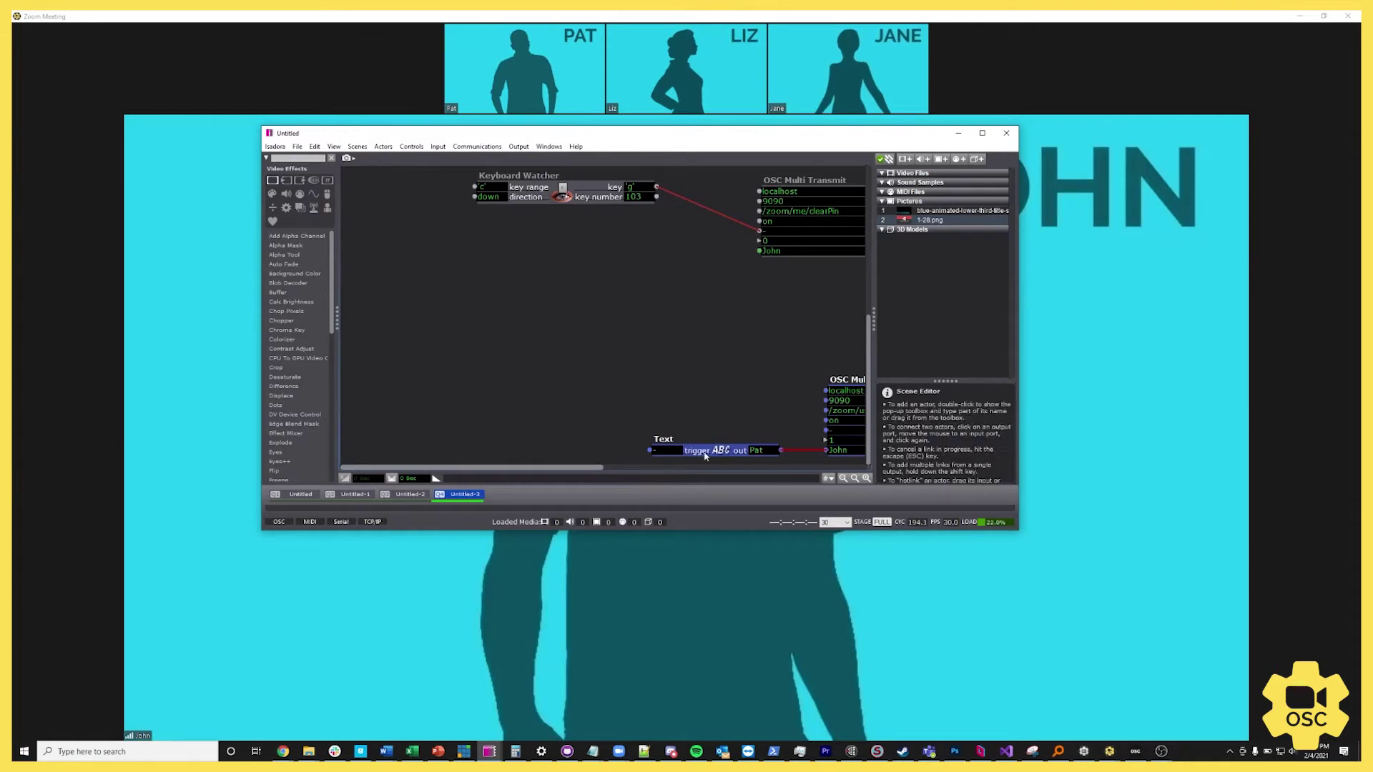
drag(583, 469, 769, 475)
drag(834, 443, 758, 377)
Set the addPin transmitter's value 1 to another participant's name and transmit it to pin that participant.
click(628, 385)
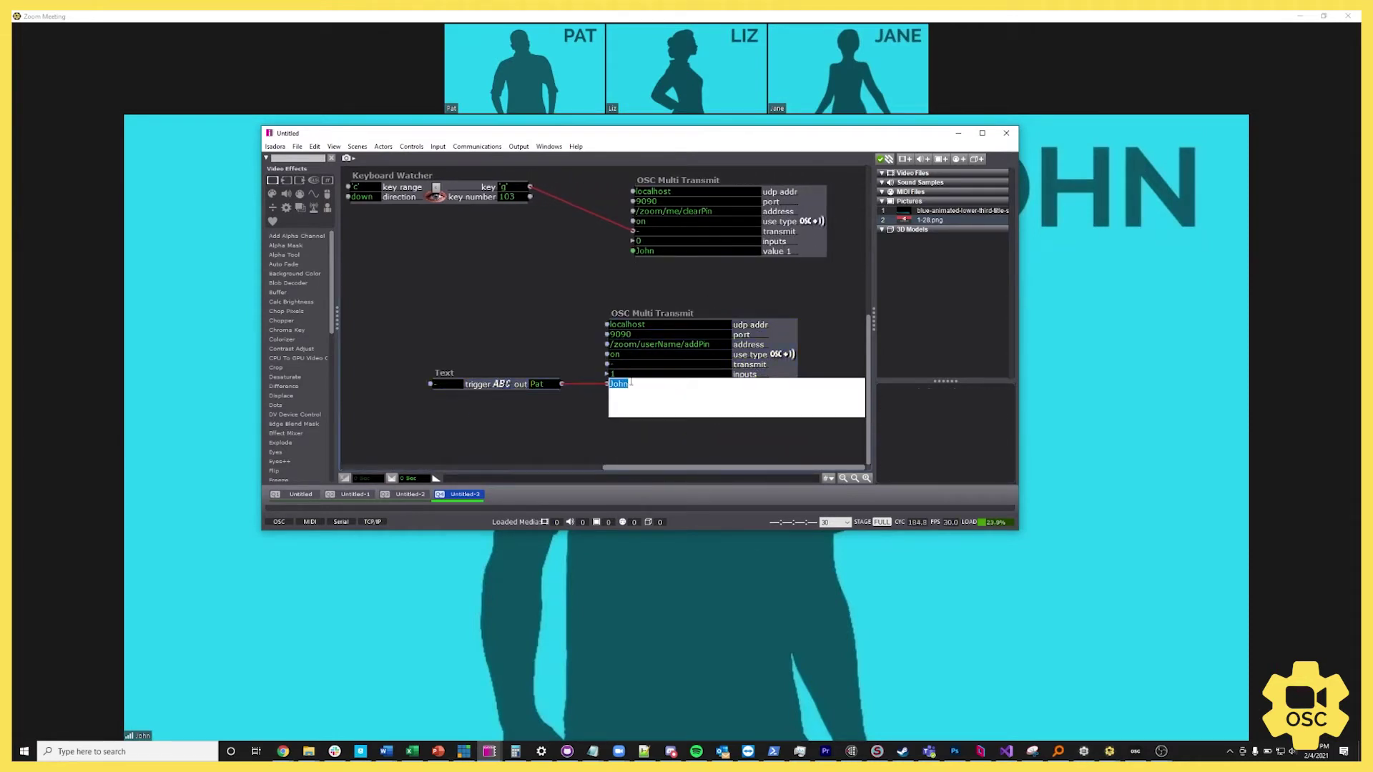
text(Jane)
key(Return)
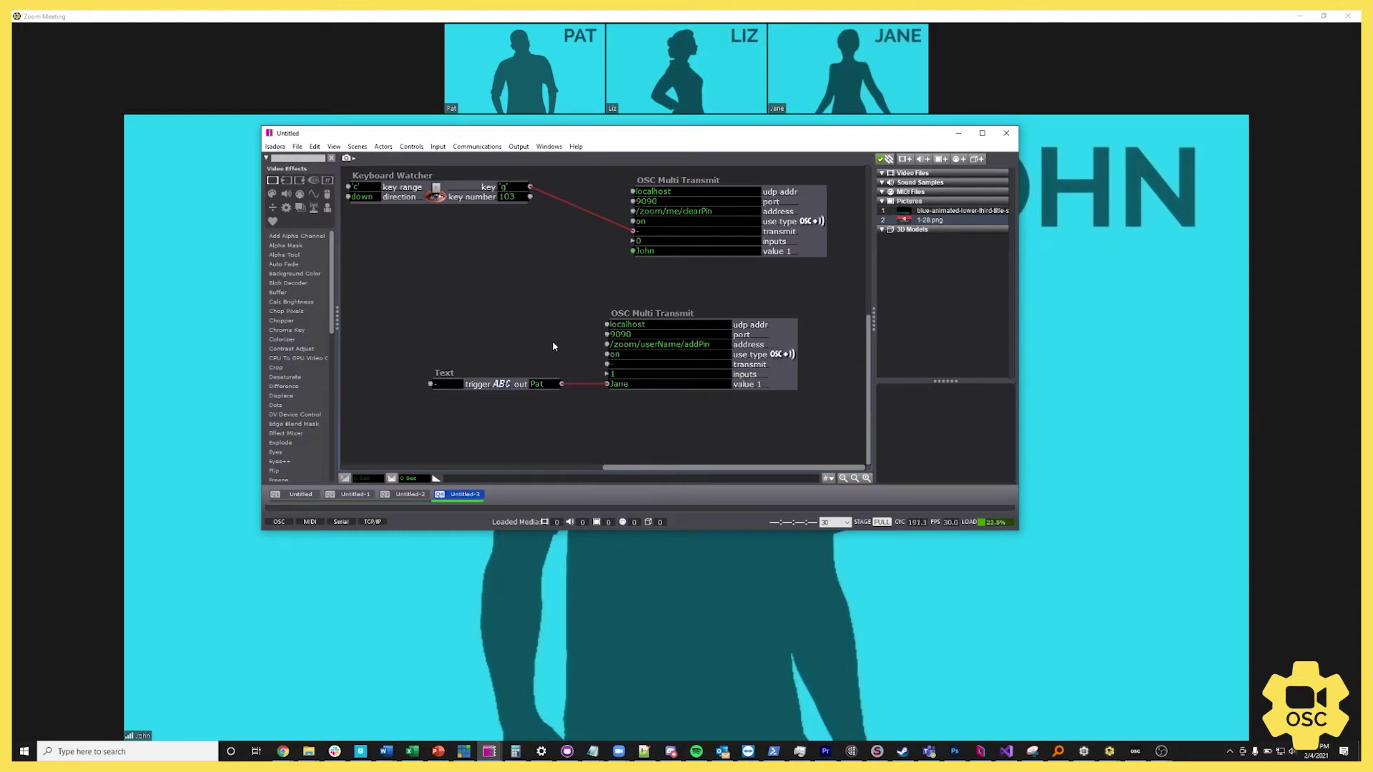
click(615, 365)
drag(601, 141, 646, 227)
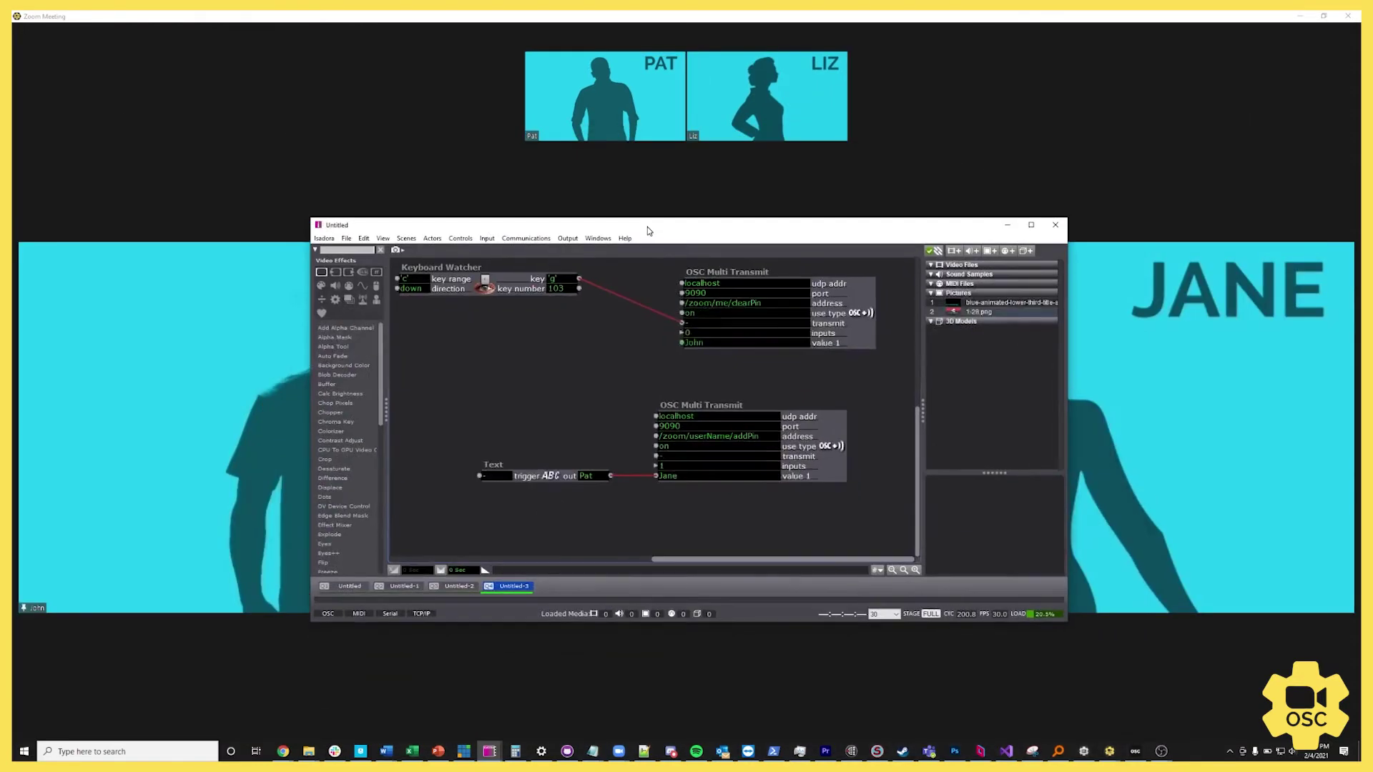
Test the 's' and 'g' triggers repeatedly to switch between speaker and gallery view with two participants pinned.
scroll(595, 382, up, 2)
scroll(612, 453, up, 3)
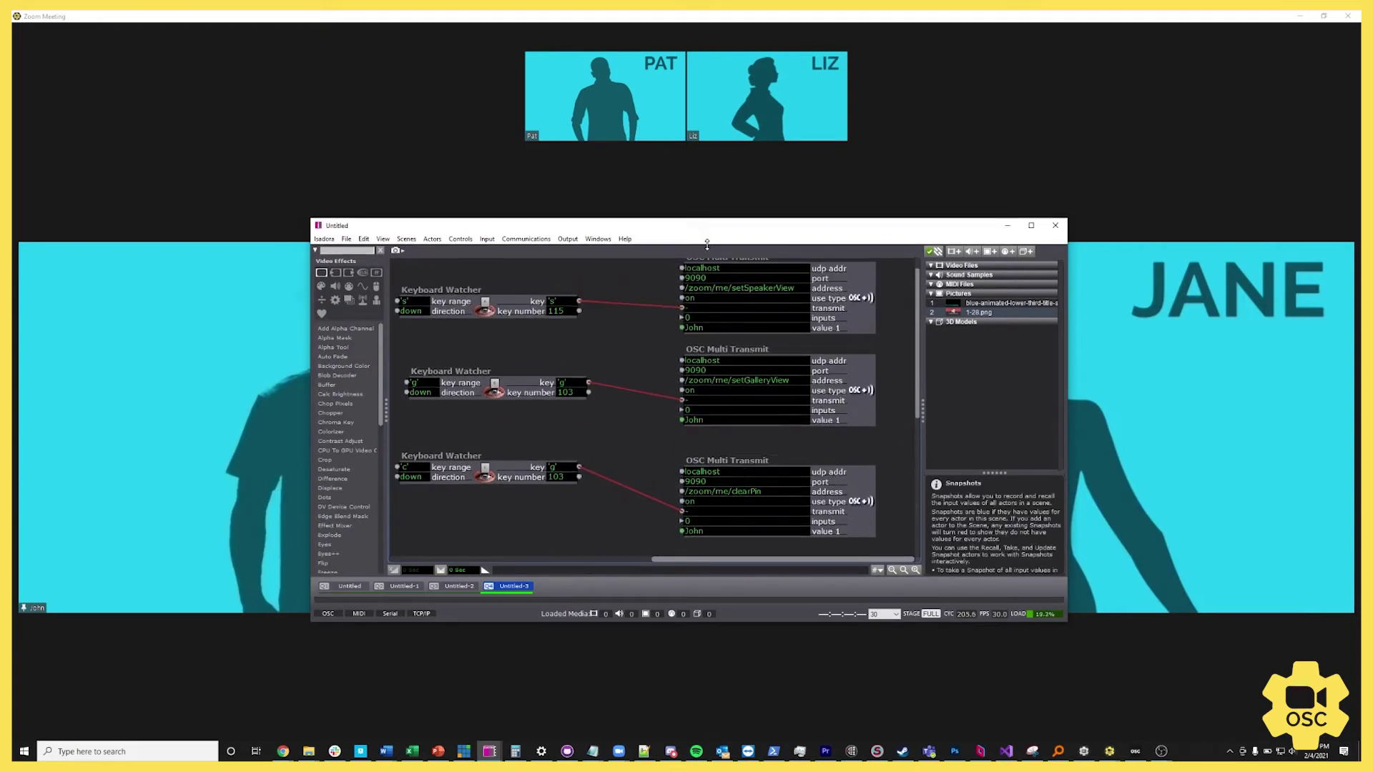
drag(697, 230, 701, 254)
key(g)
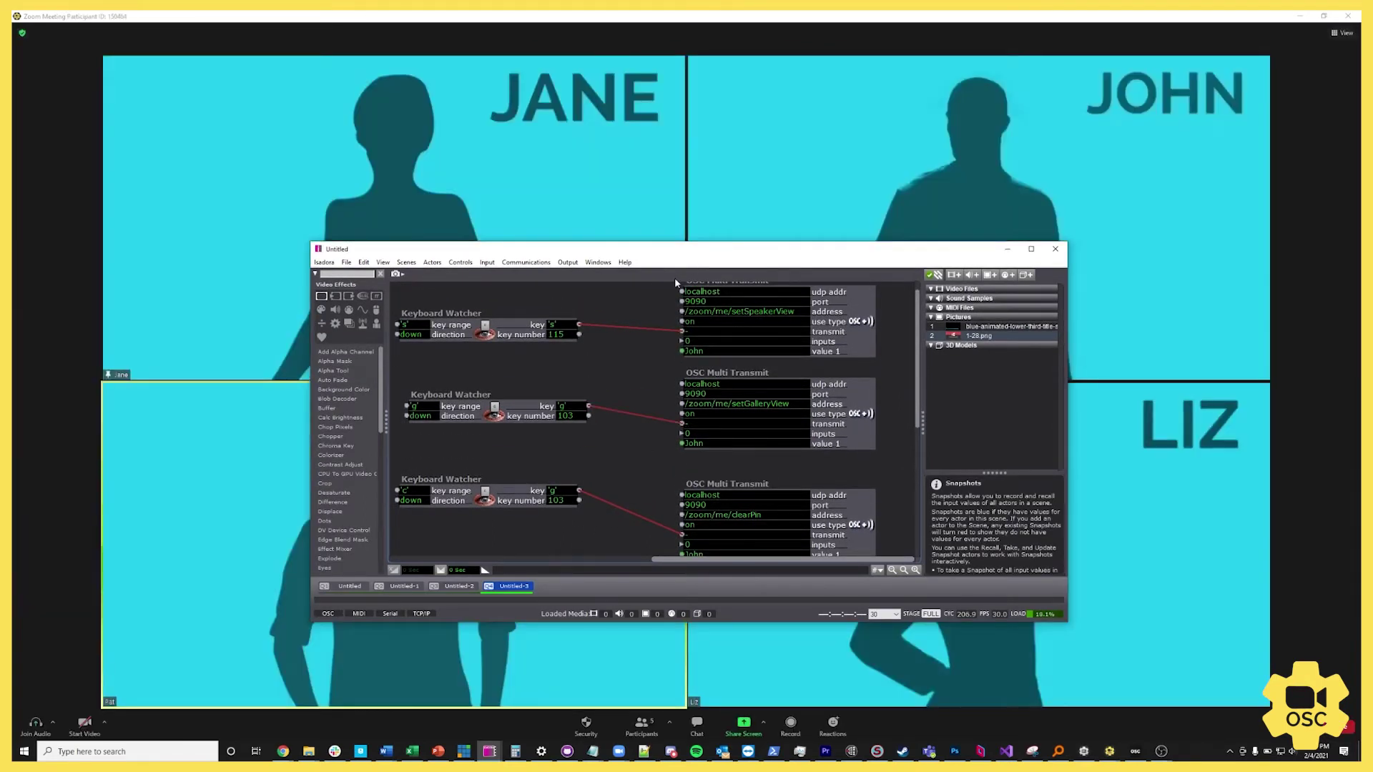
key(s)
key(g)
drag(680, 254, 858, 338)
key(s)
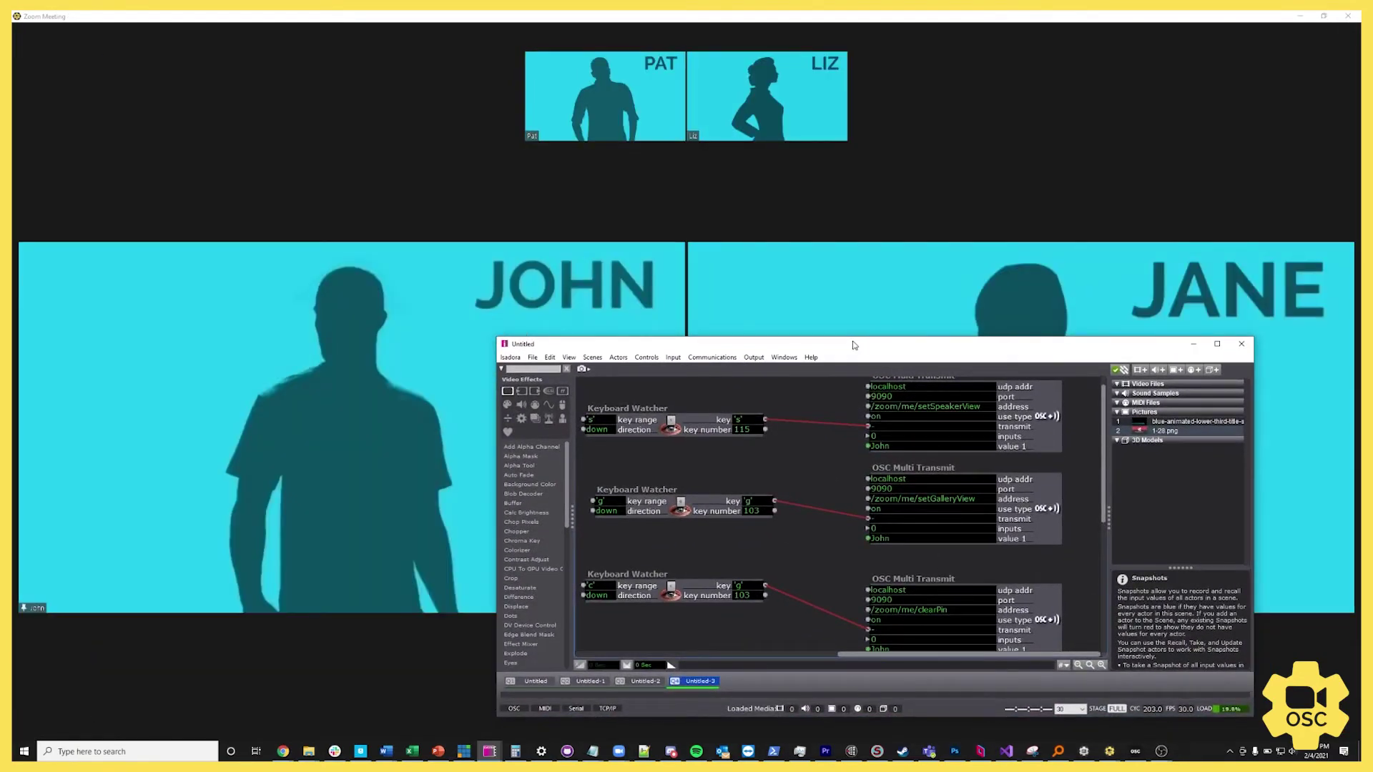
key(g)
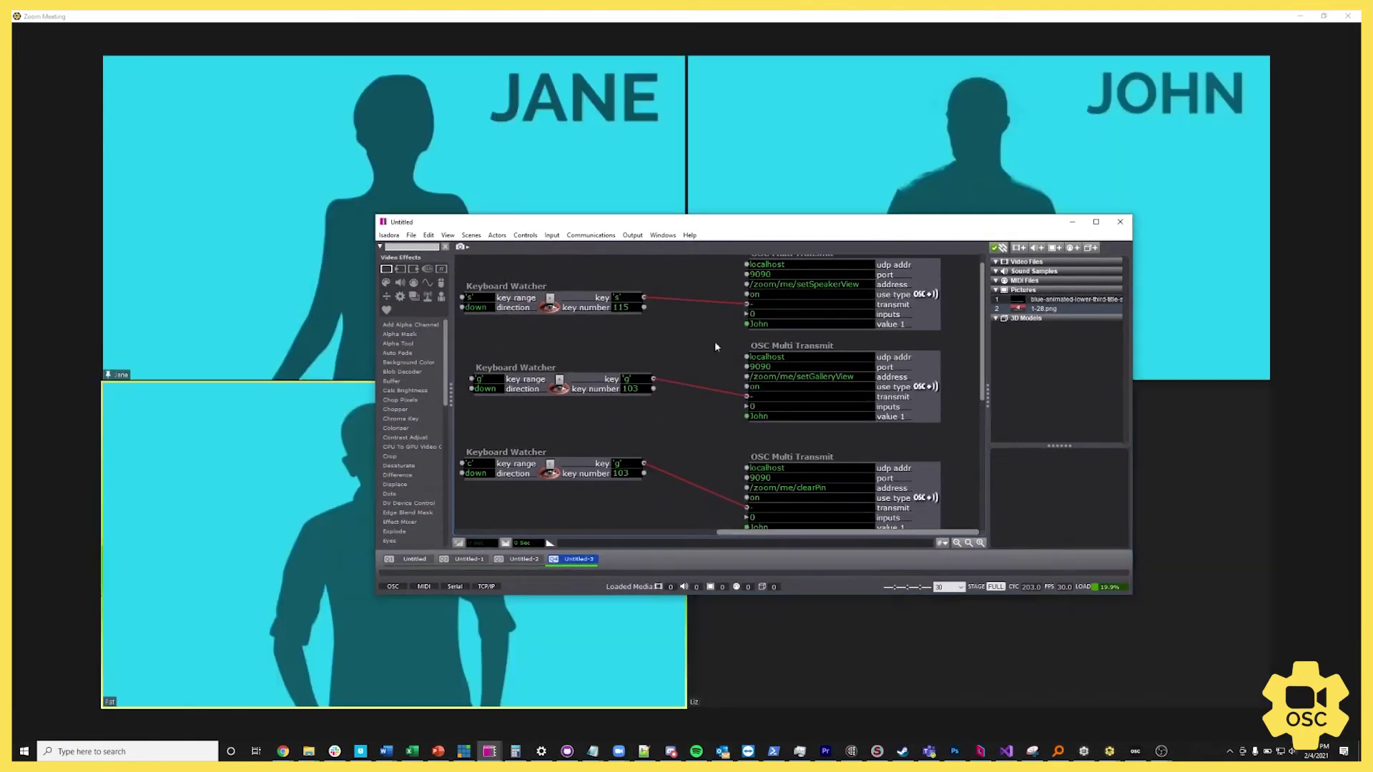
key(s)
key(g)
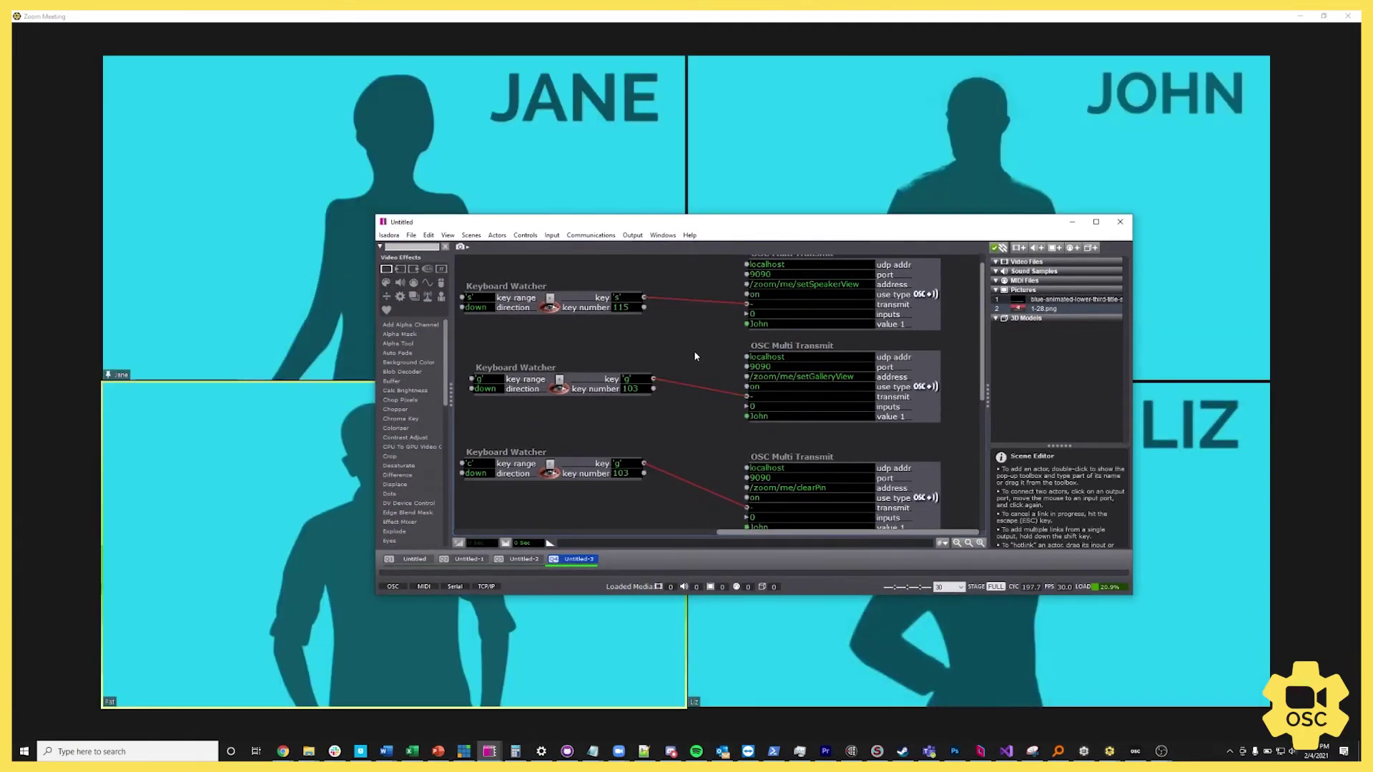
Clear all pins in the meeting with the 'c' trigger.
scroll(694, 355, down, 5)
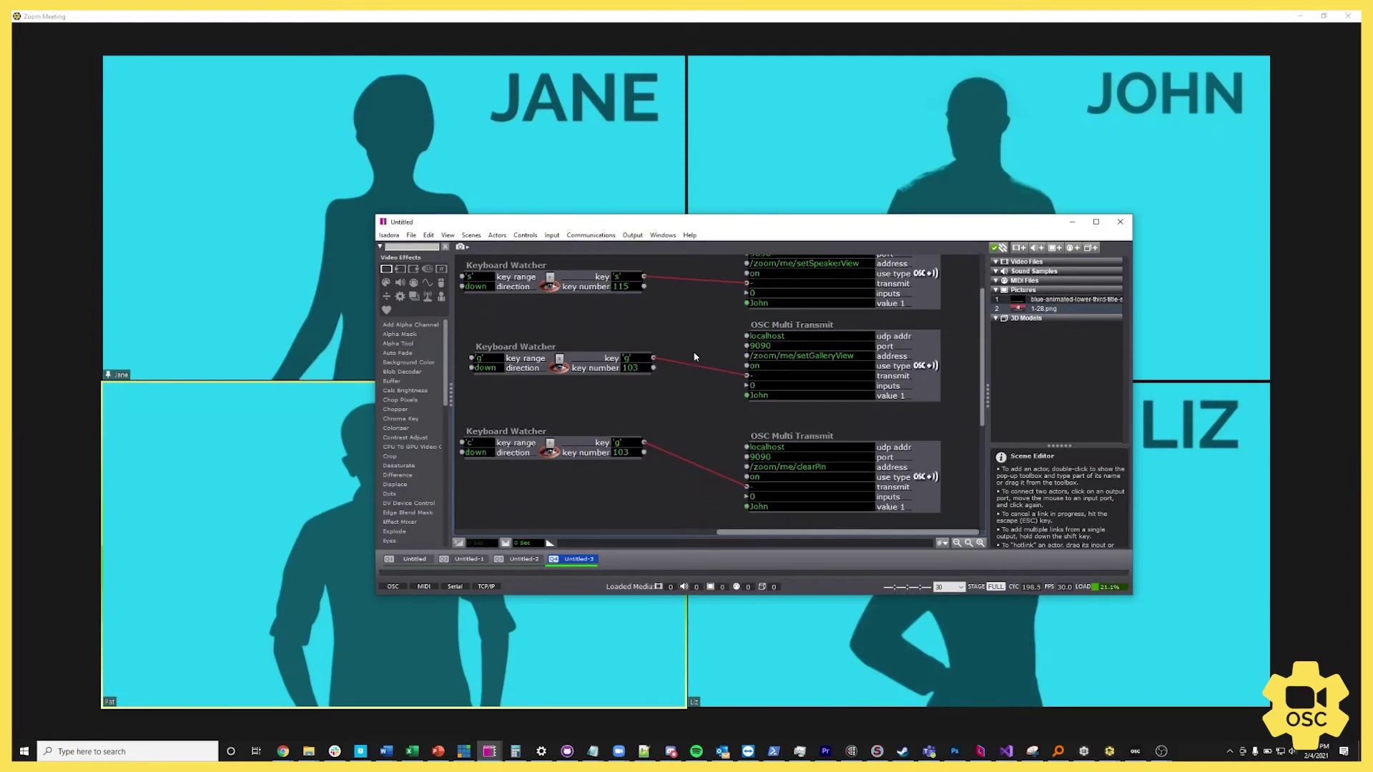
scroll(672, 399, down, 1)
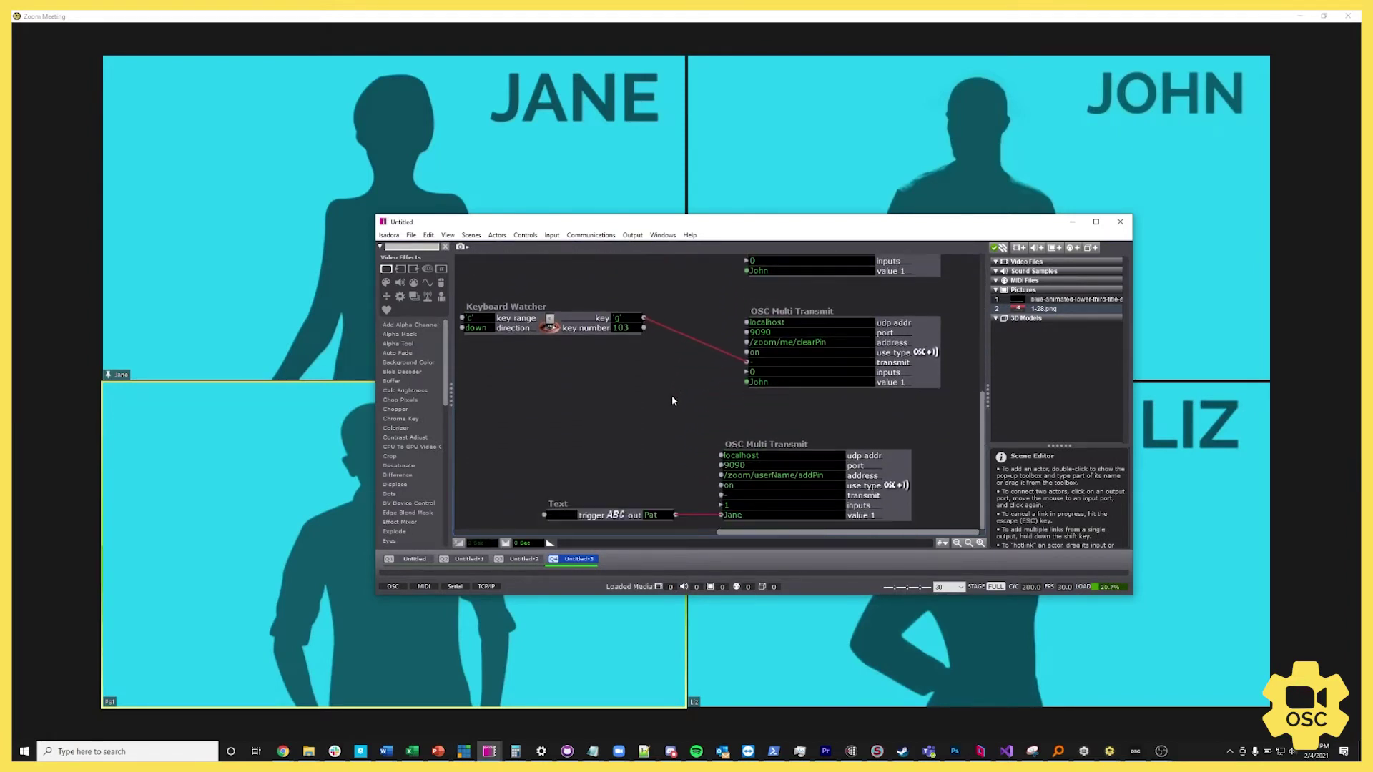
key(c)
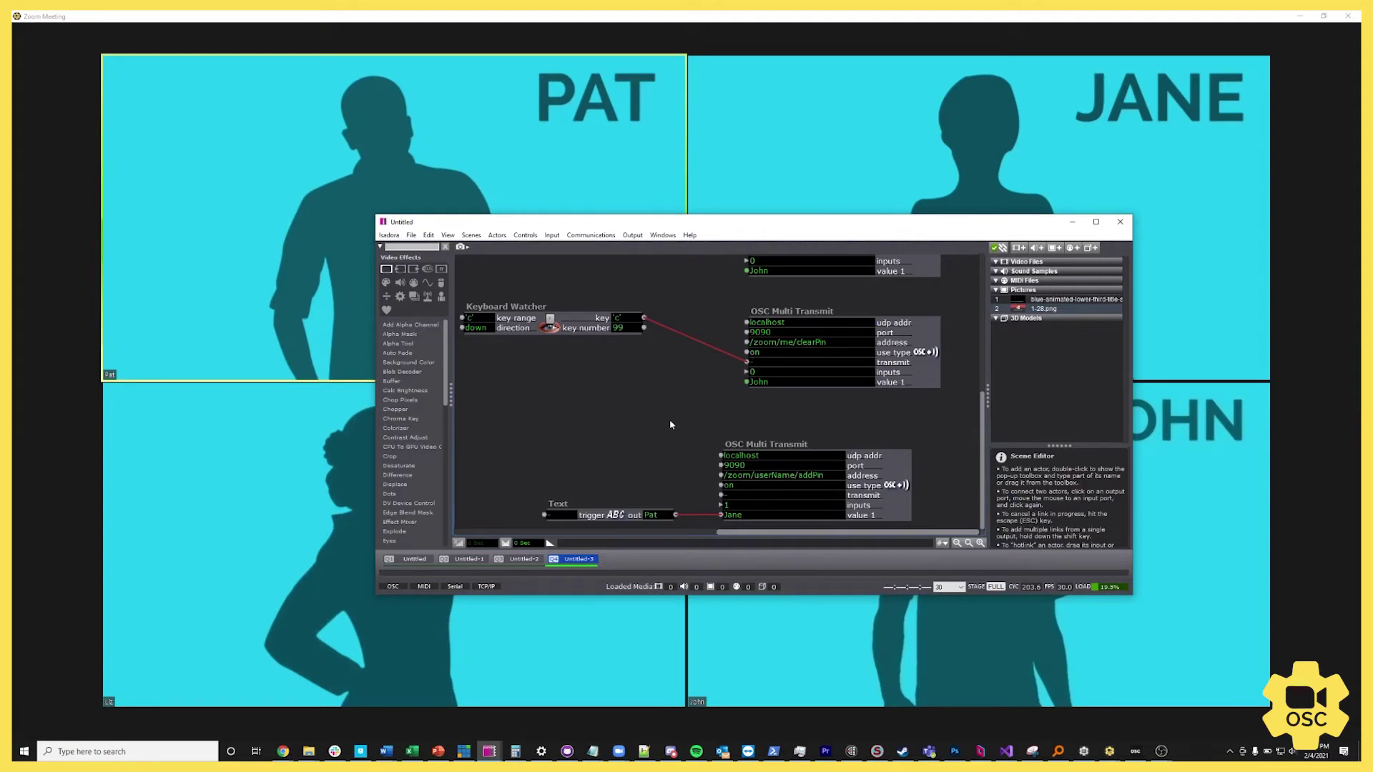
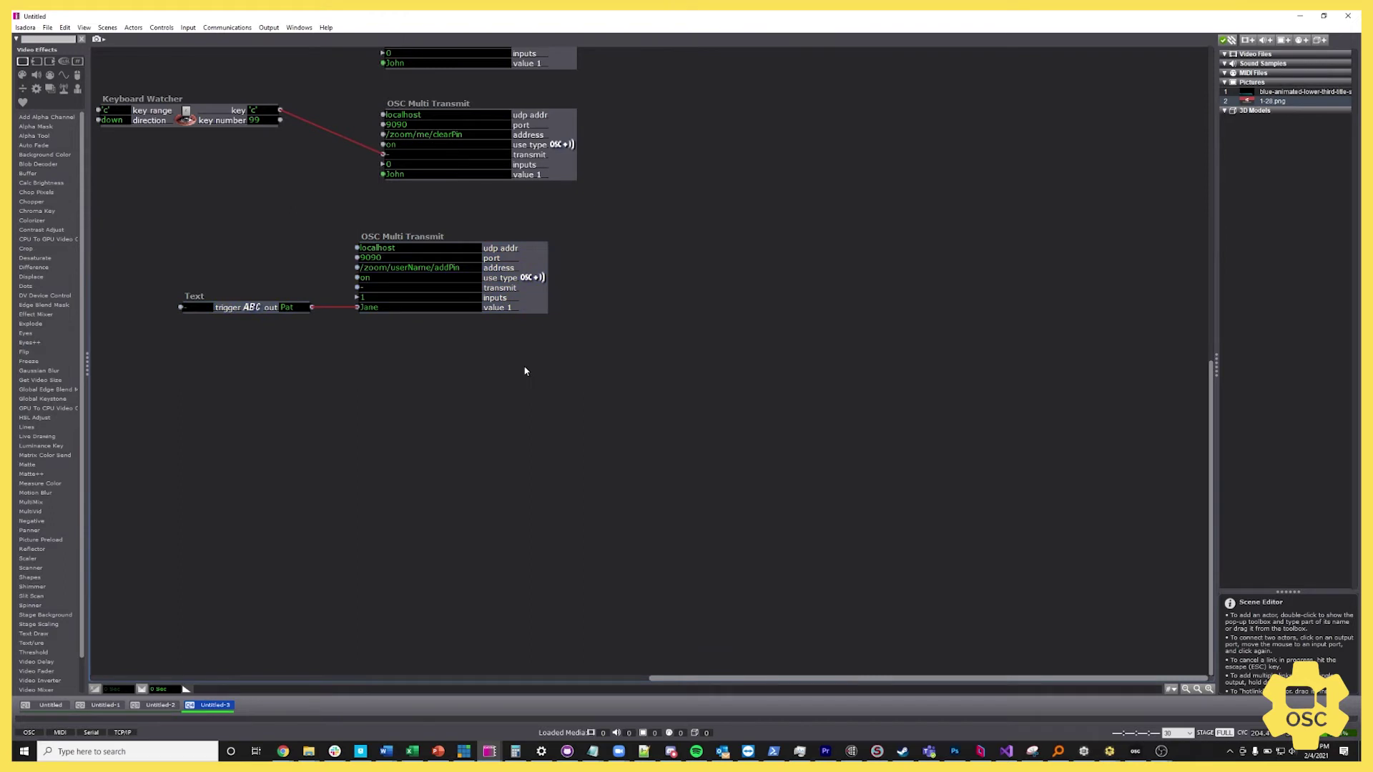
Examine the addPin transmitter's address, particularly its userName part, without changing it.
drag(525, 371, 220, 246)
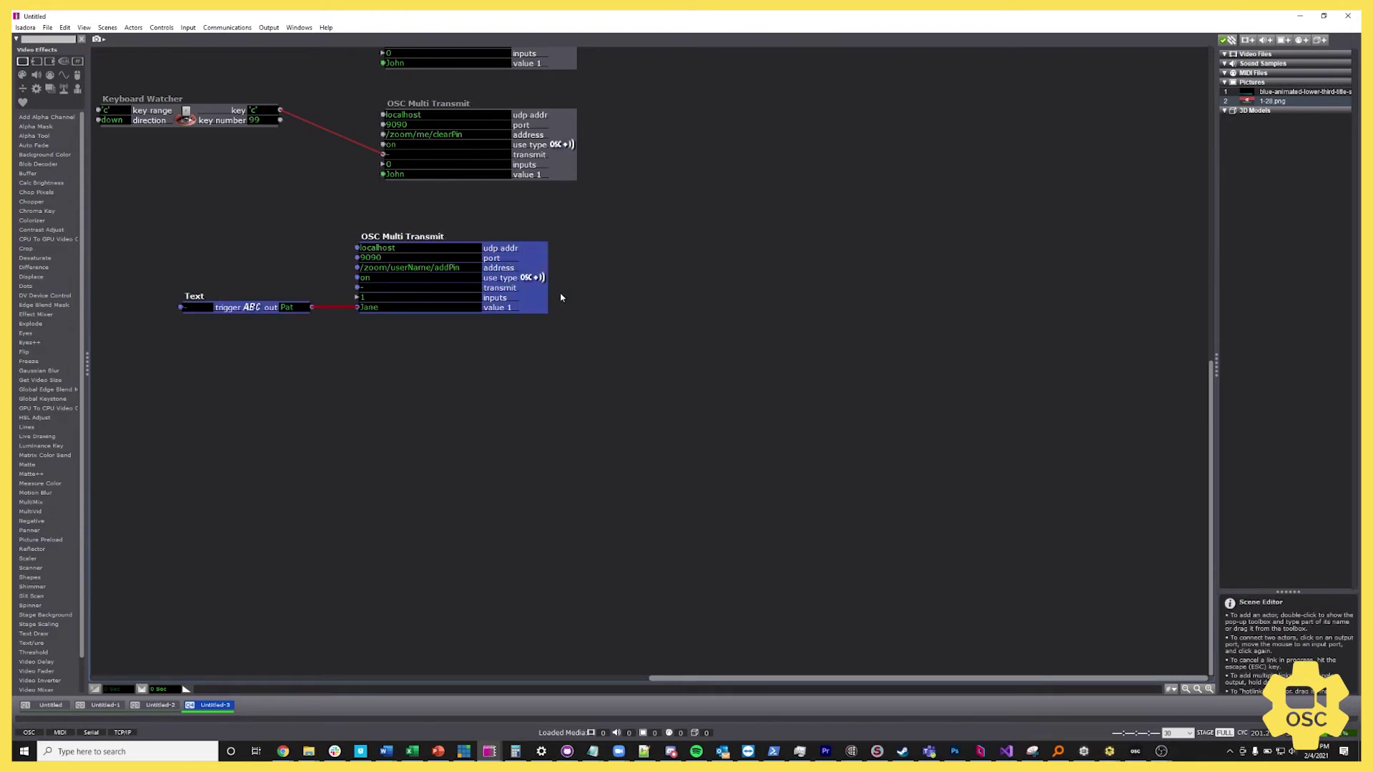
click(535, 423)
click(414, 268)
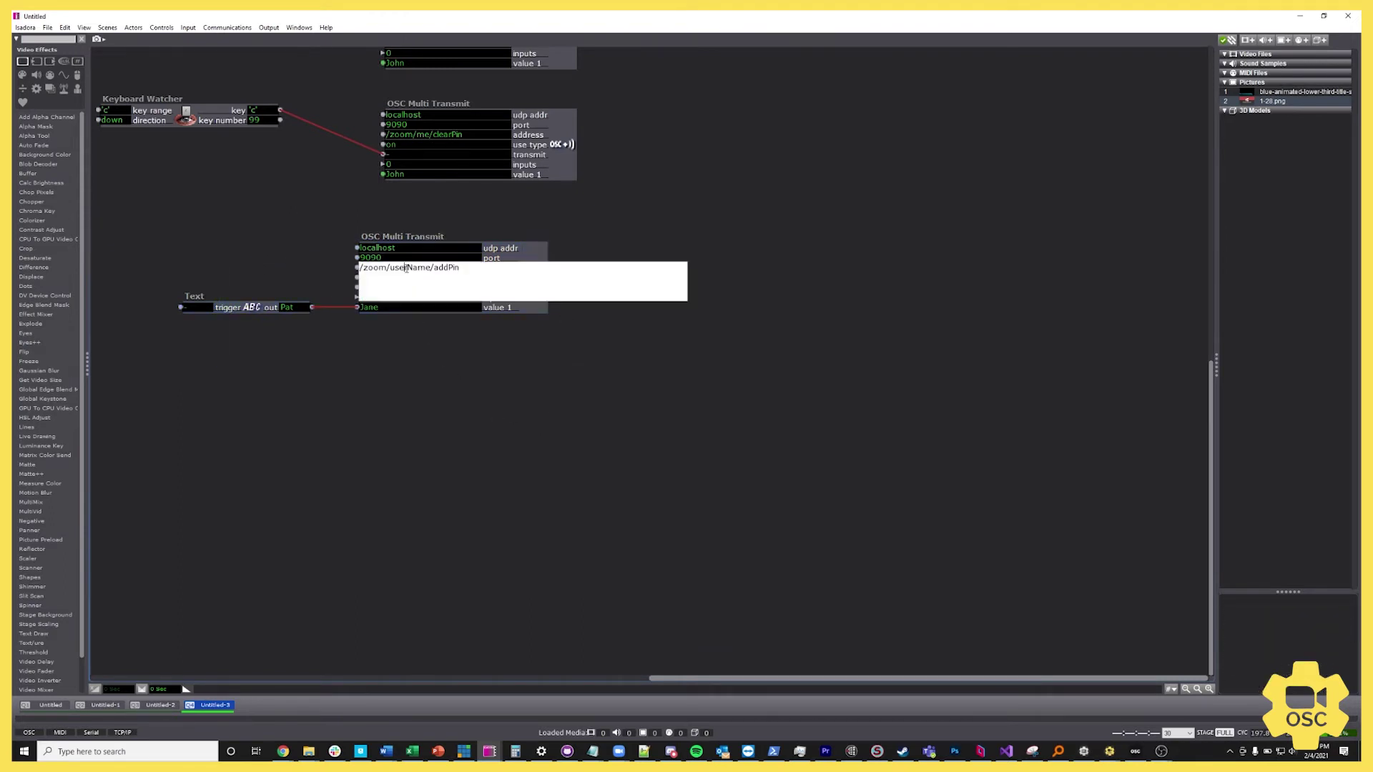
double_click(414, 268)
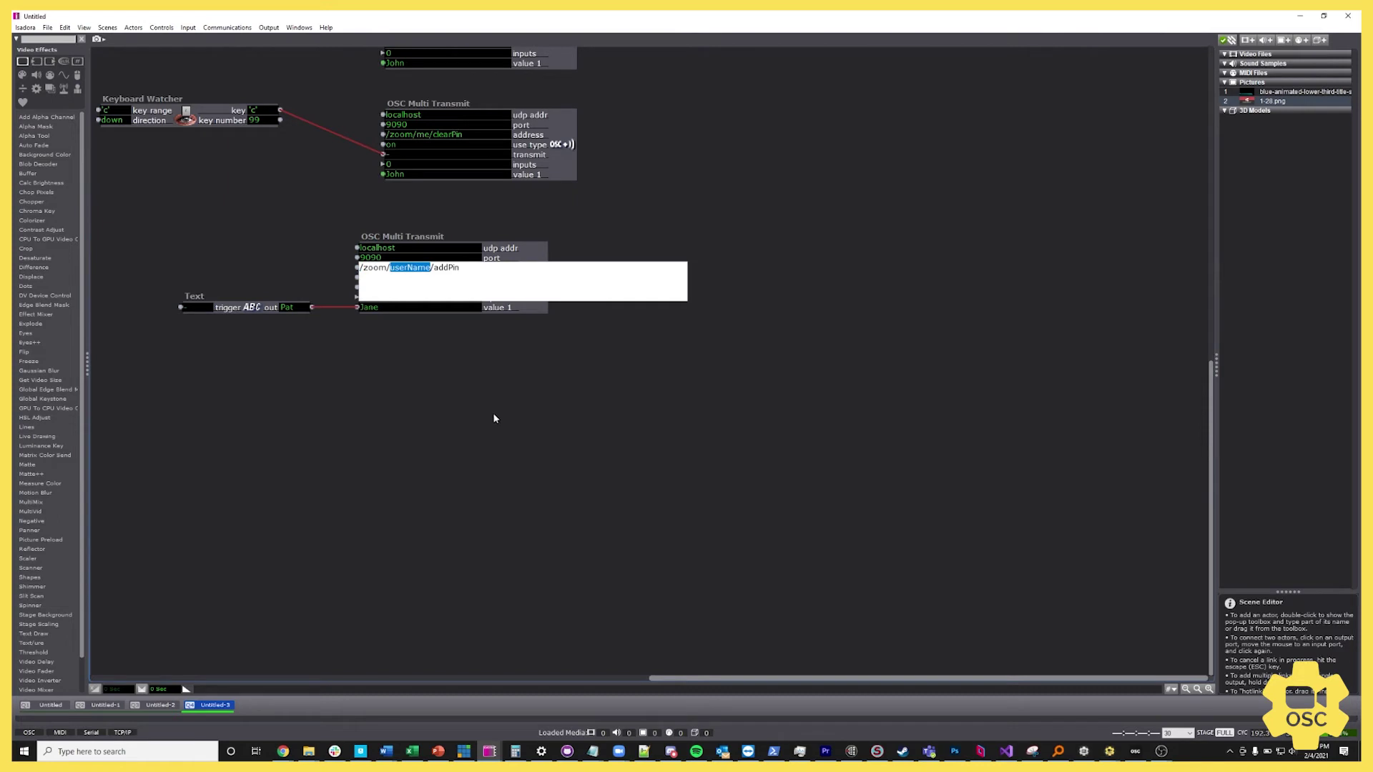
click(458, 415)
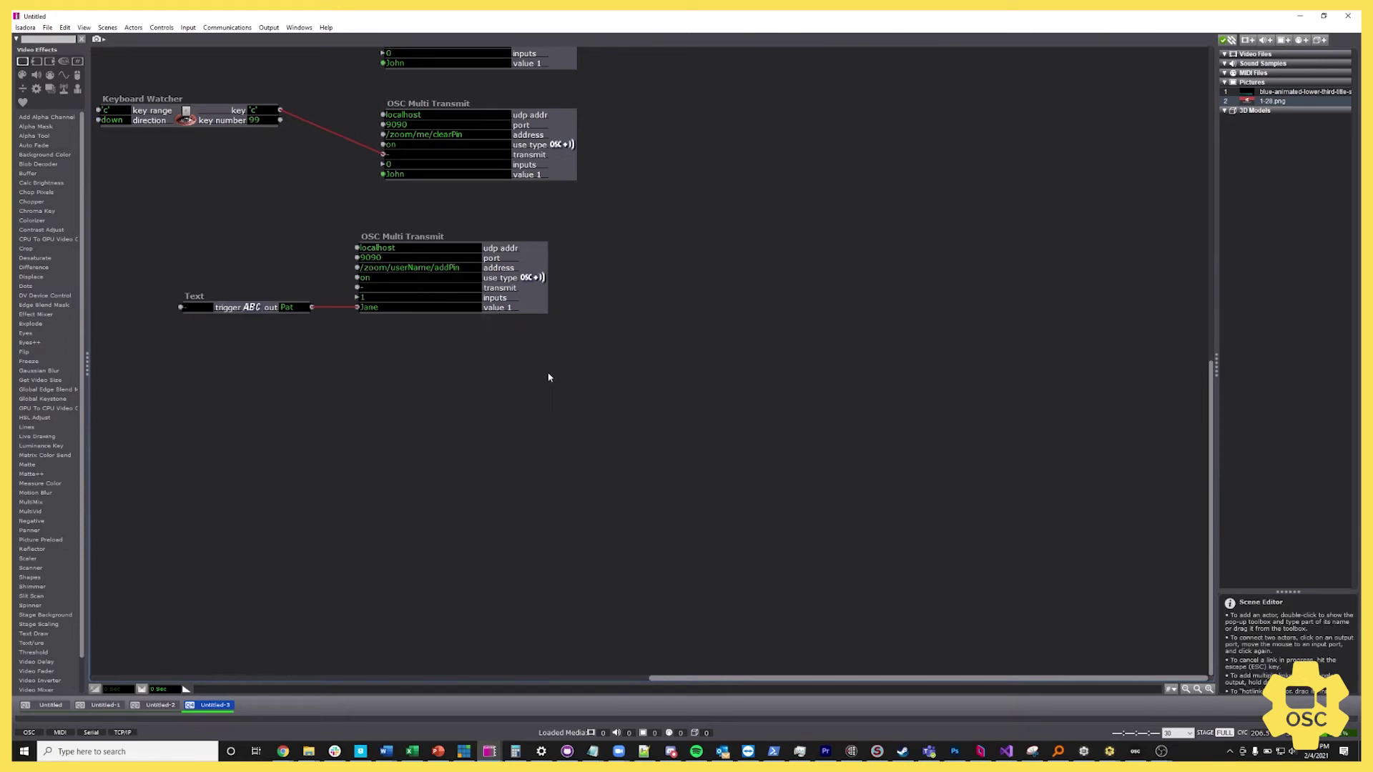
Move the three Keyboard Watchers closer to their transmitters for speaker view, gallery view and clearPin.
scroll(454, 382, up, 5)
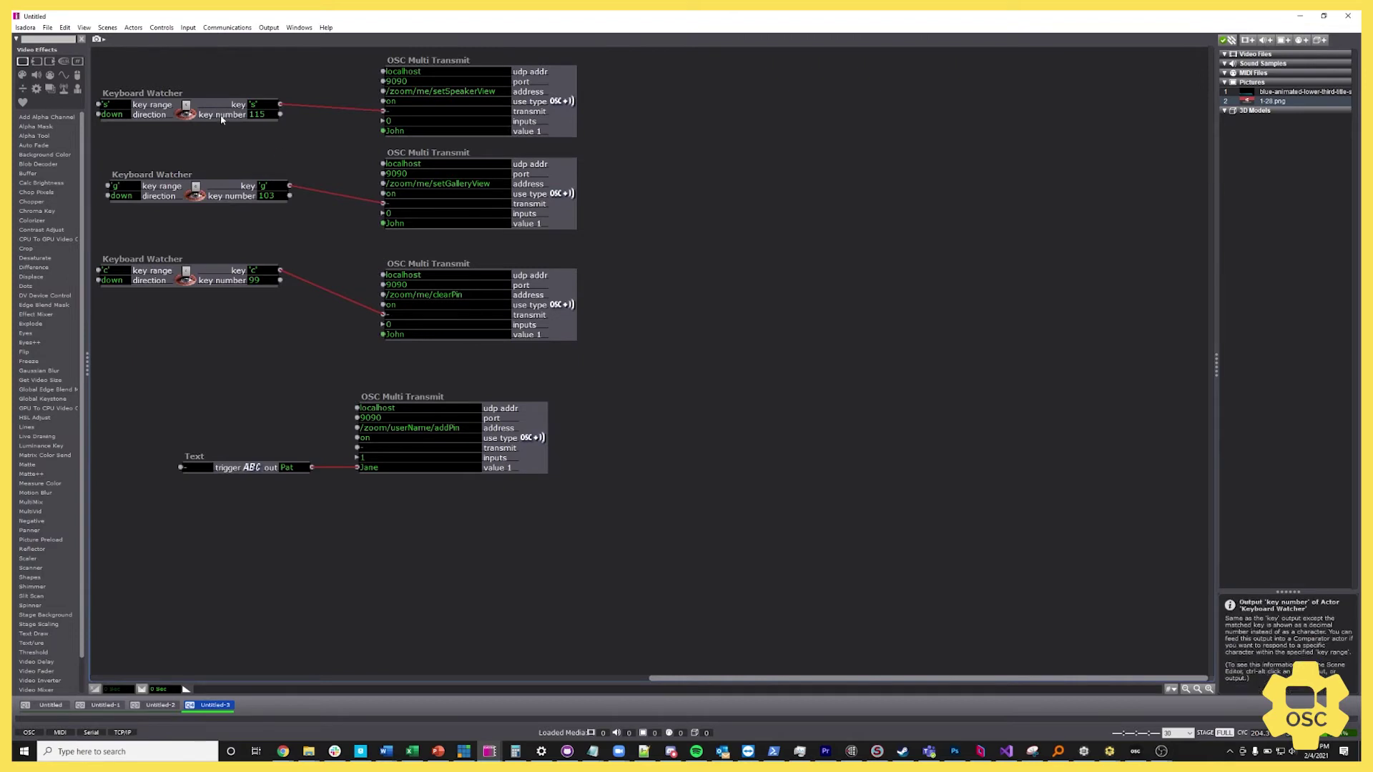
drag(216, 107, 248, 104)
drag(239, 198, 262, 195)
drag(230, 272, 252, 283)
click(512, 565)
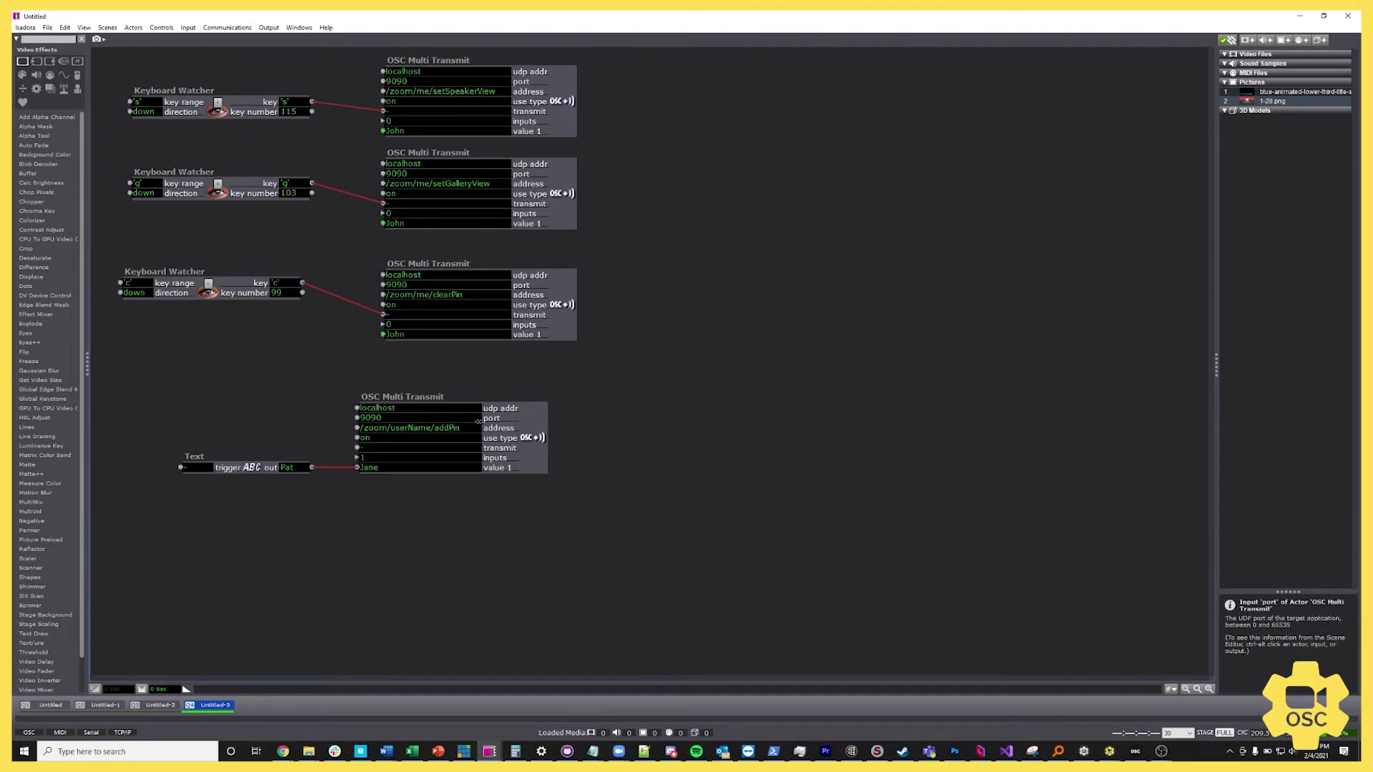
Widen the value column of the addPin transmitter.
click(500, 437)
click(500, 521)
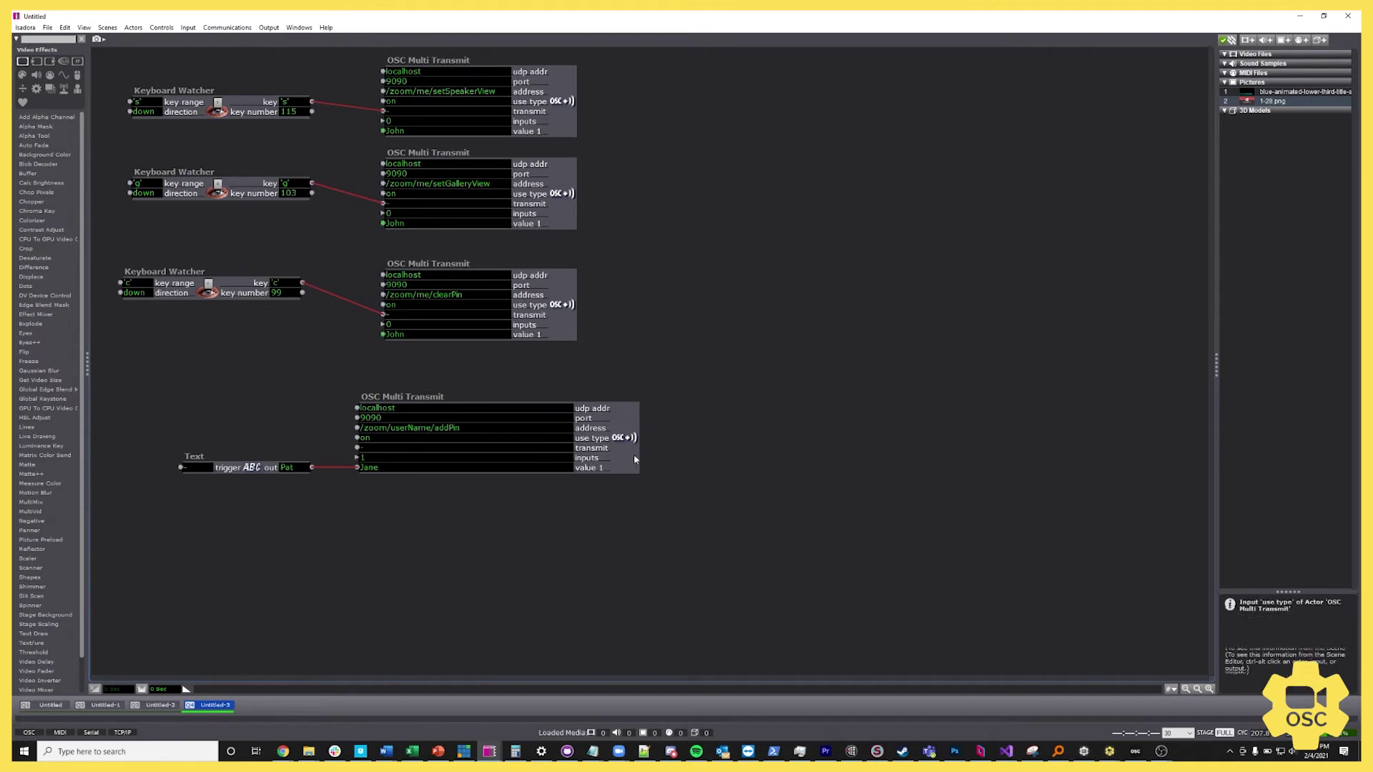
Set the addPin transmitter's address to /zoom/users/userName/addPin and its number of inputs to 2.
double_click(421, 428)
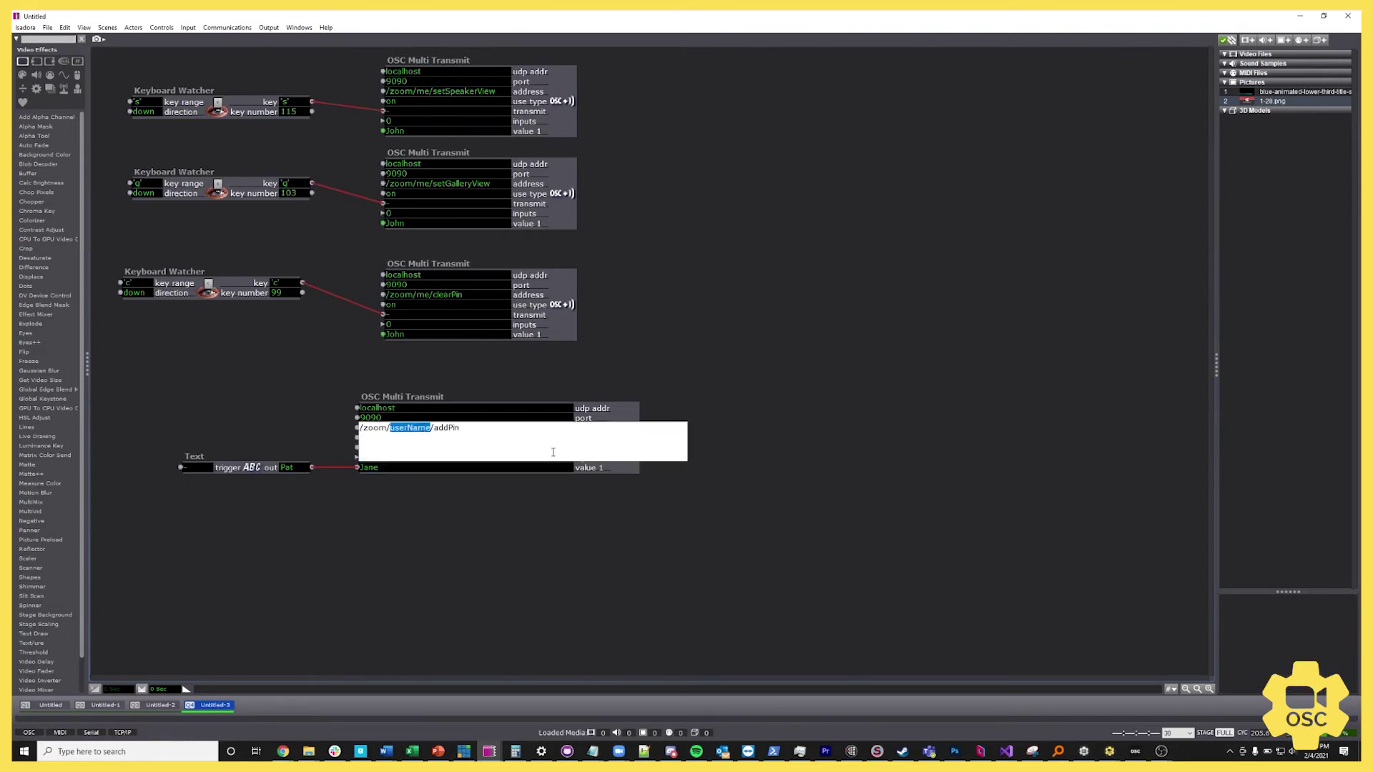
text(users/userName)
key(Return)
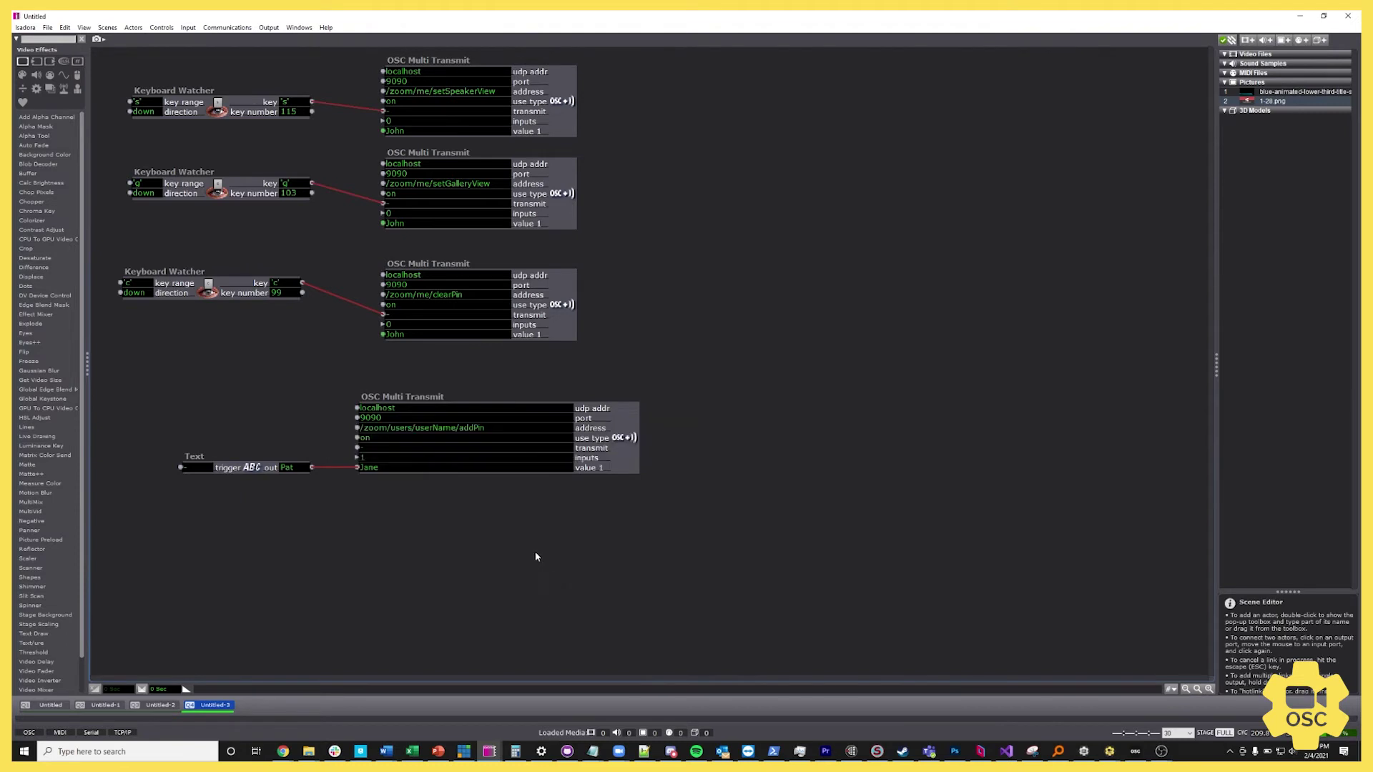
click(394, 461)
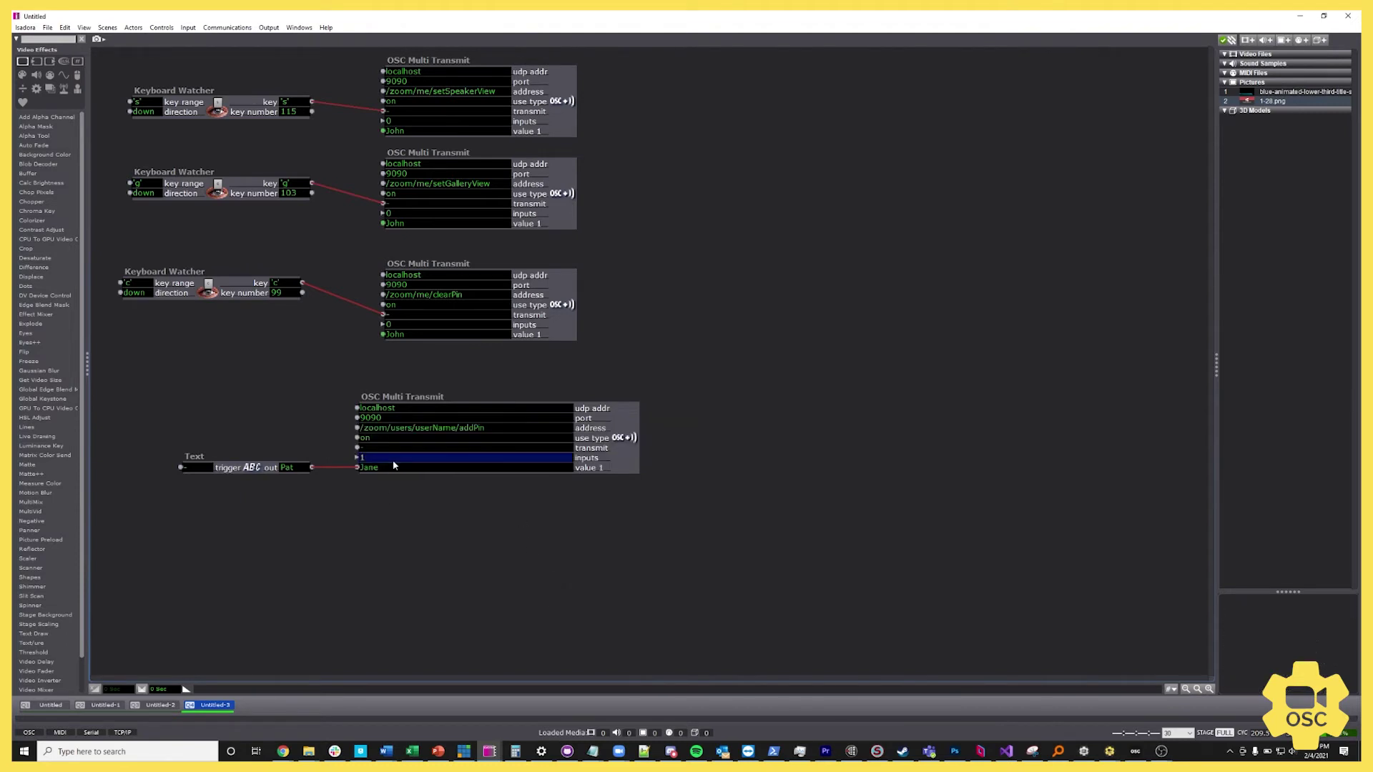
text(2)
key(Return)
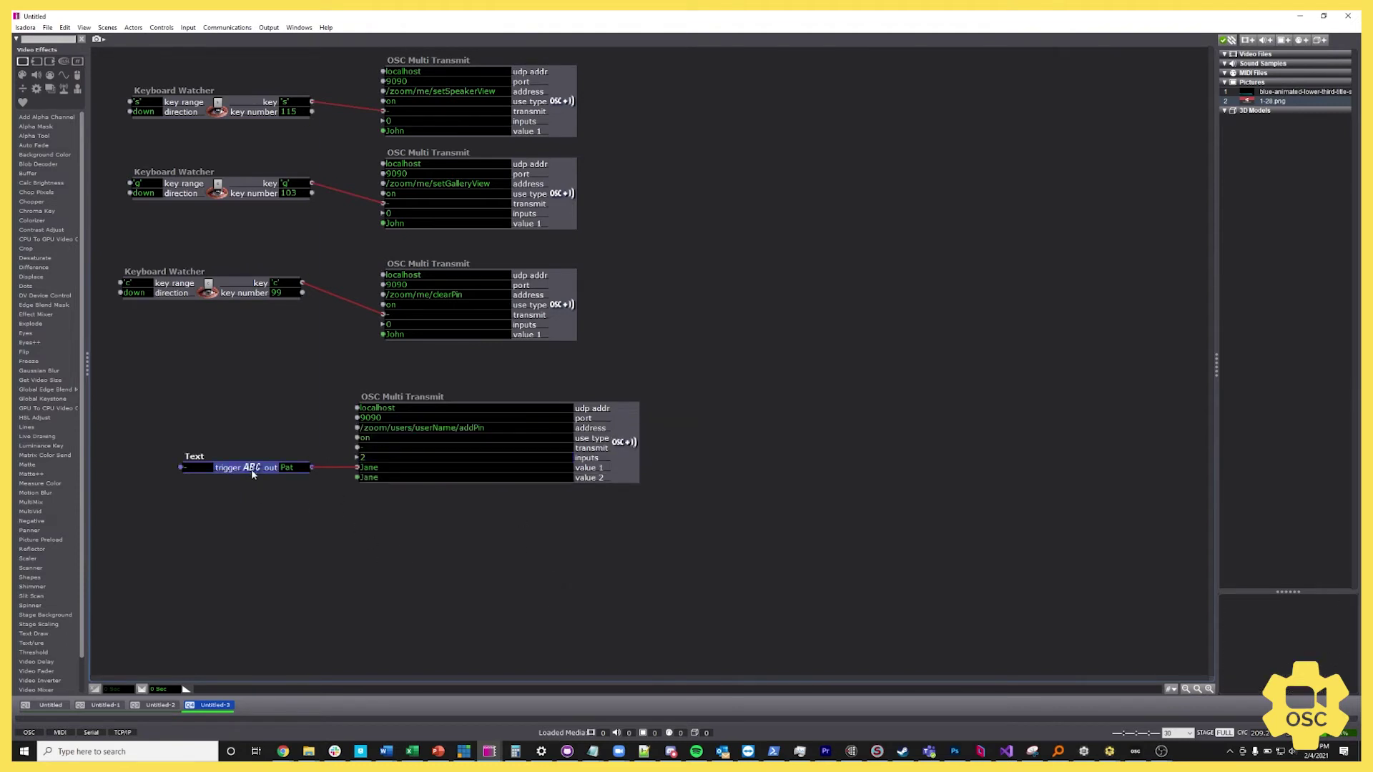
Duplicate the Text actor, place the copy just below it and connect its output to the addPin transmitter's value 2.
key(ctrl+d)
mouse_move(252, 482)
mouse_down()
mouse_move(251, 496)
mouse_move(232, 494)
mouse_up()
click(302, 493)
click(358, 479)
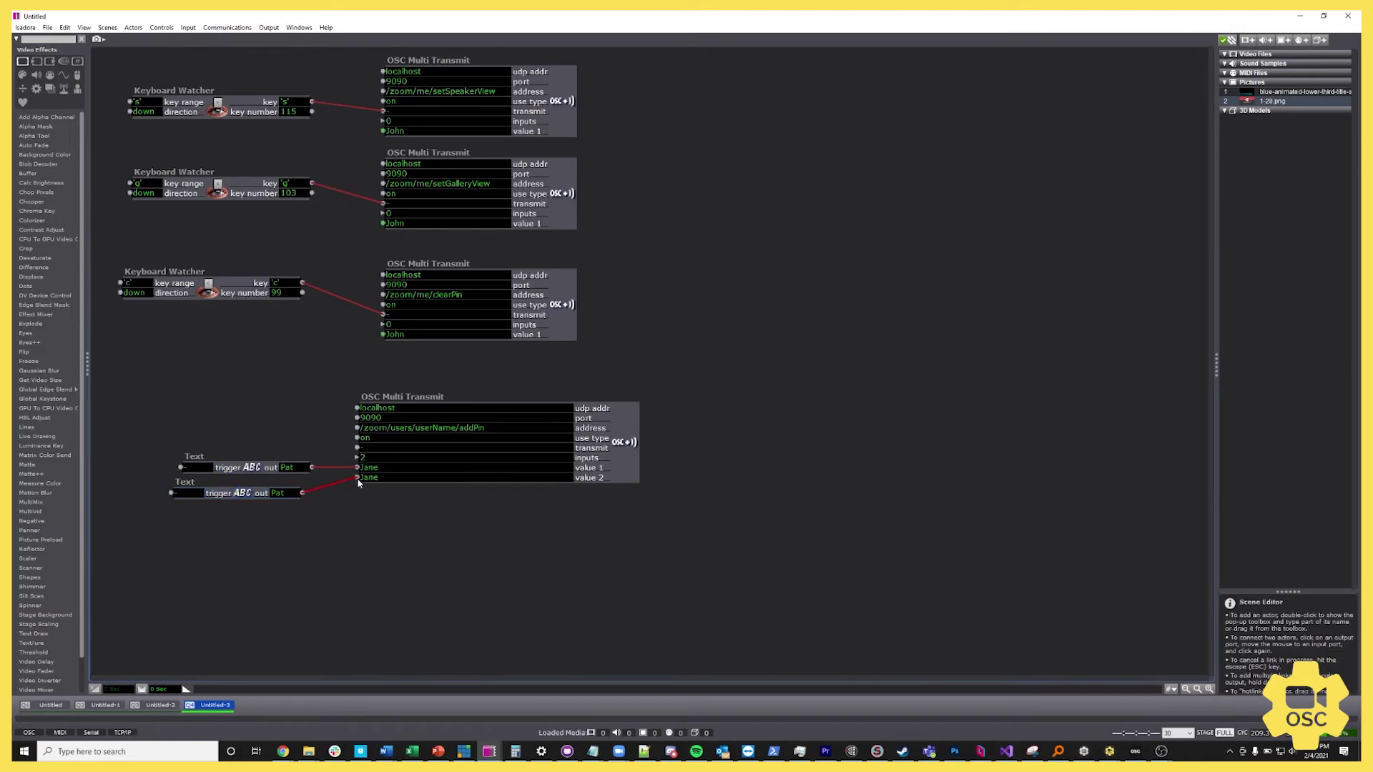
Set the two Text actors feeding the addPin transmitter to the names of two different participants.
click(265, 469)
double_click(265, 469)
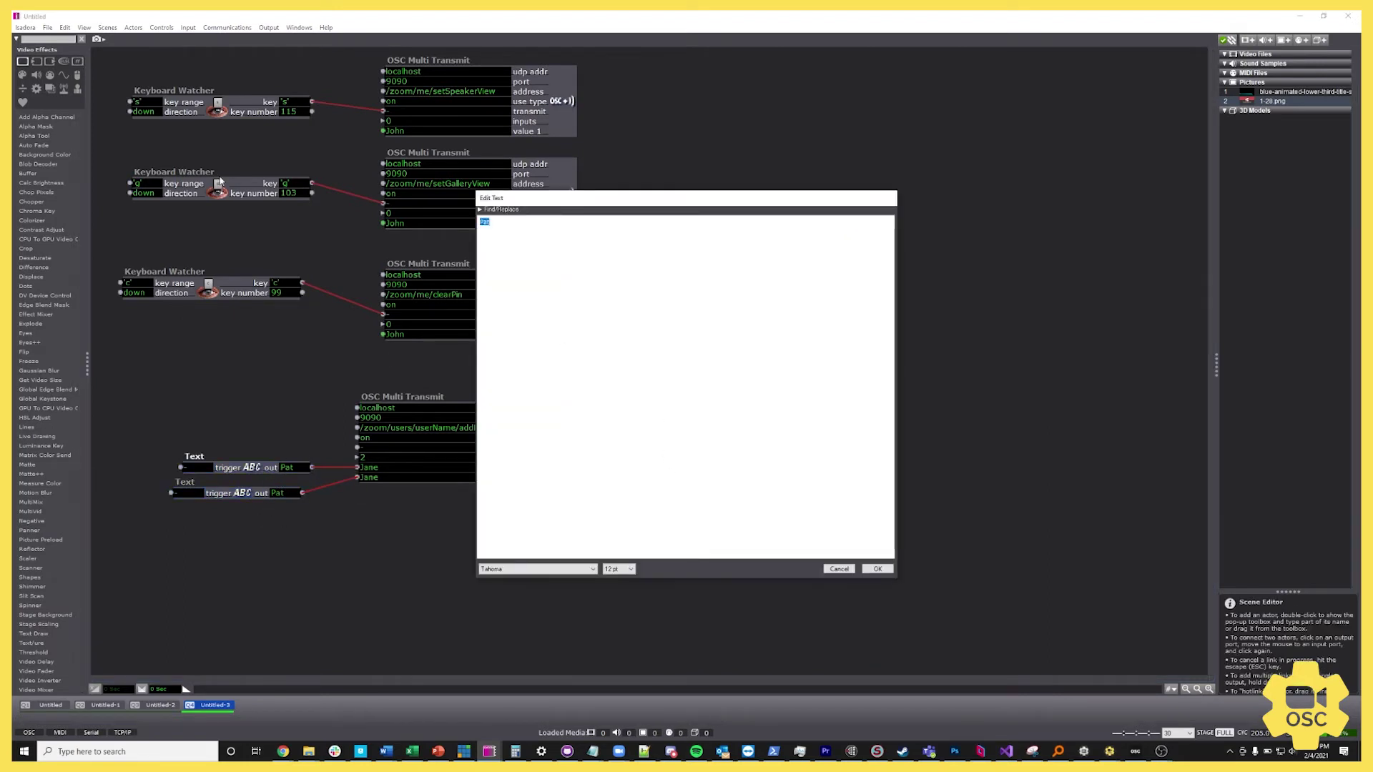
text(Jane)
key(Return)
click(877, 569)
click(271, 495)
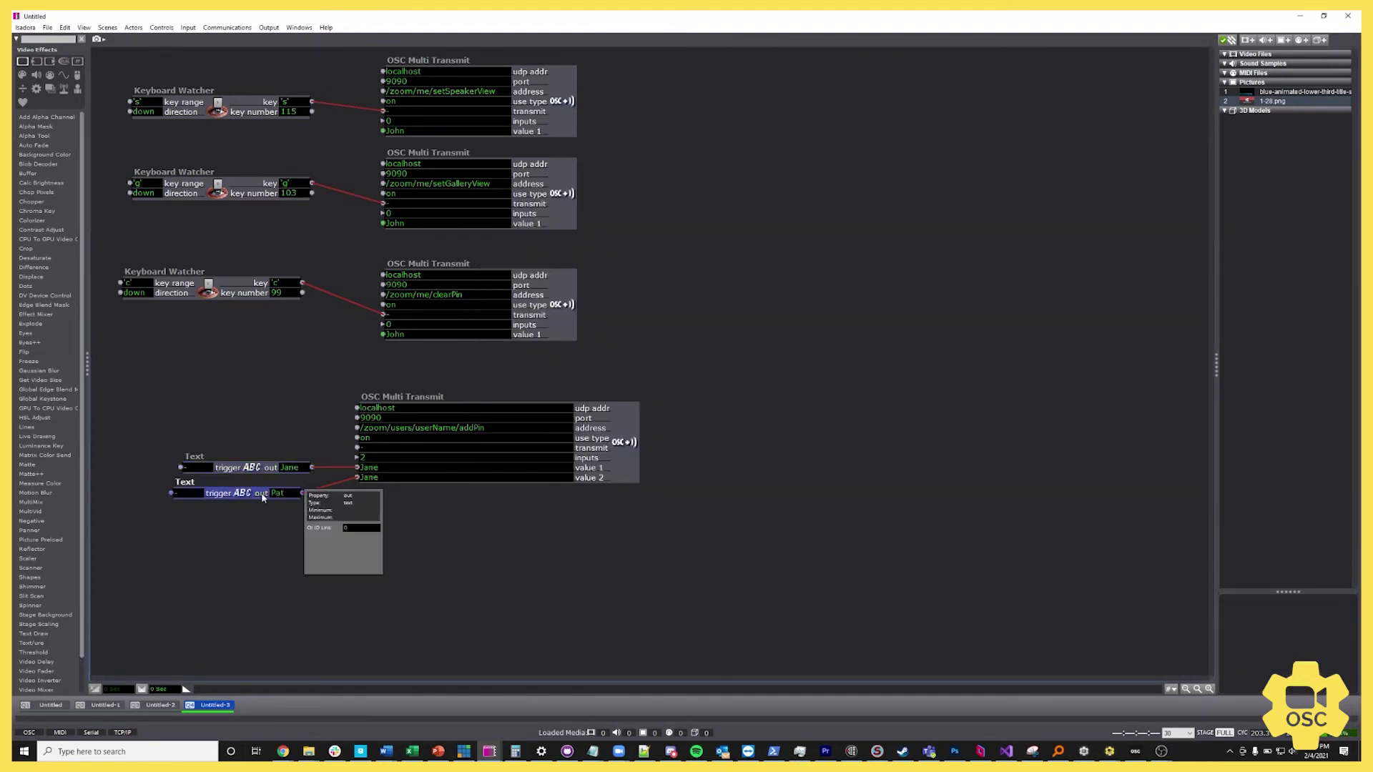
double_click(263, 495)
drag(507, 228, 248, 195)
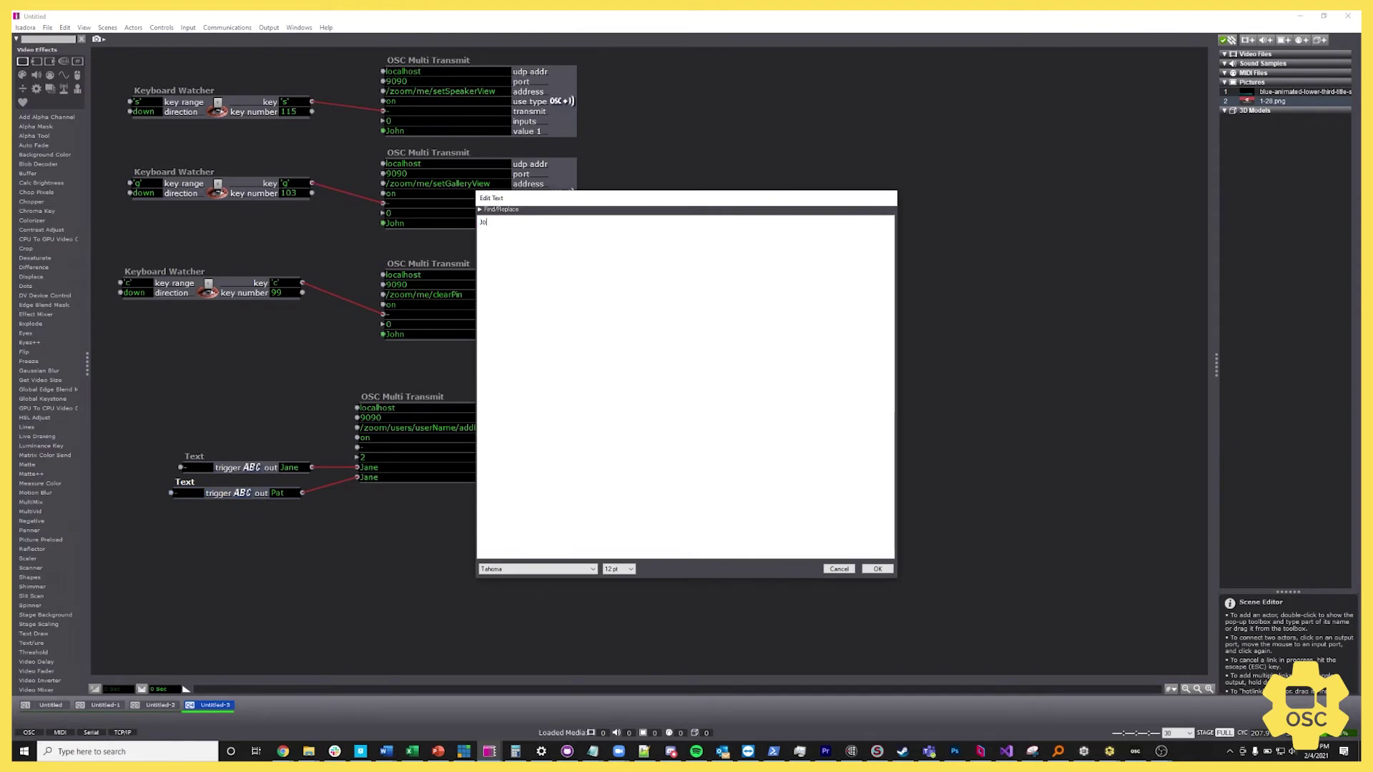
click(878, 569)
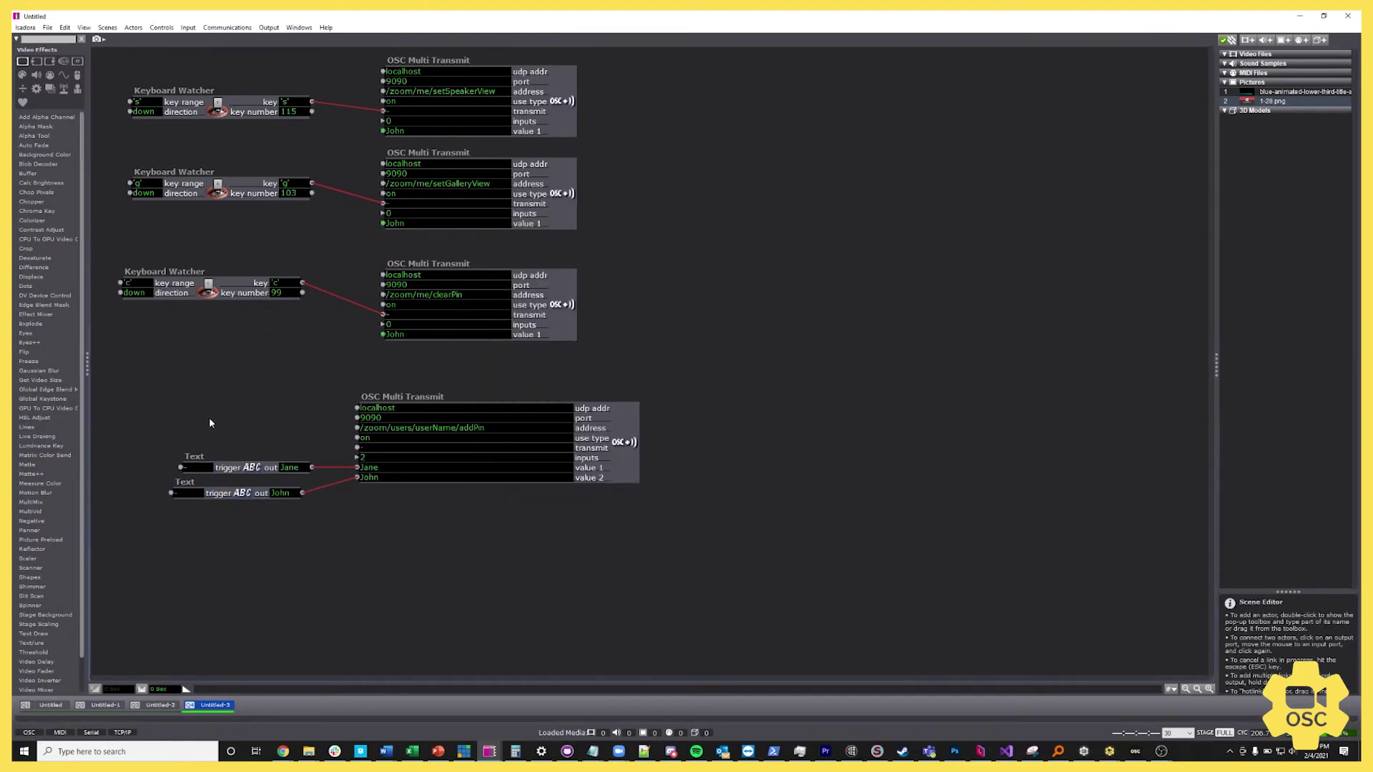
Copy the 'c' Keyboard Watcher beside the addPin transmitter, set its key range to 'j' and link its key output to transmit.
double_click(211, 398)
click(201, 299)
key(ctrl+c)
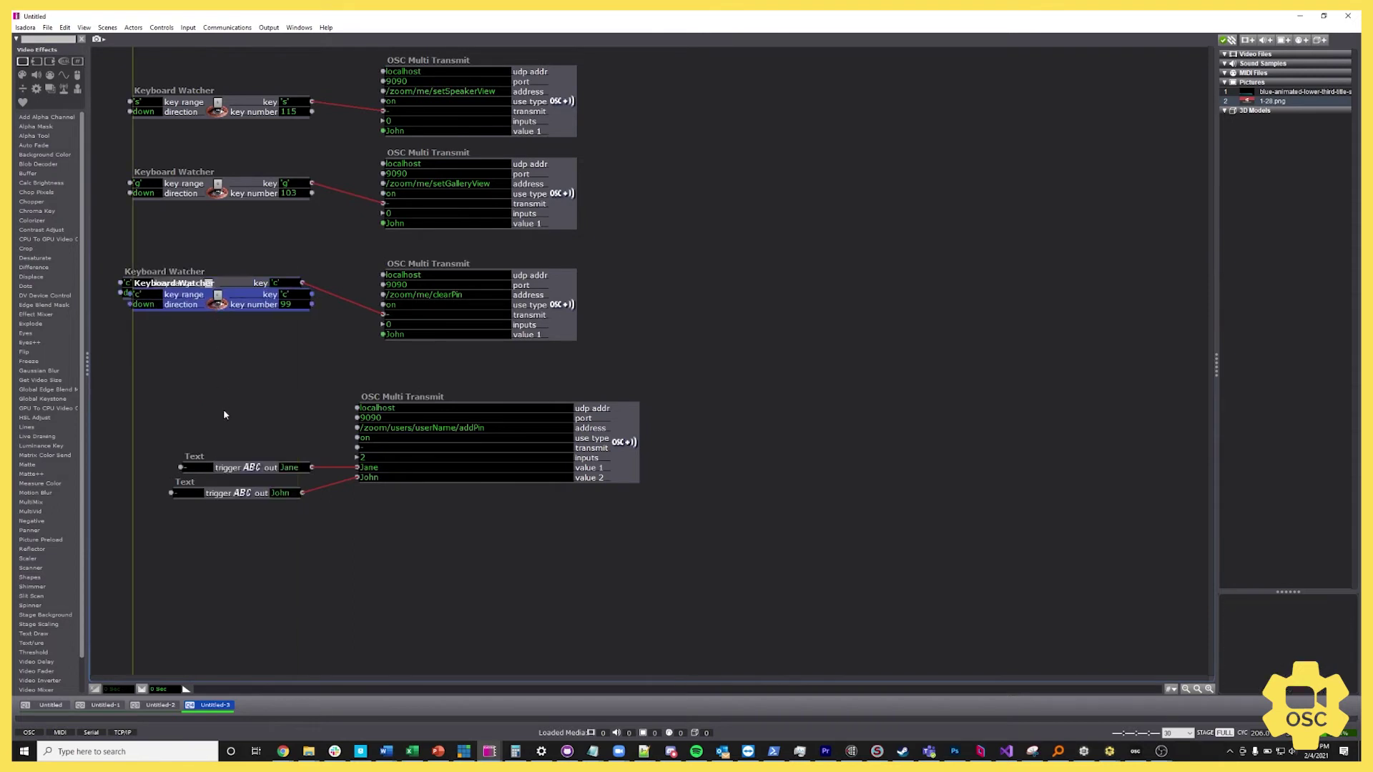
key(ctrl+v)
text(')
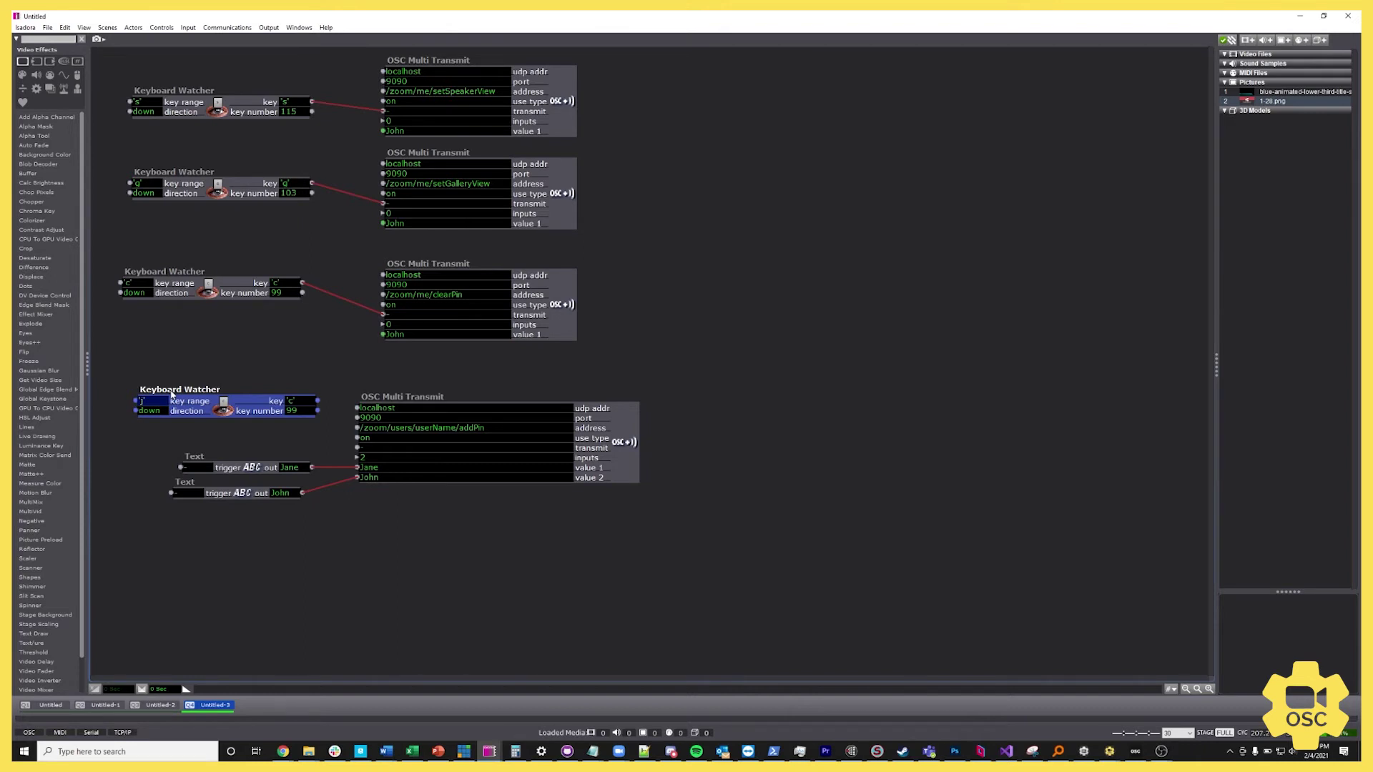
click(318, 410)
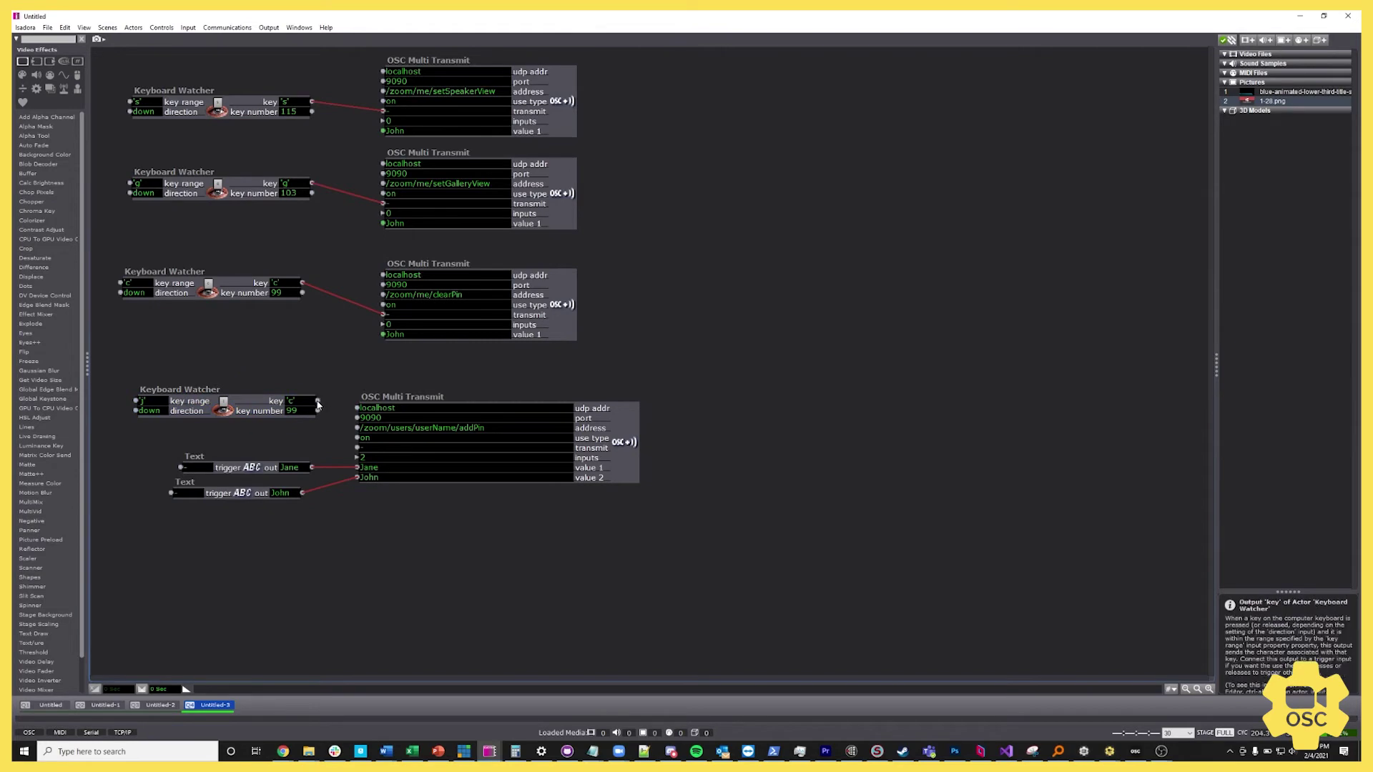
click(357, 448)
Restore the Isadora window over the Zoom meeting and pin both named participants with the 'j' trigger.
drag(599, 16, 799, 285)
scroll(713, 507, down, 5)
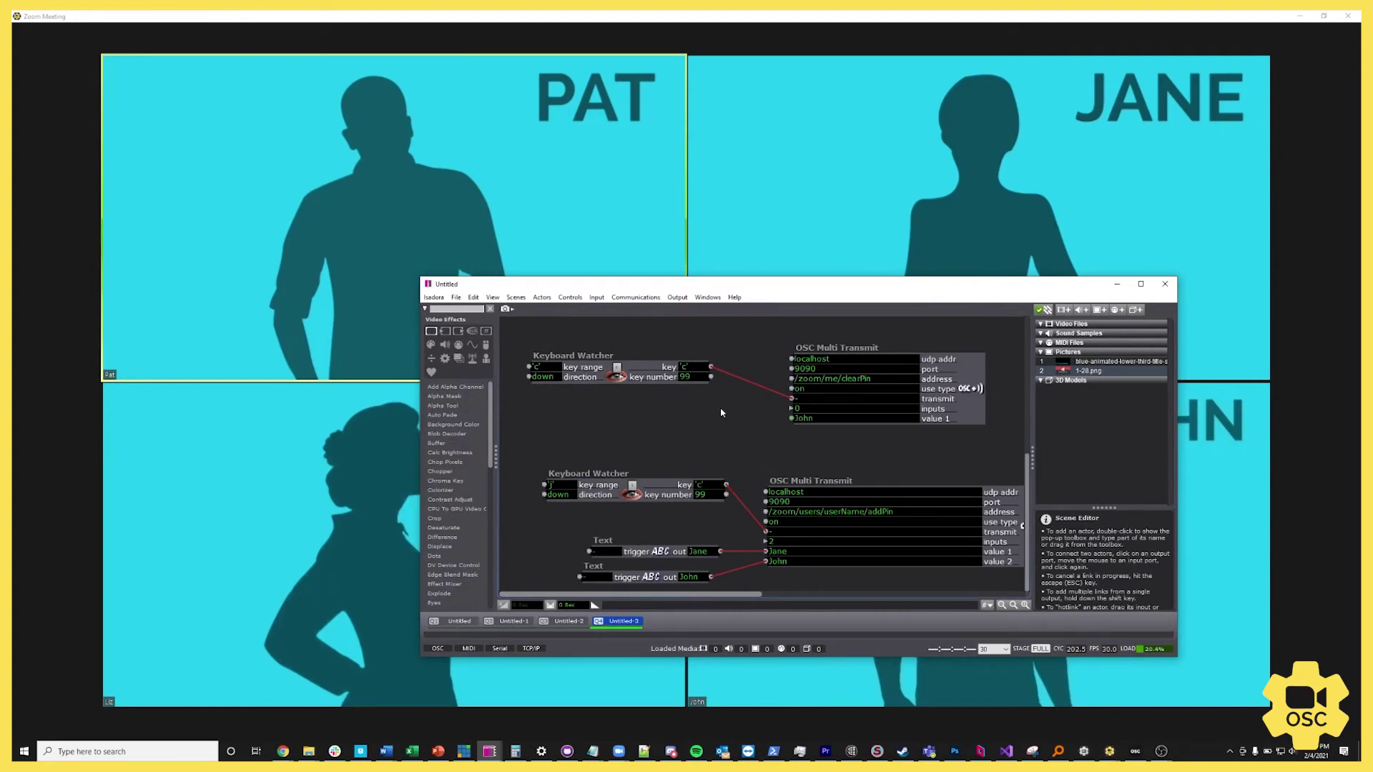
key(j)
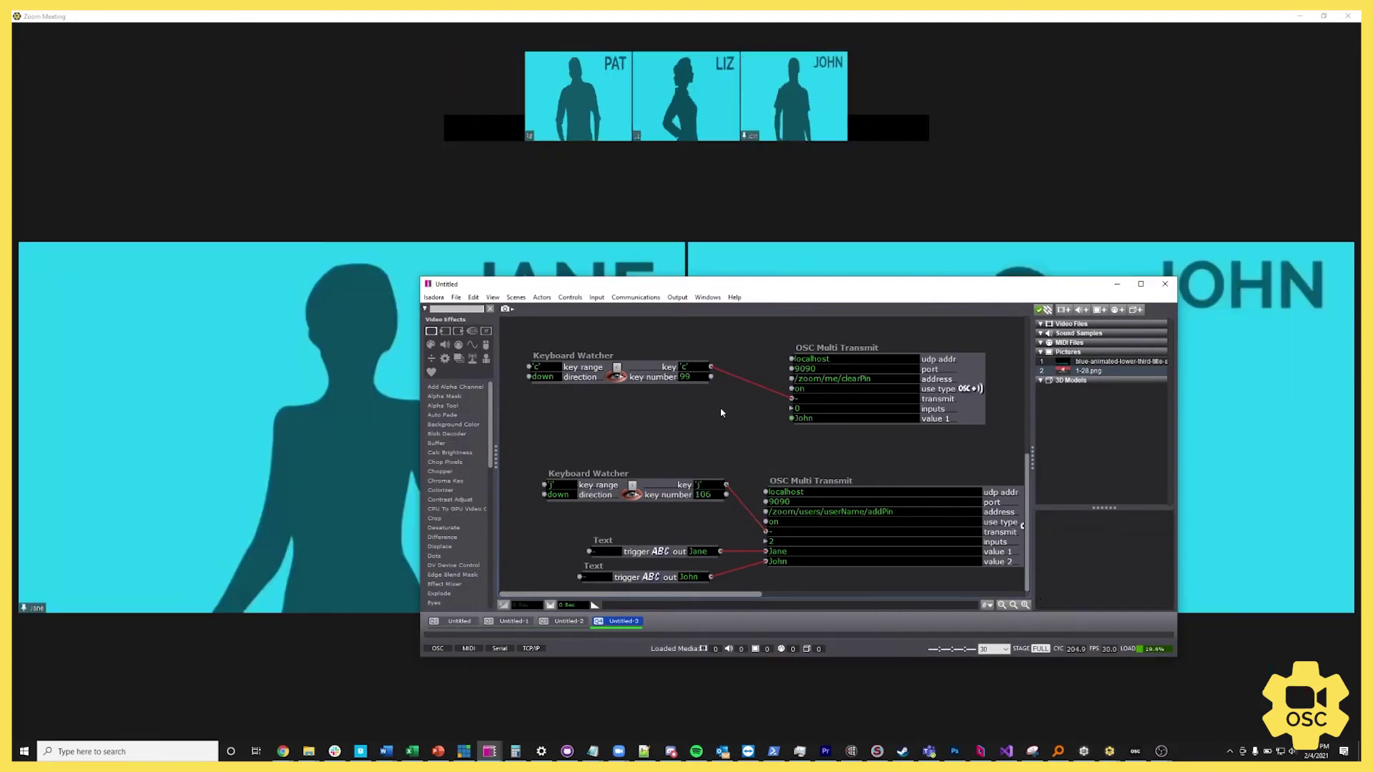
drag(701, 291, 726, 262)
Examine the users part of the addPin transmitter's address without changing it.
mouse_move(820, 501)
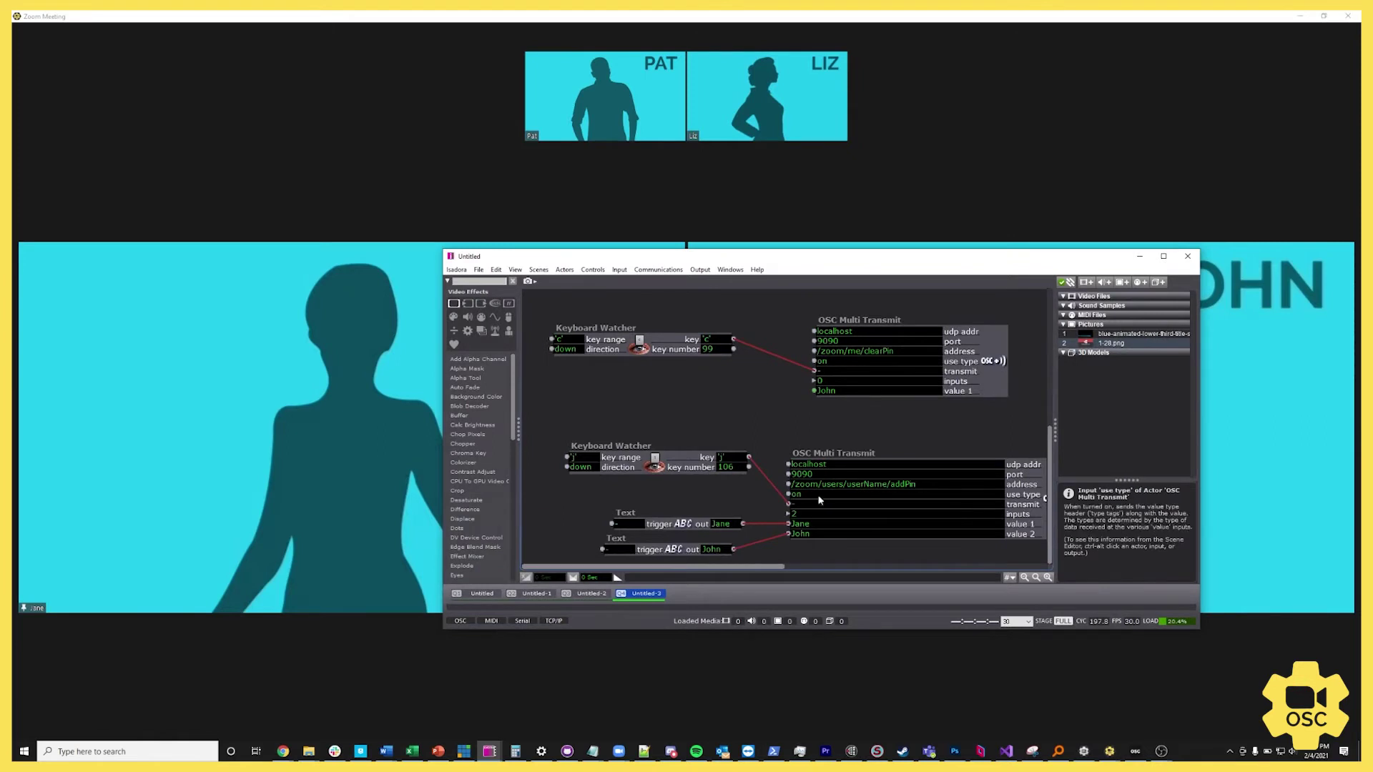
click(829, 486)
double_click(833, 486)
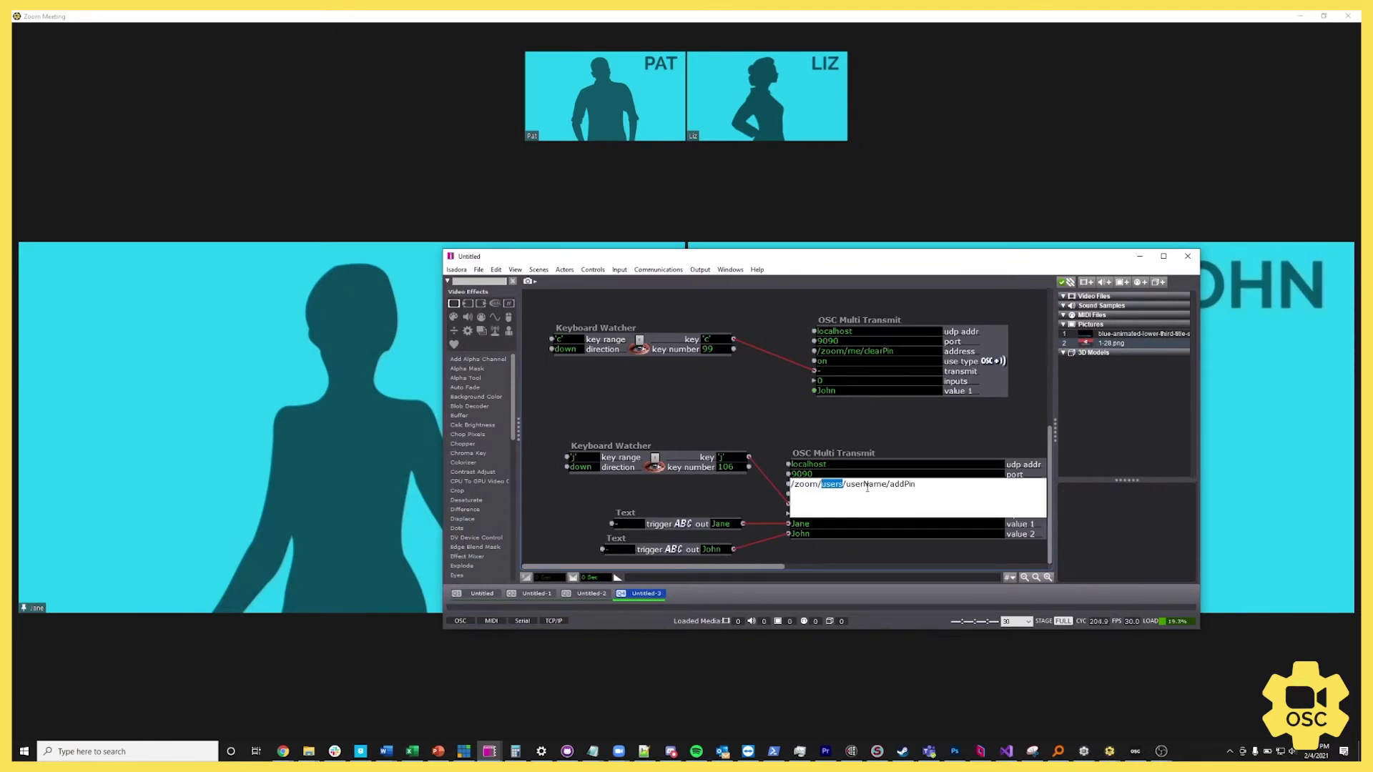
click(908, 487)
click(801, 427)
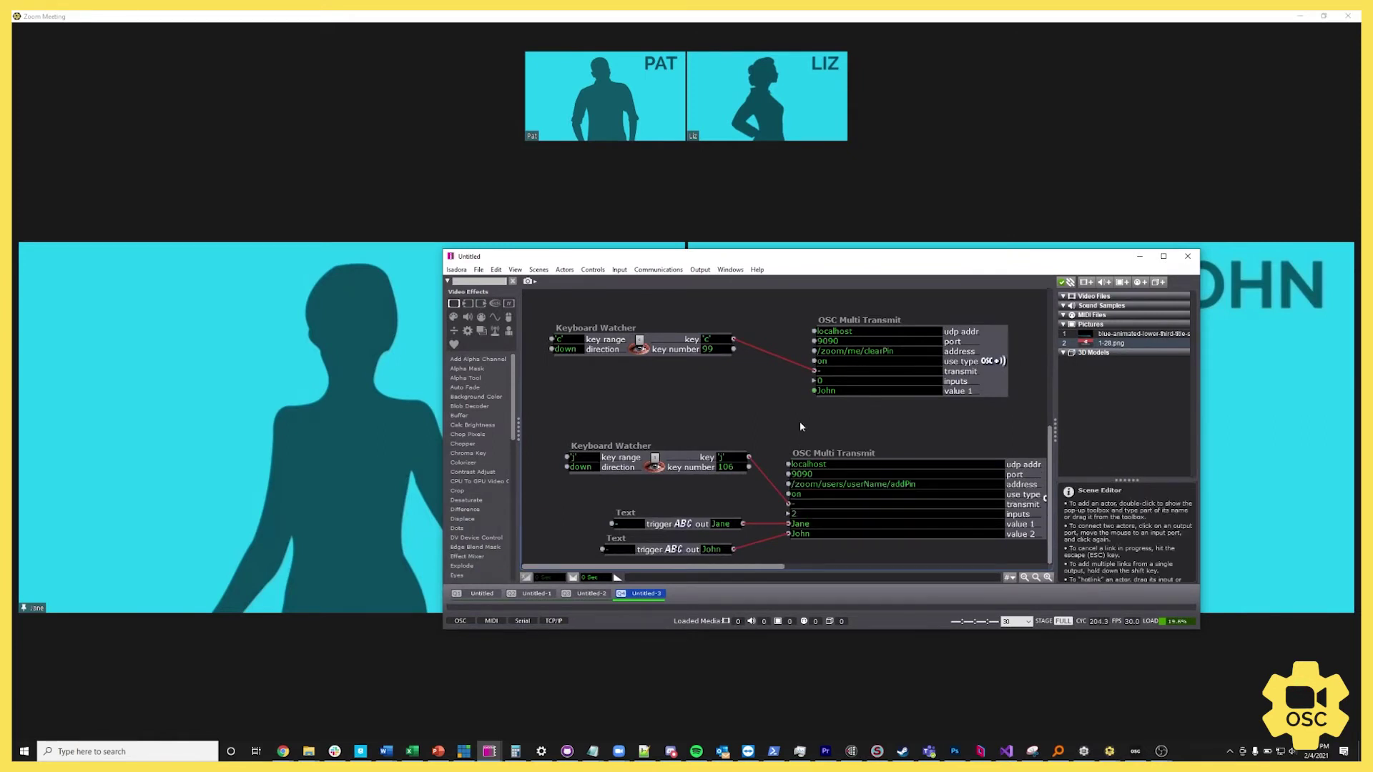
Maximize the Isadora window and move the addPin and clearPin transmitters farther away from the actors feeding them.
scroll(782, 420, up, 5)
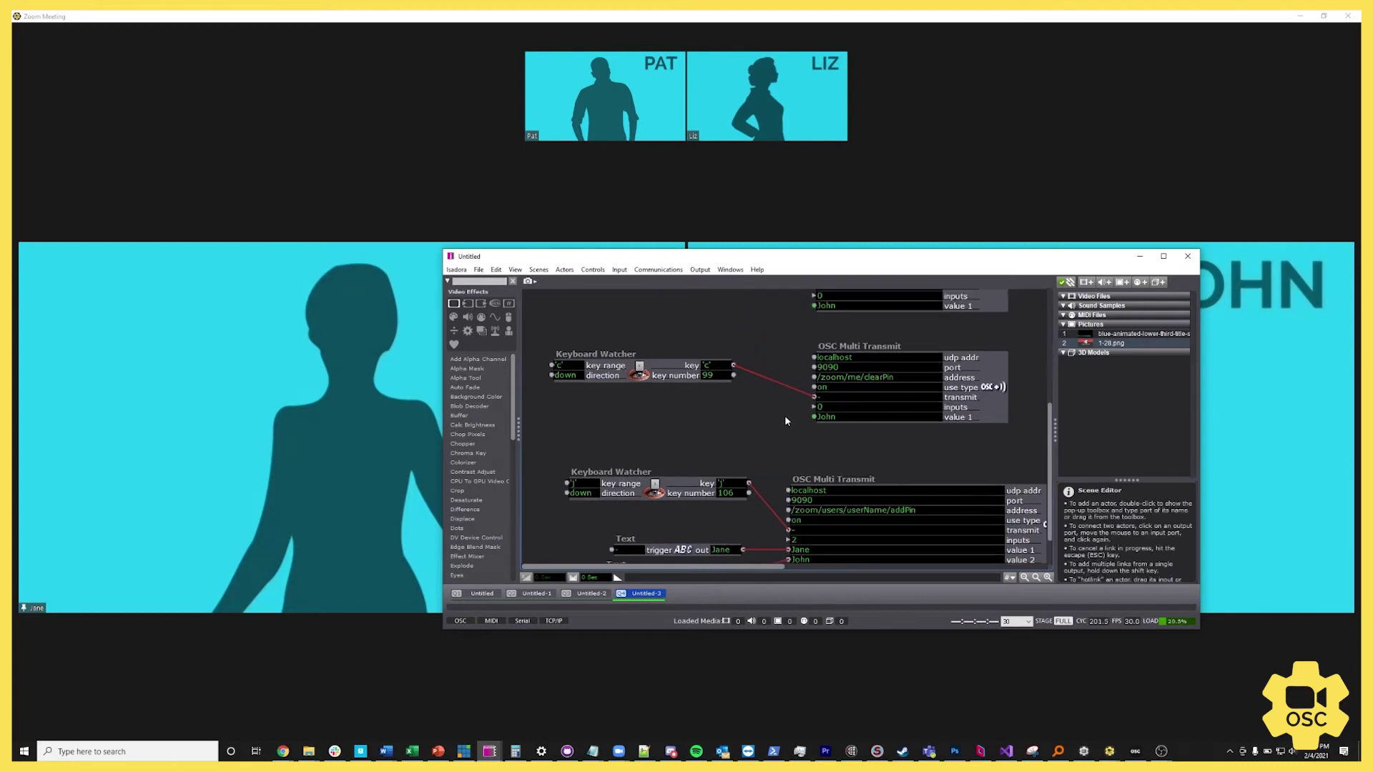
scroll(773, 462, up, 3)
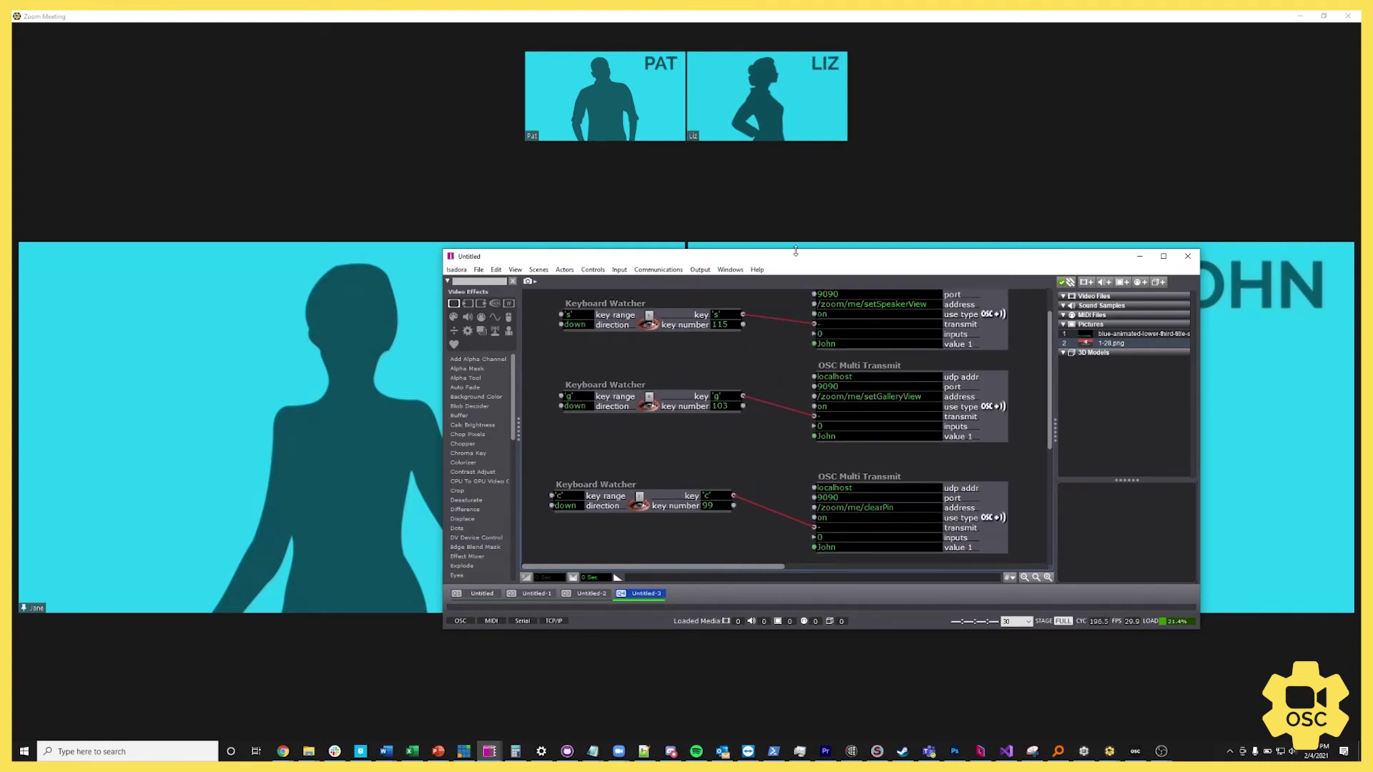
drag(783, 262, 697, 13)
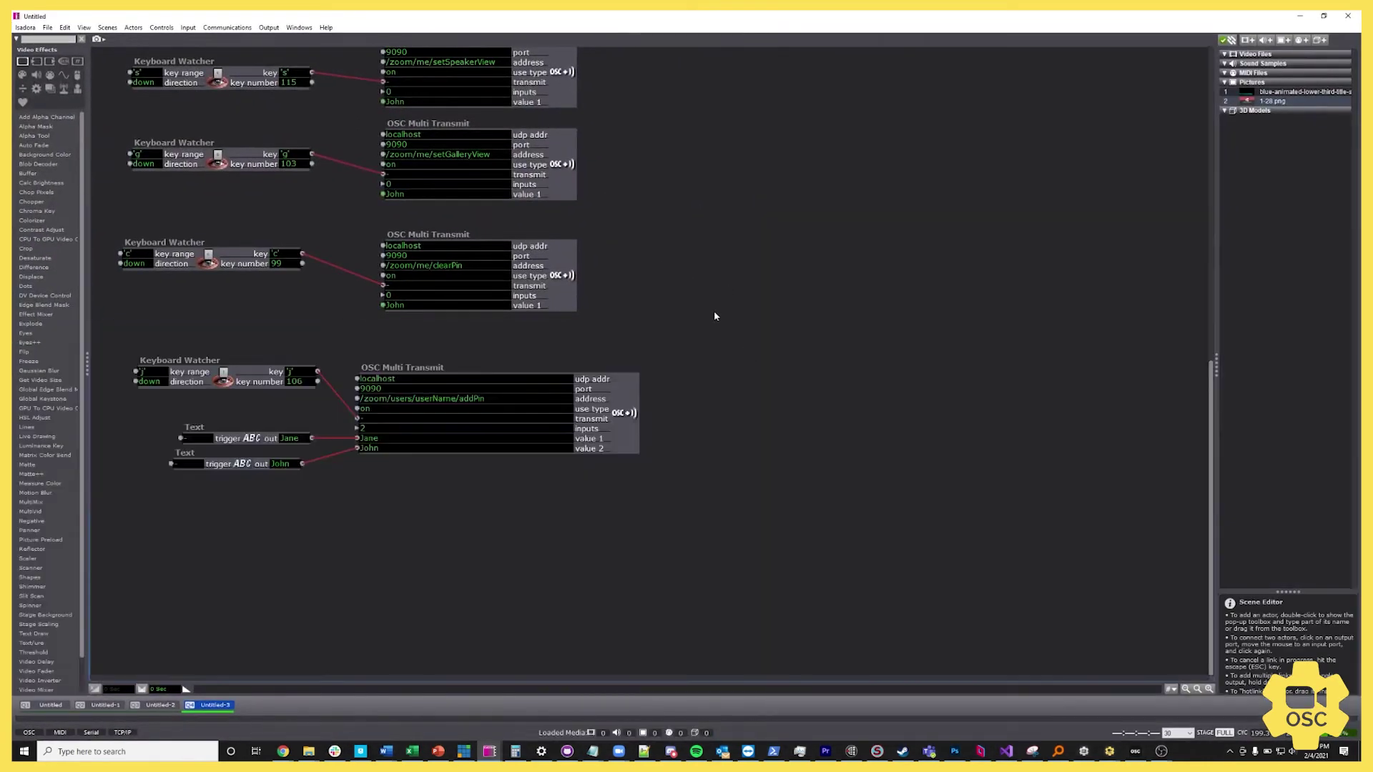
scroll(648, 533, up, 1)
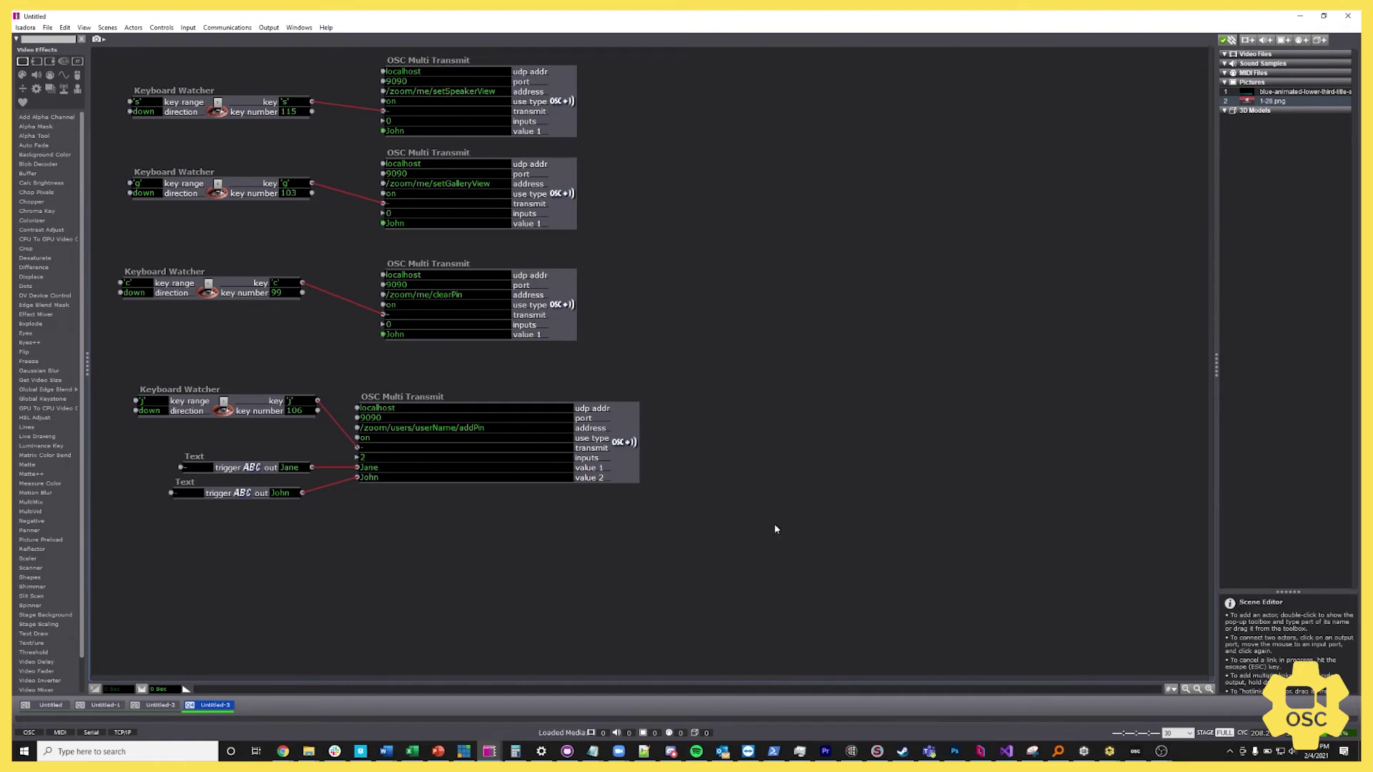
drag(610, 427, 699, 426)
drag(565, 322, 664, 327)
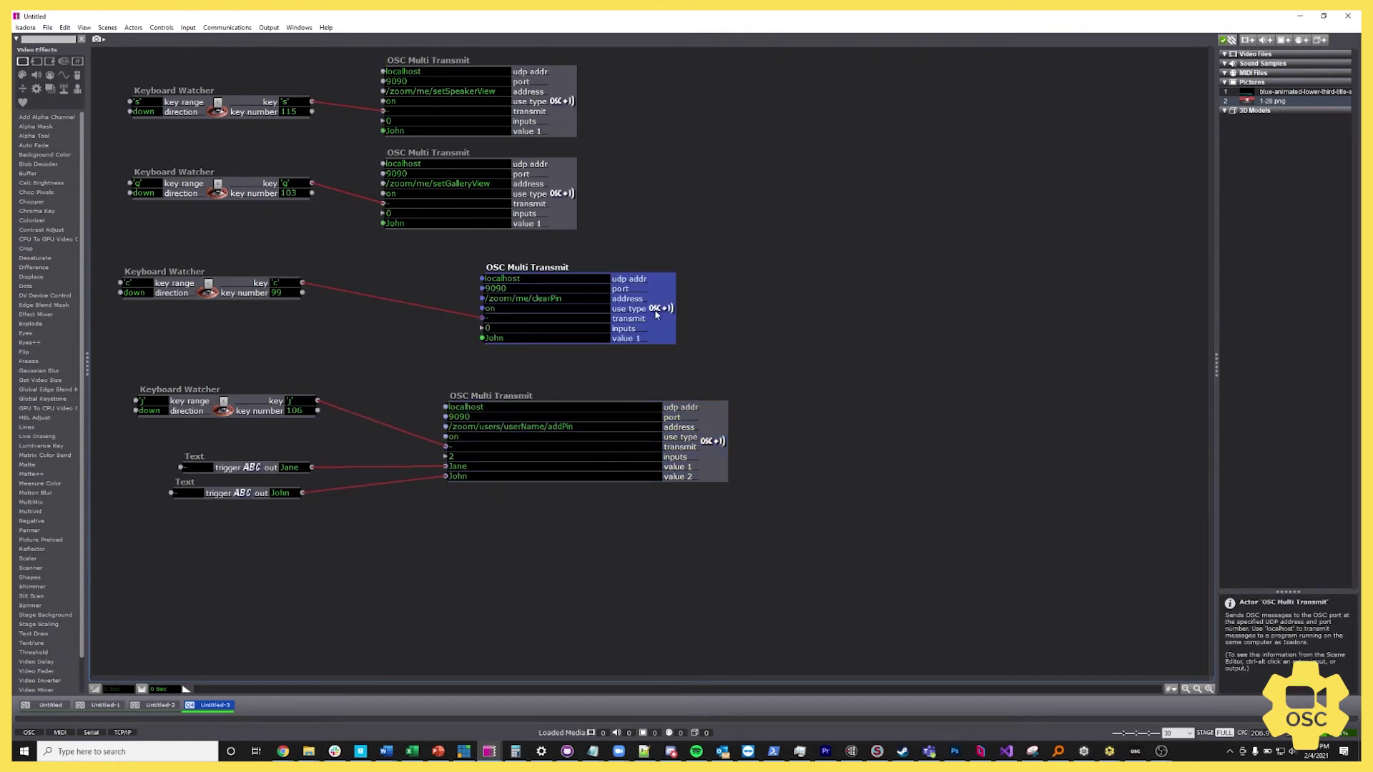
click(431, 524)
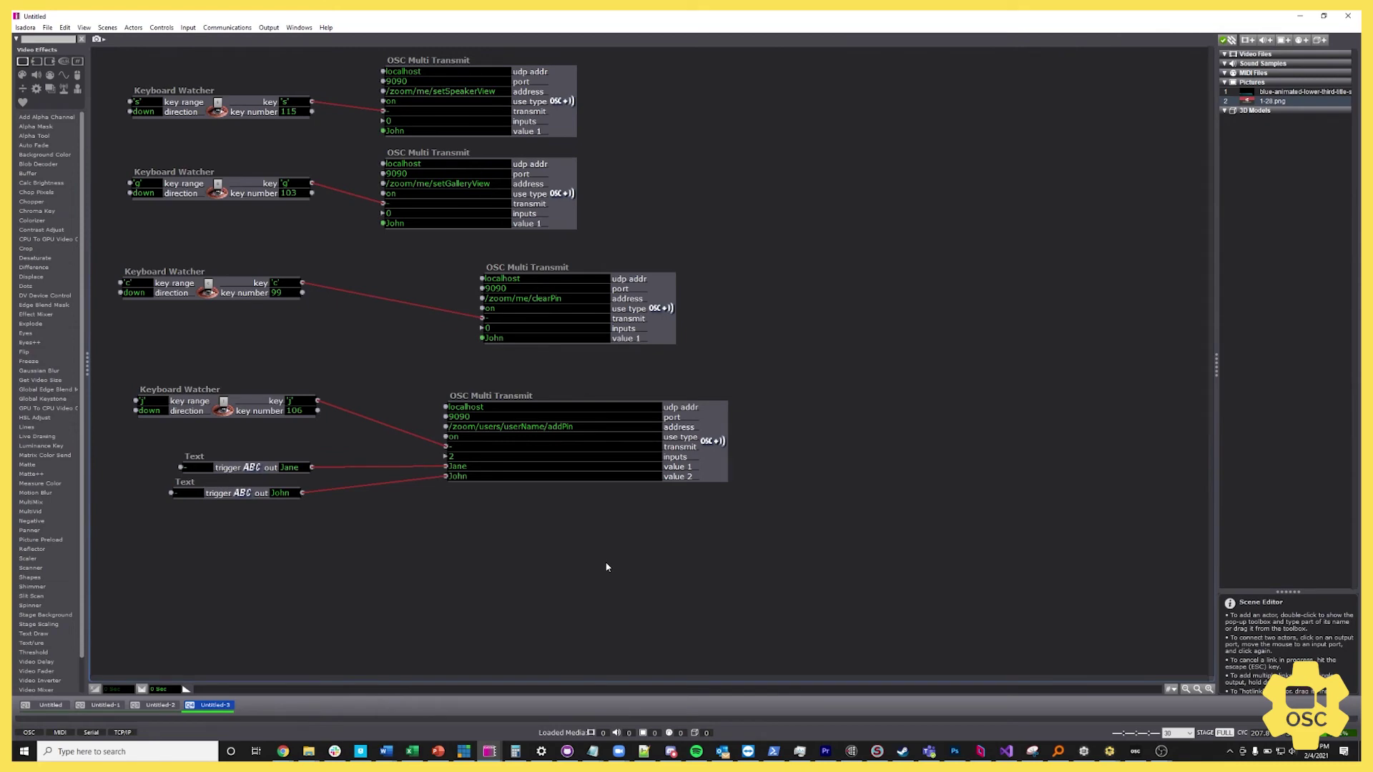
Duplicate the addPin transmitter with its Keyboard Watcher and both Text actors, and place the copy below the original group.
drag(605, 562, 369, 507)
drag(536, 560, 176, 387)
key(ctrl+v)
drag(708, 433, 697, 565)
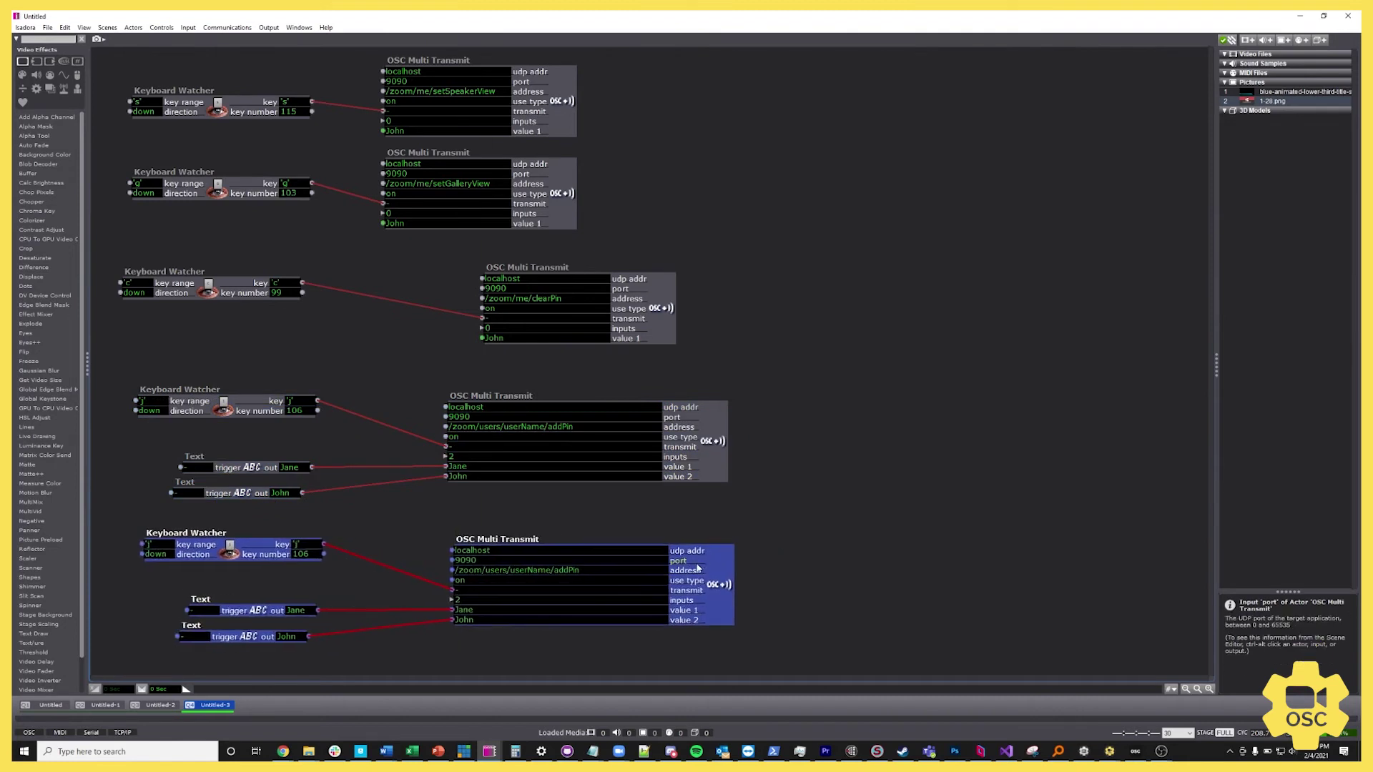
Set the duplicated group's two Text actors to the names of the other two participants.
double_click(274, 612)
key(ctrl+a)
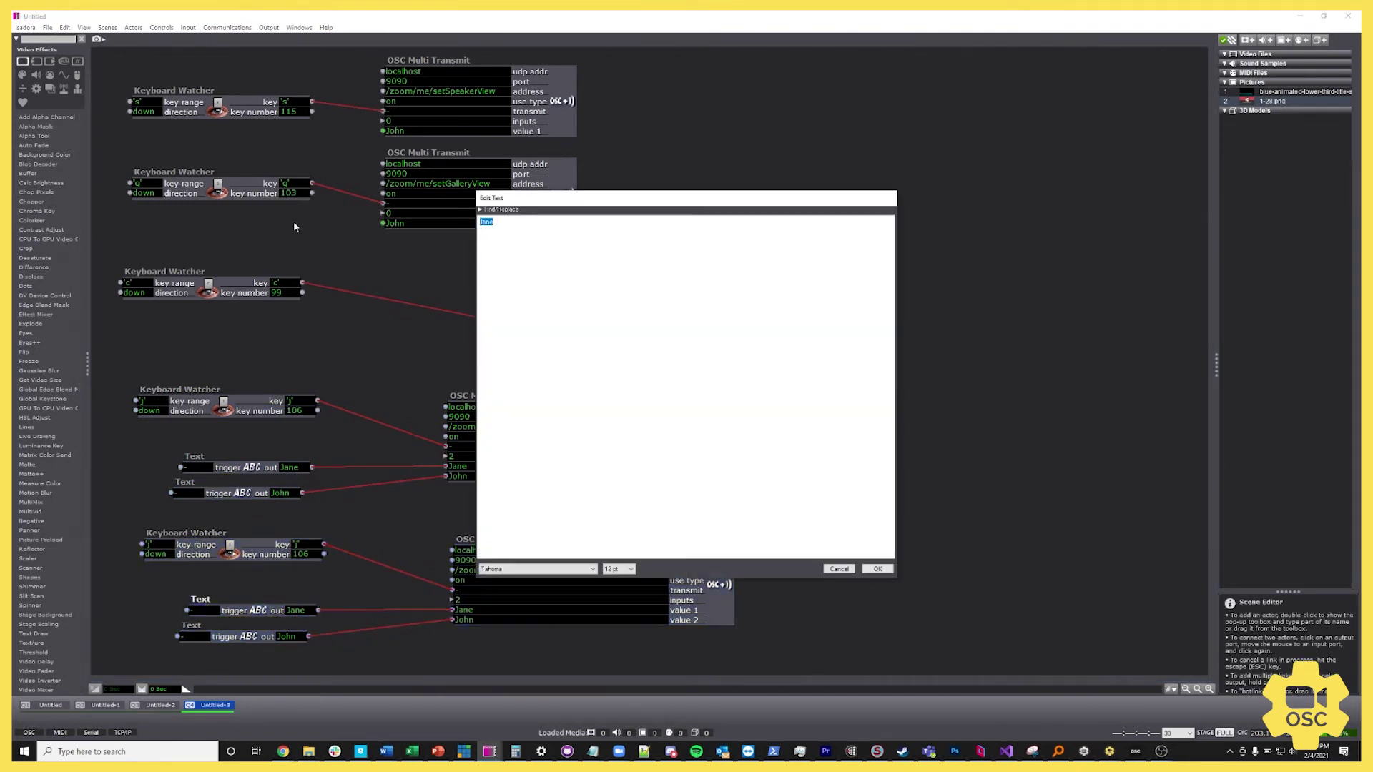
text(Pat)
click(877, 569)
click(269, 639)
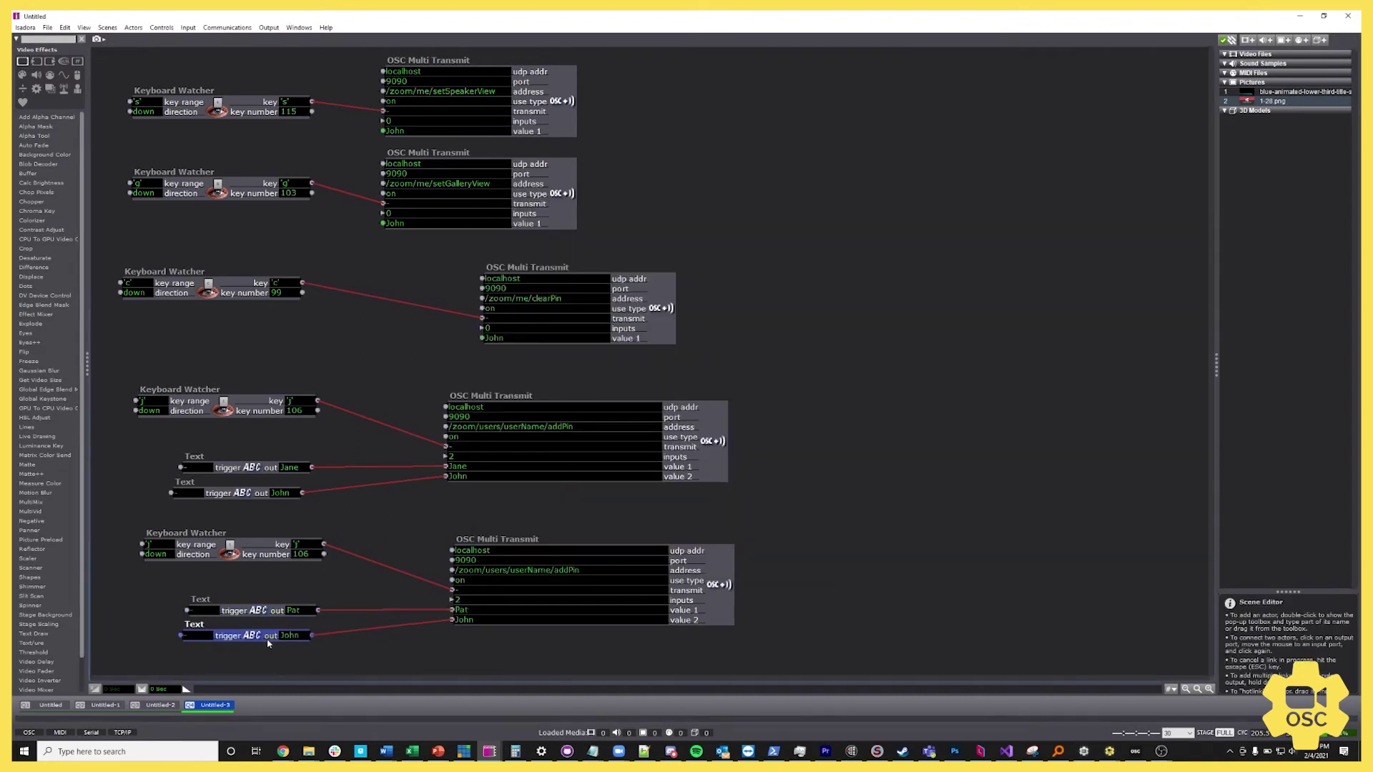
double_click(268, 641)
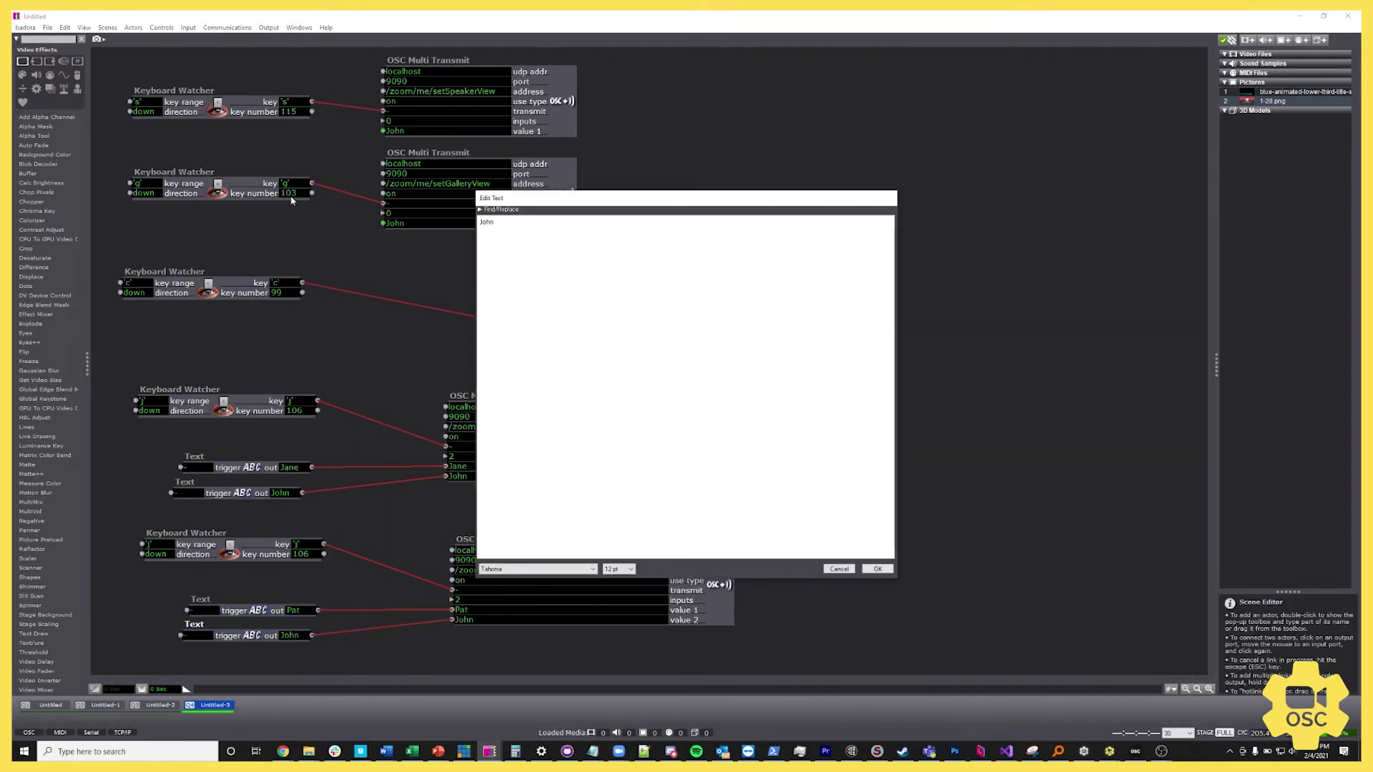
key(Right)
key(Right)
key(Right)
click(878, 569)
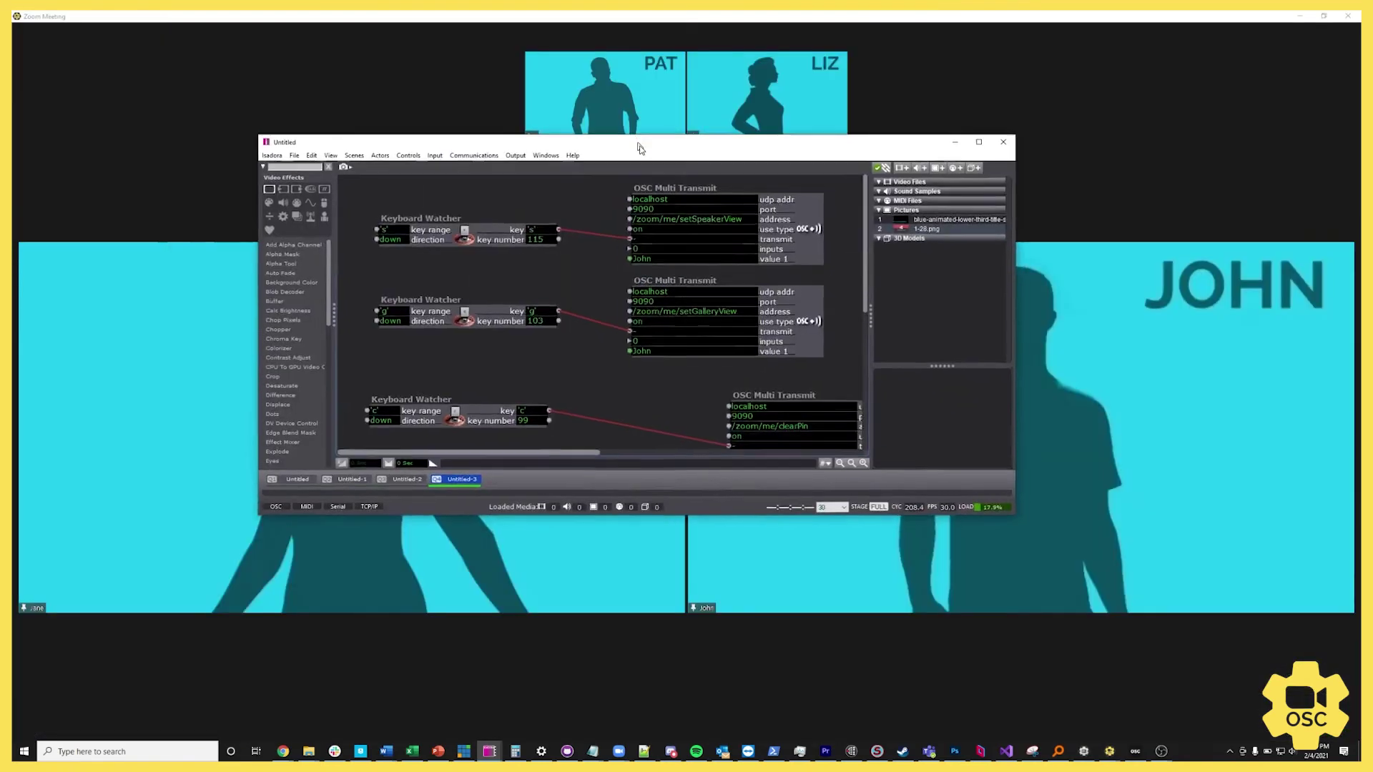
Set the key range of the duplicated group's Keyboard Watcher to 'p', with the Isadora window restored over the meeting.
drag(639, 144, 644, 151)
scroll(682, 410, down, 9)
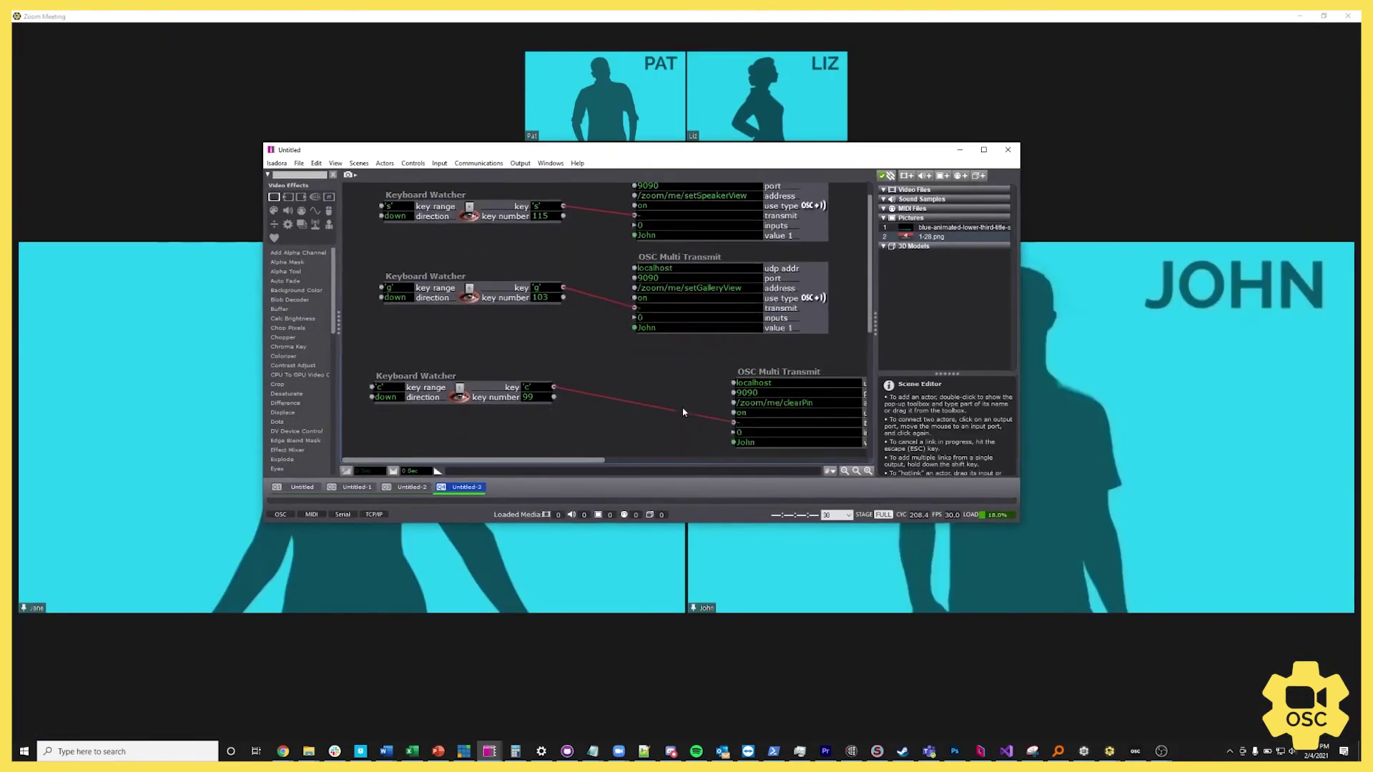
scroll(659, 385, down, 3)
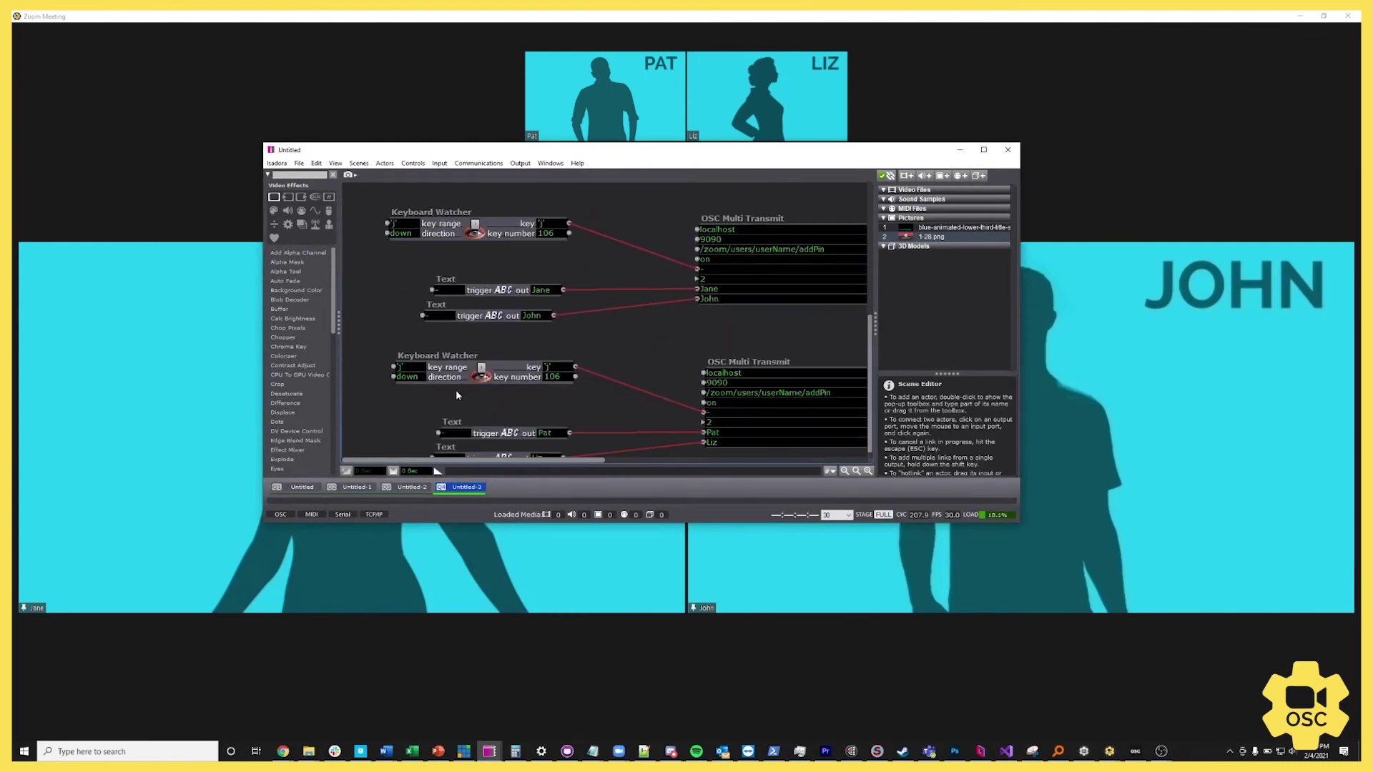
click(406, 352)
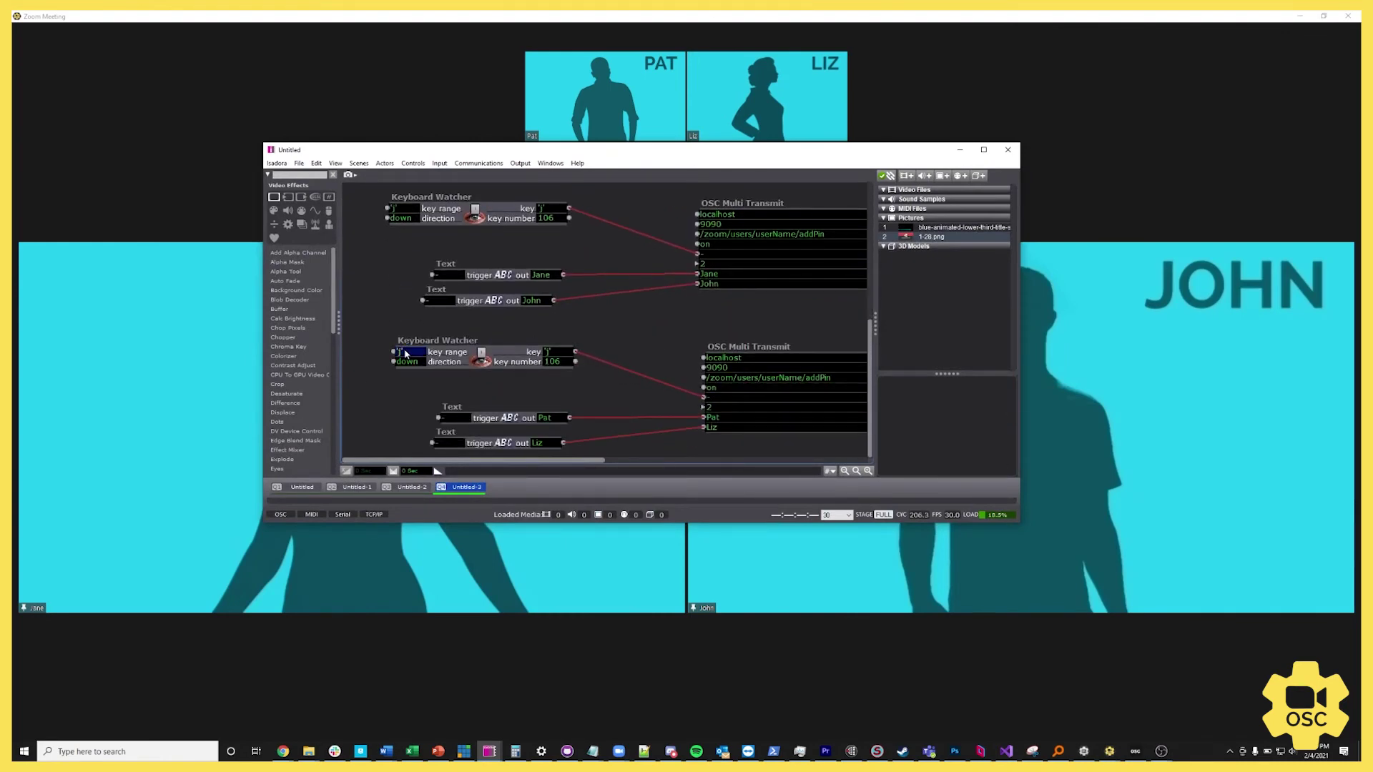
key(Return)
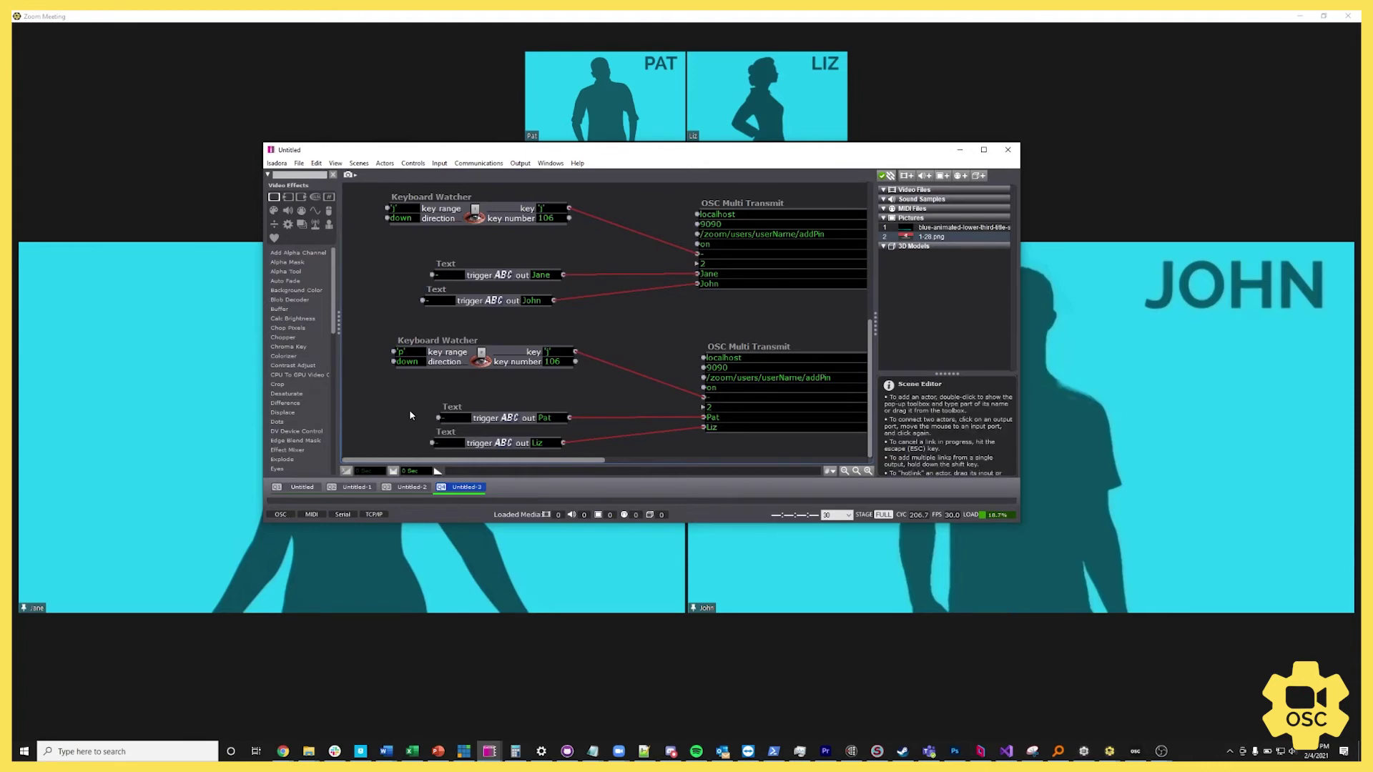
Pin the other two participants with the 'p' trigger and move the Isadora window lower over the meeting.
key(p)
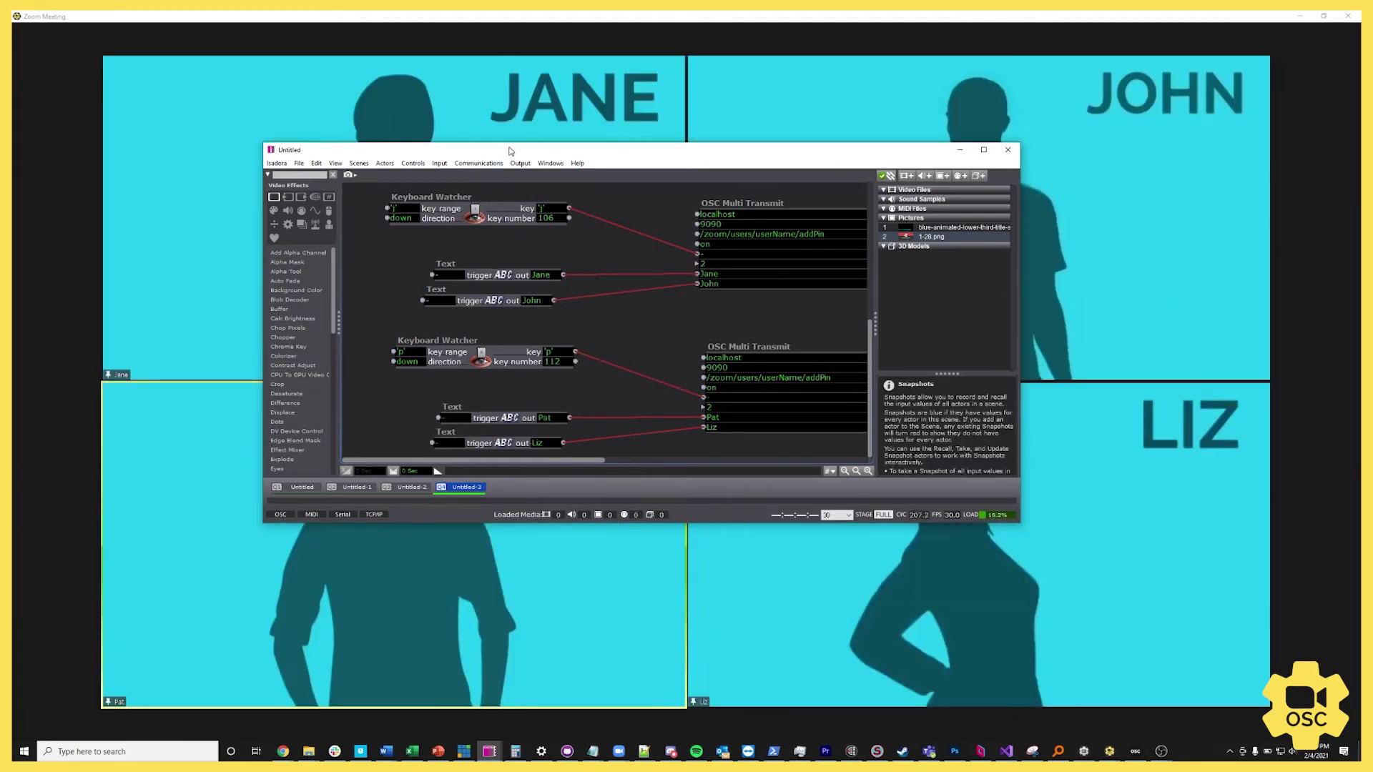
drag(509, 146, 577, 235)
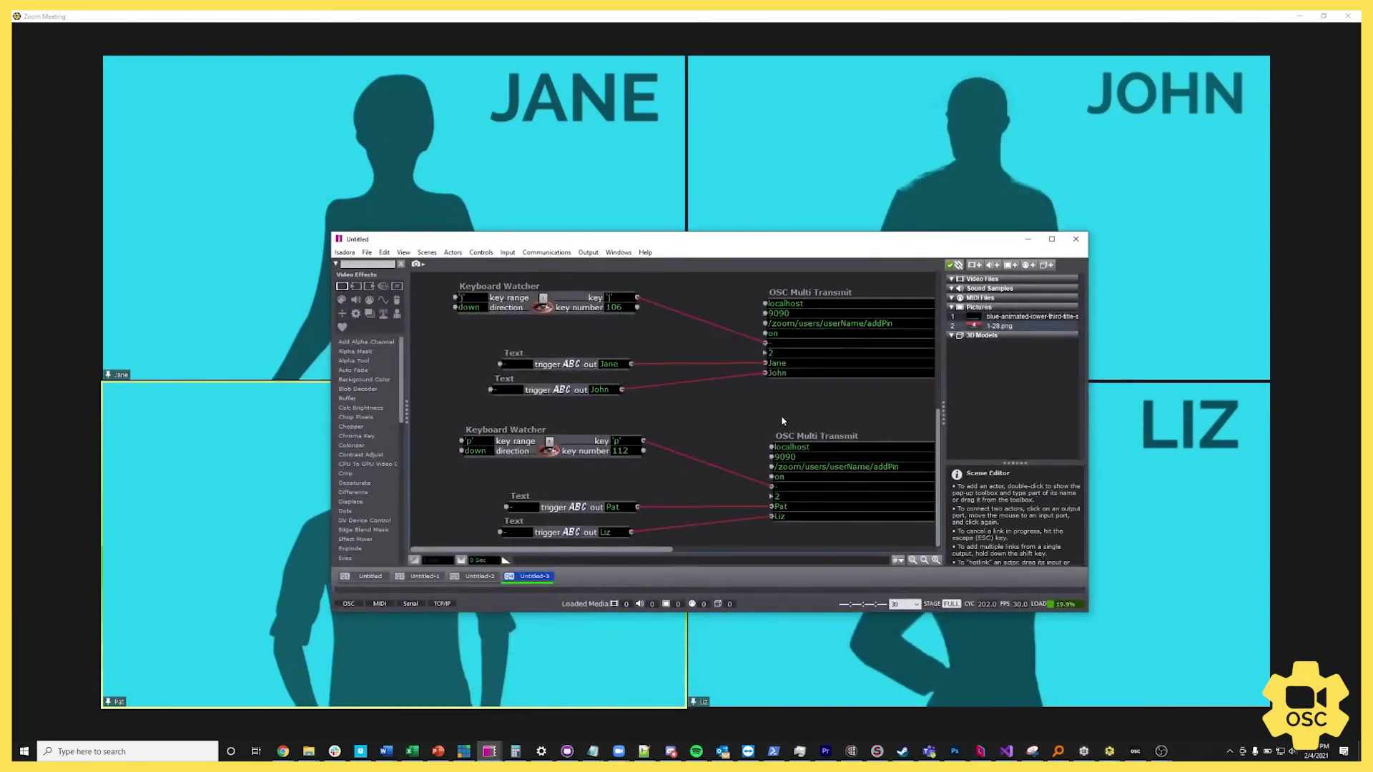
scroll(765, 435, up, 3)
scroll(768, 464, up, 2)
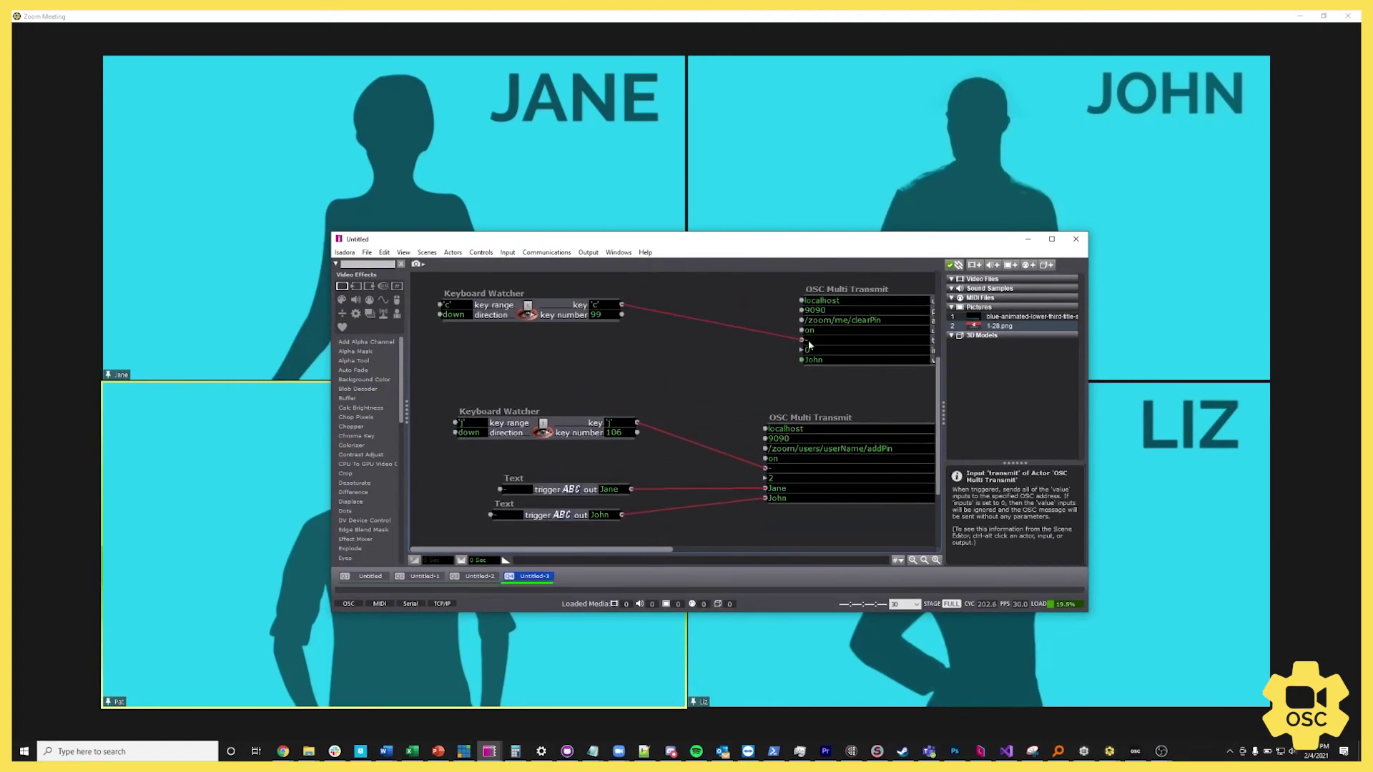
Clear all pins, pin the 'j' group's two participants, and shift the Isadora window slightly down over the meeting.
click(809, 342)
scroll(700, 387, down, 1)
scroll(698, 386, down, 1)
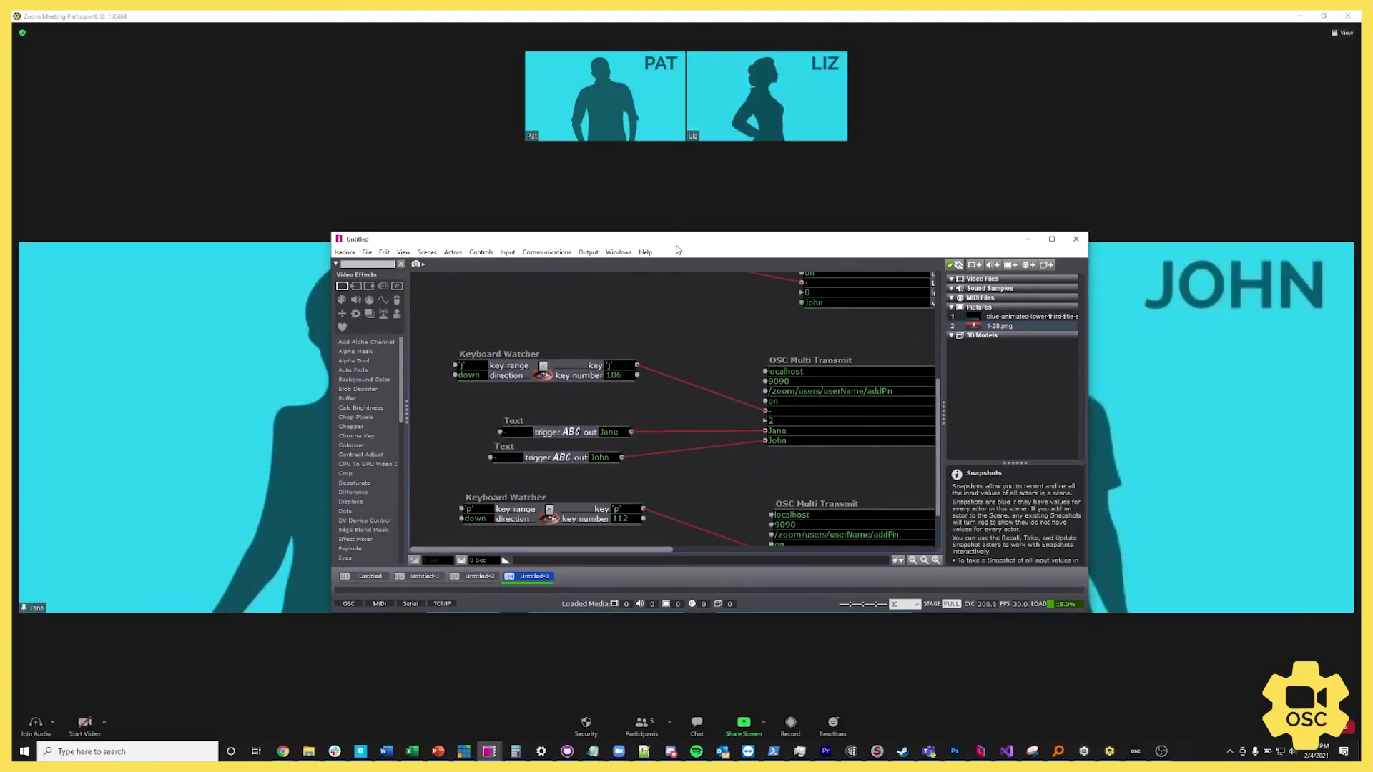
drag(677, 247, 640, 281)
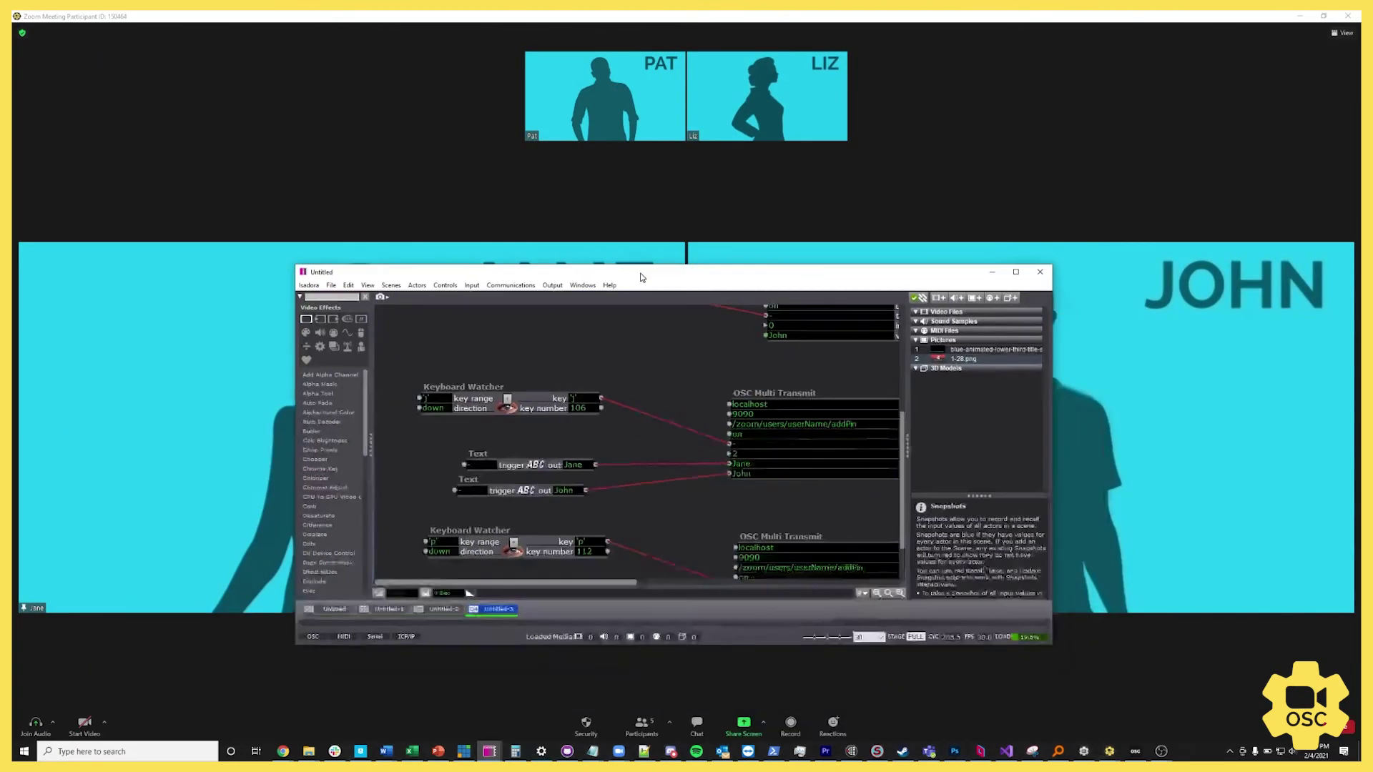
Clear the pins through the clearPin transmitter and pin the other two participants with the 'p' trigger.
scroll(805, 388, up, 2)
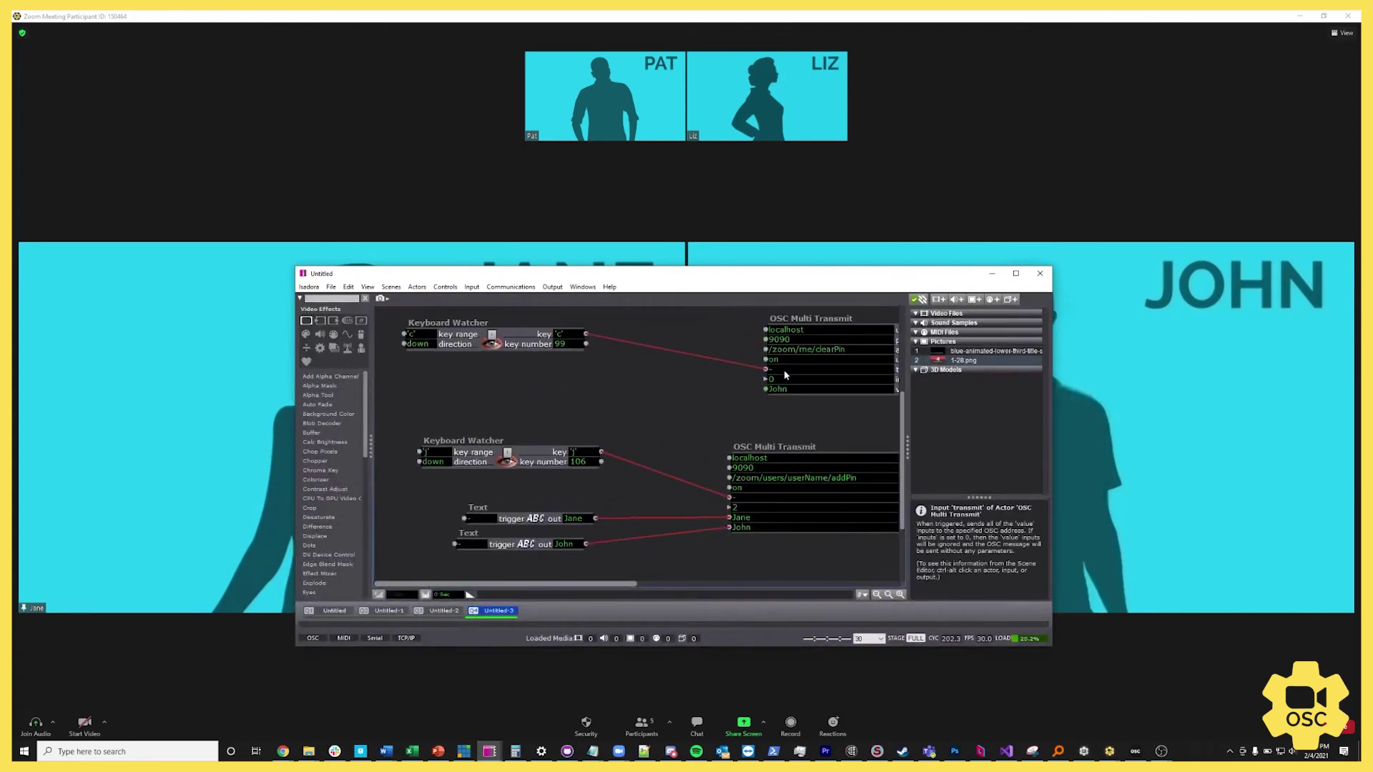
scroll(748, 538, down, 3)
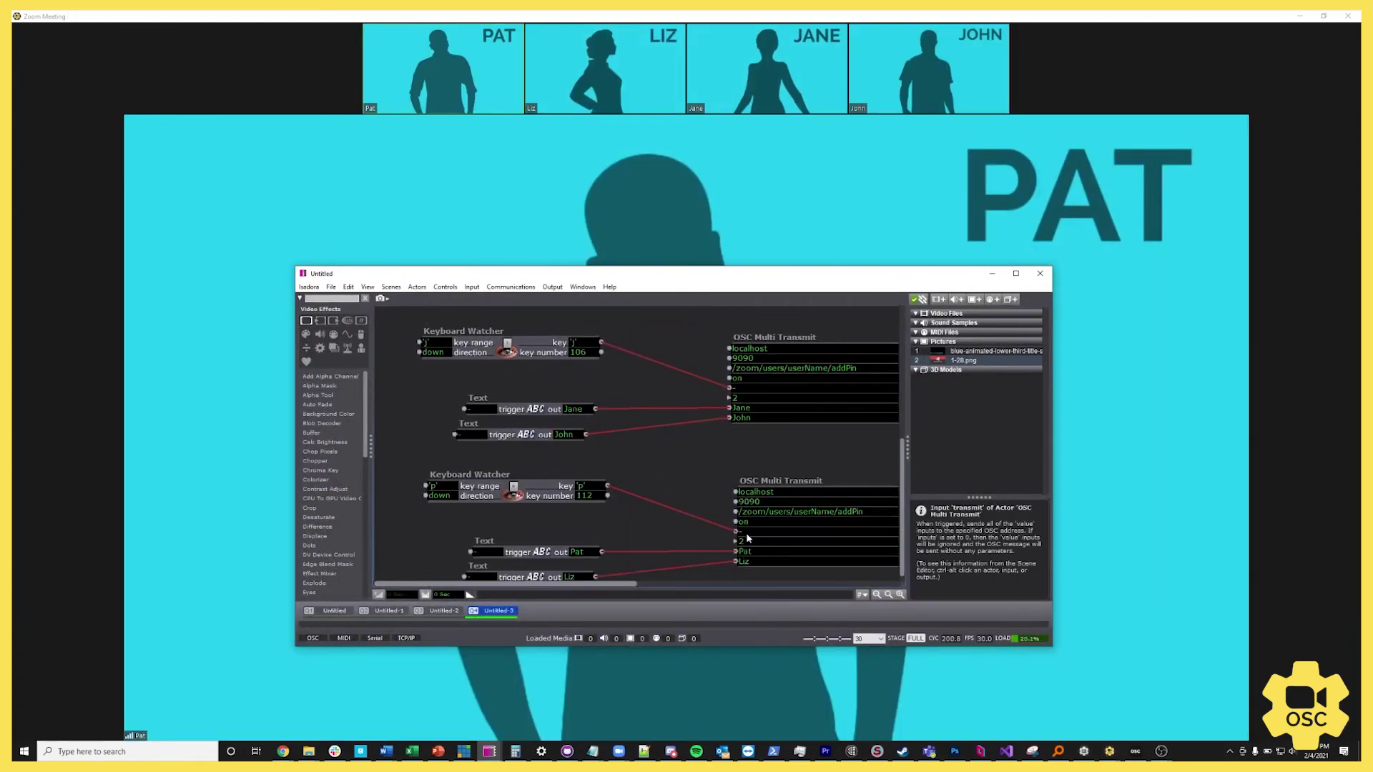
key(p)
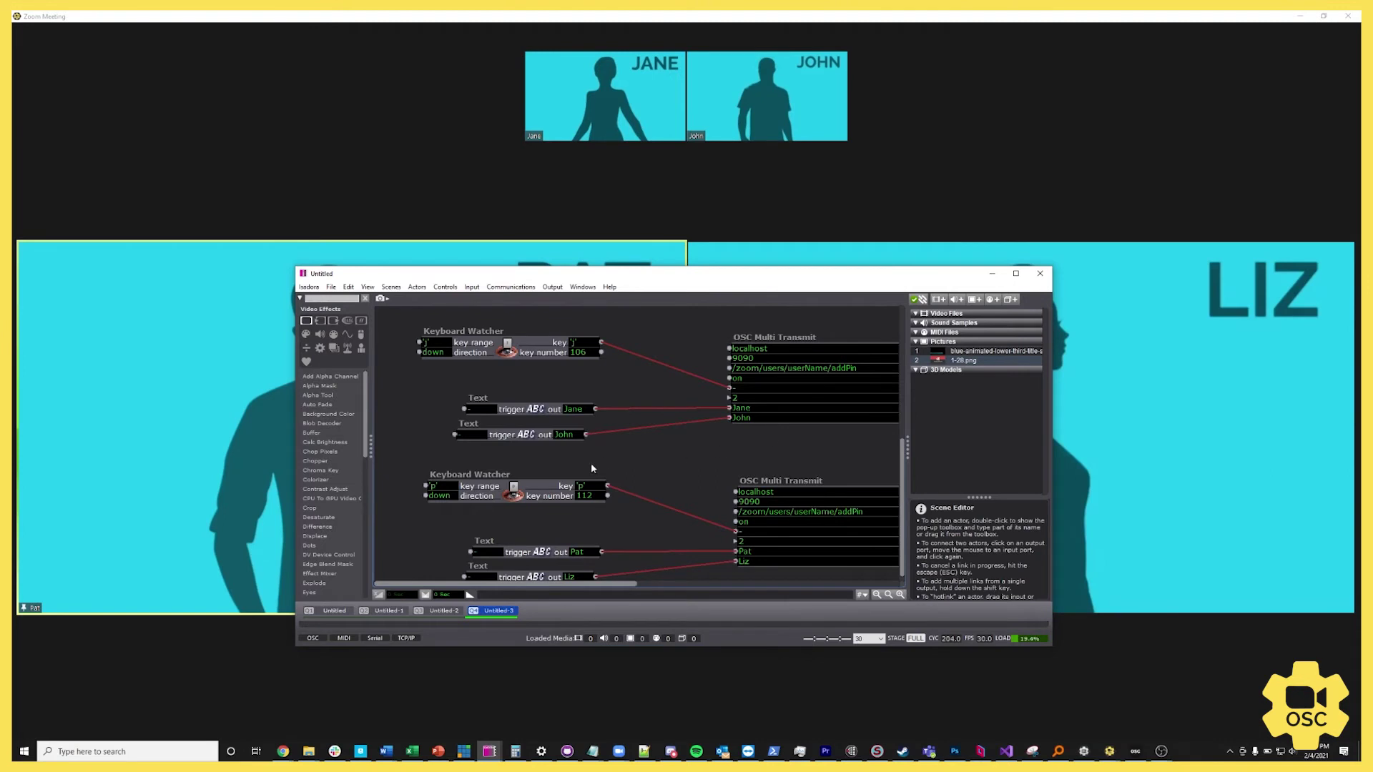
Move the 'j' Keyboard Watcher farther left of its addPin transmitter and maximize the Isadora window.
scroll(591, 462, up, 4)
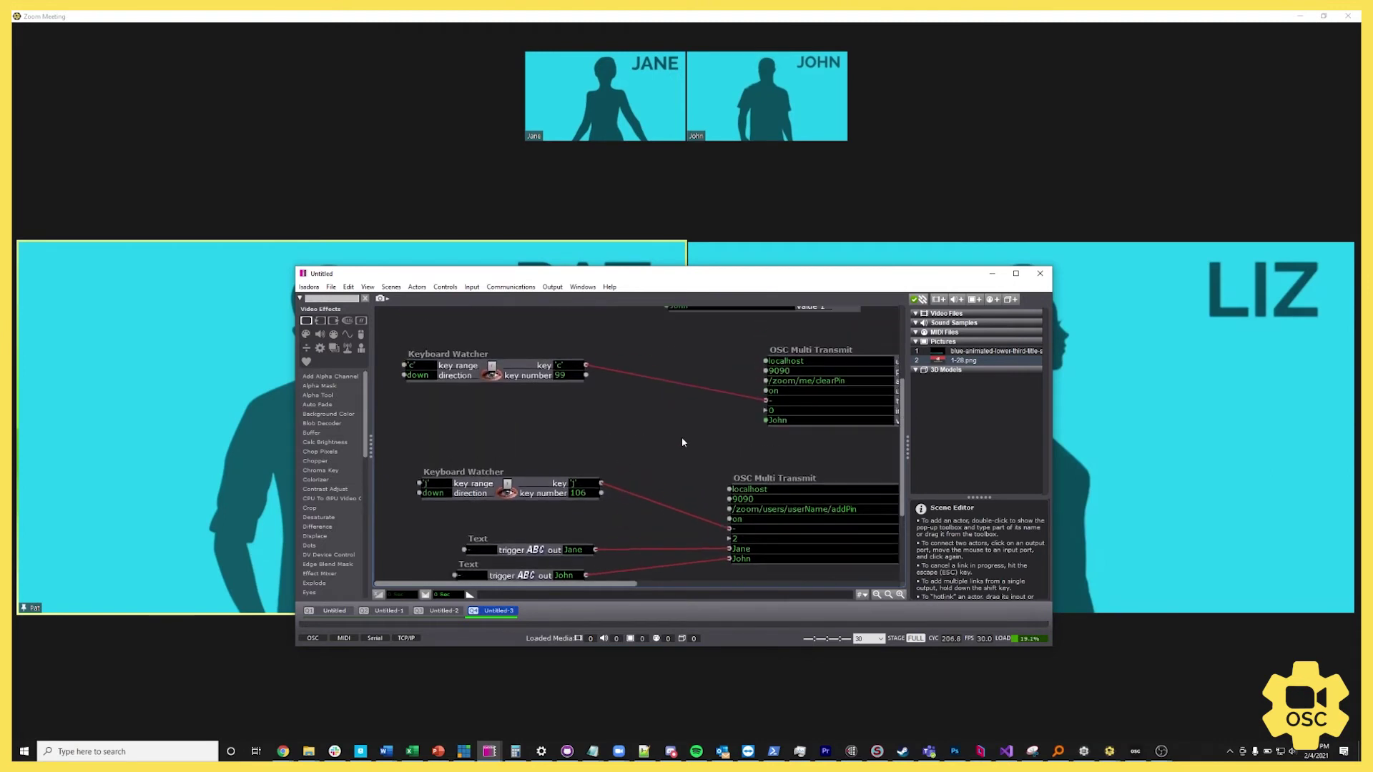
drag(527, 488, 490, 493)
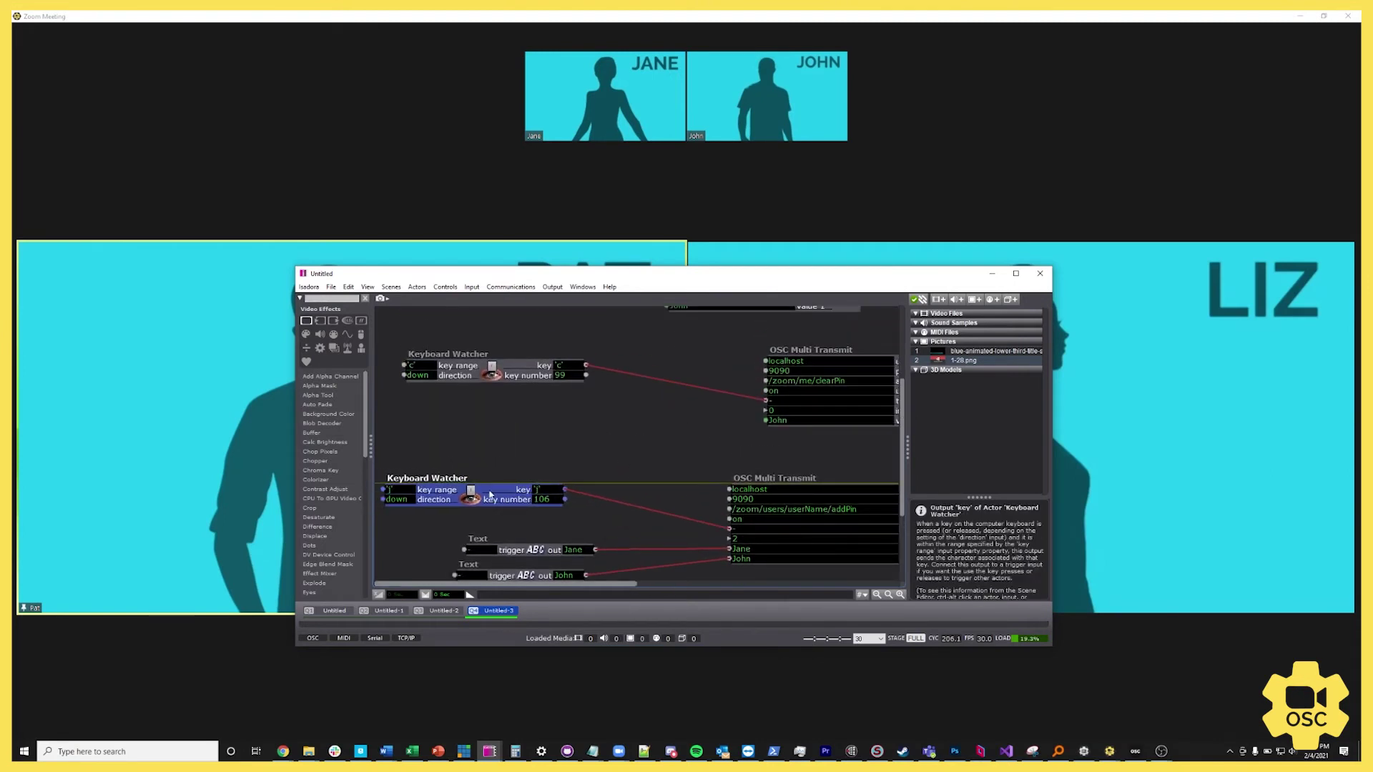
click(1015, 273)
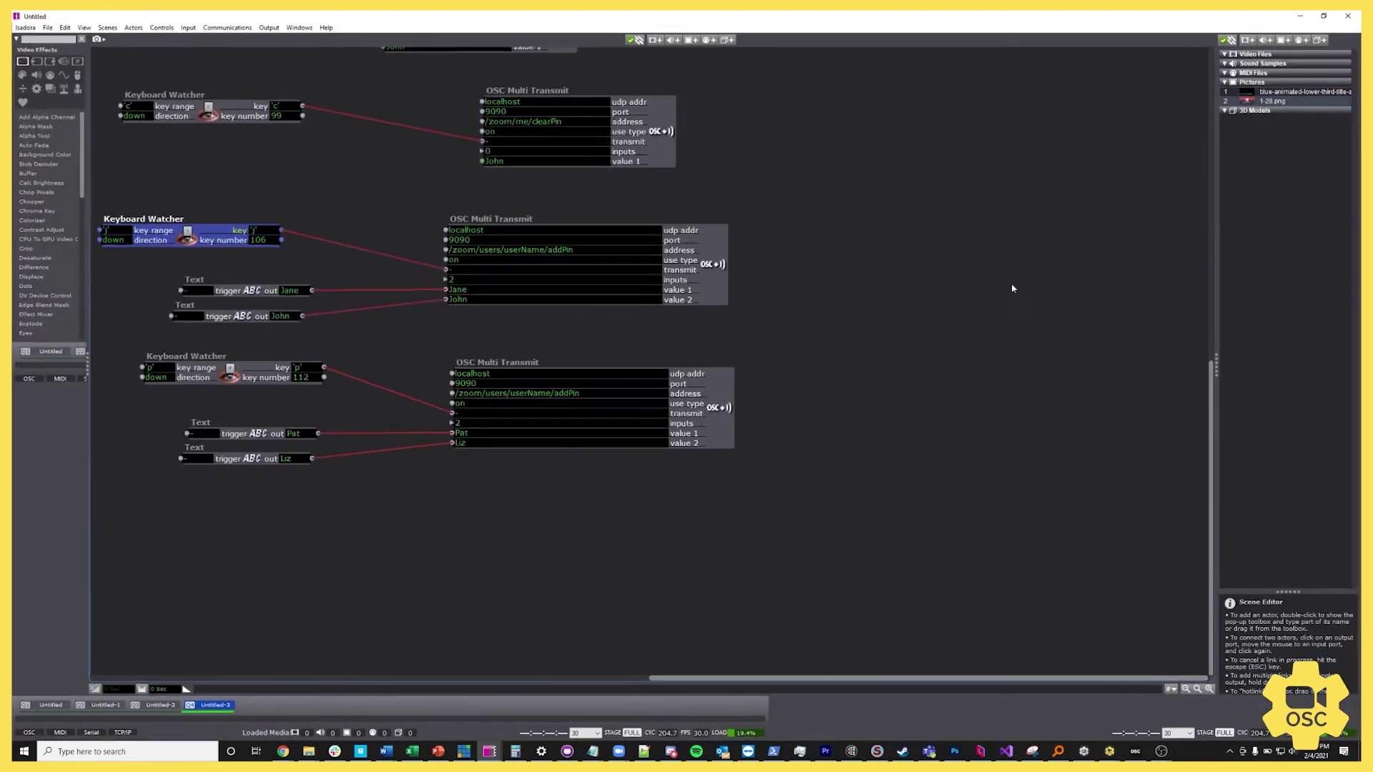
Add a Trigger Delay actor above the 'j' group and set its delay to 0.01 seconds.
click(272, 169)
double_click(272, 170)
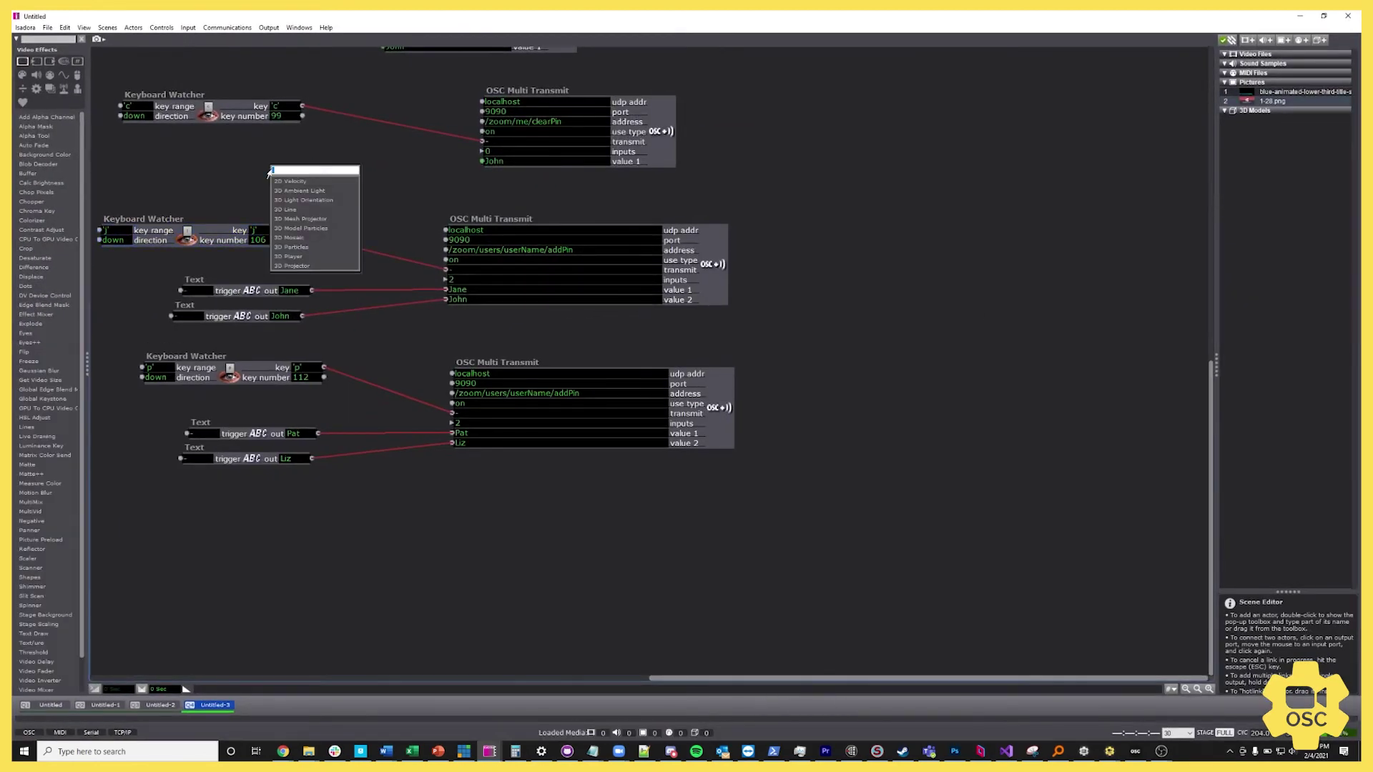
text(trig)
key(Return)
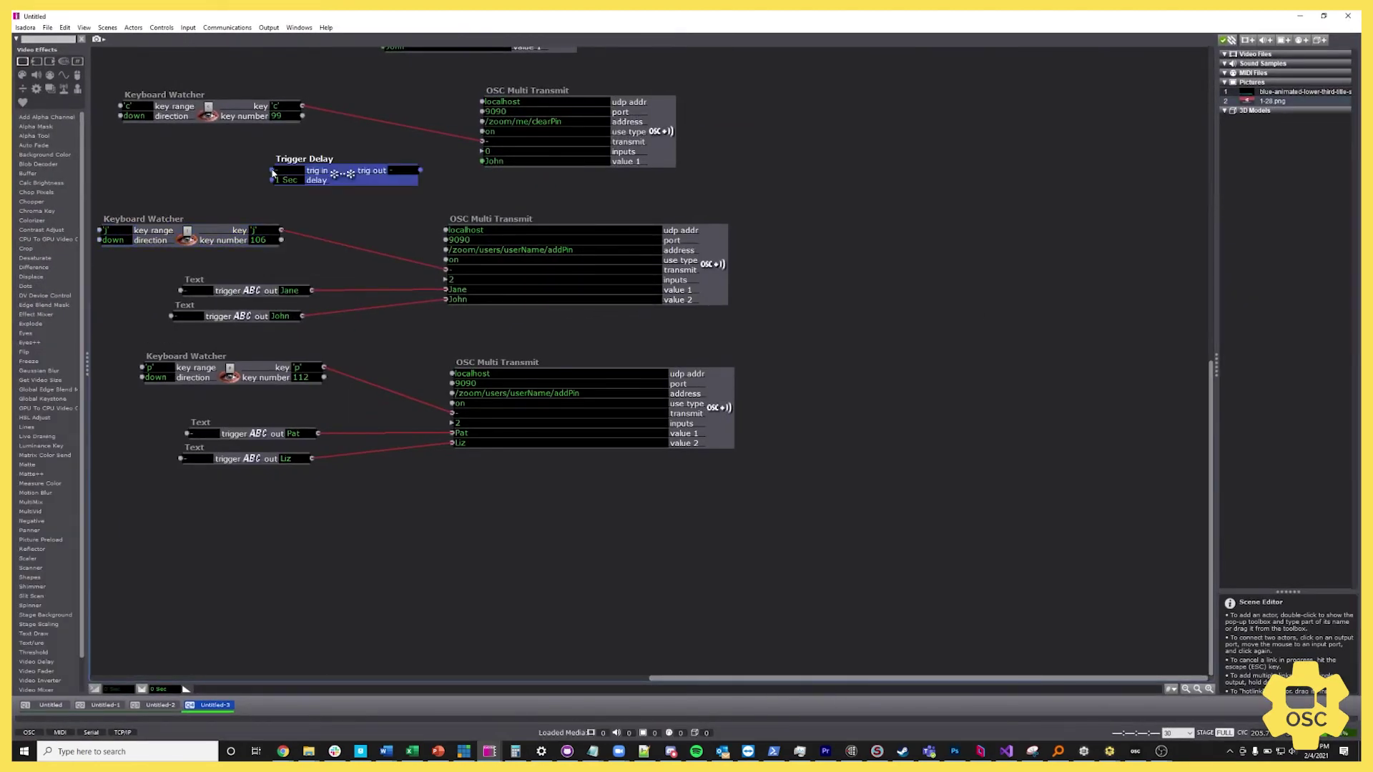
click(285, 180)
text(0.0)
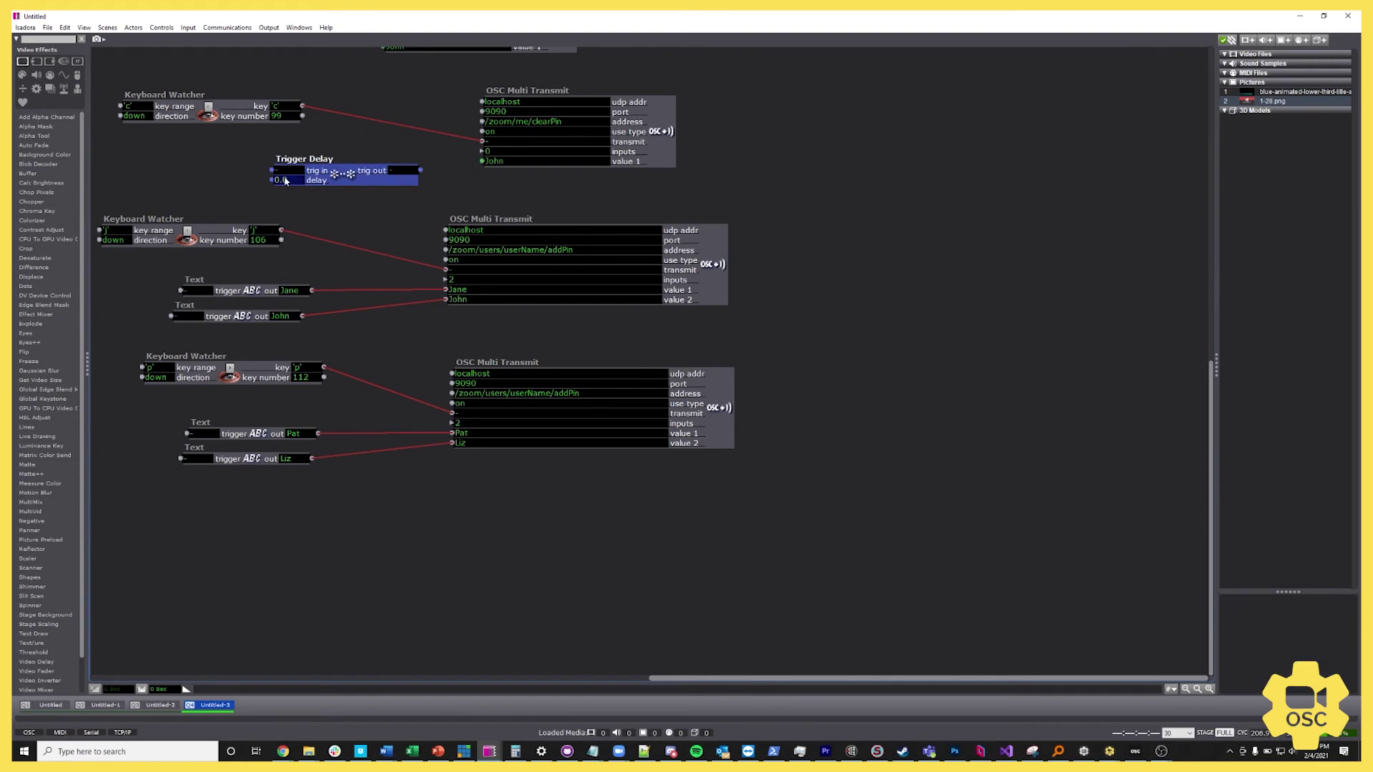
text(1)
key(Return)
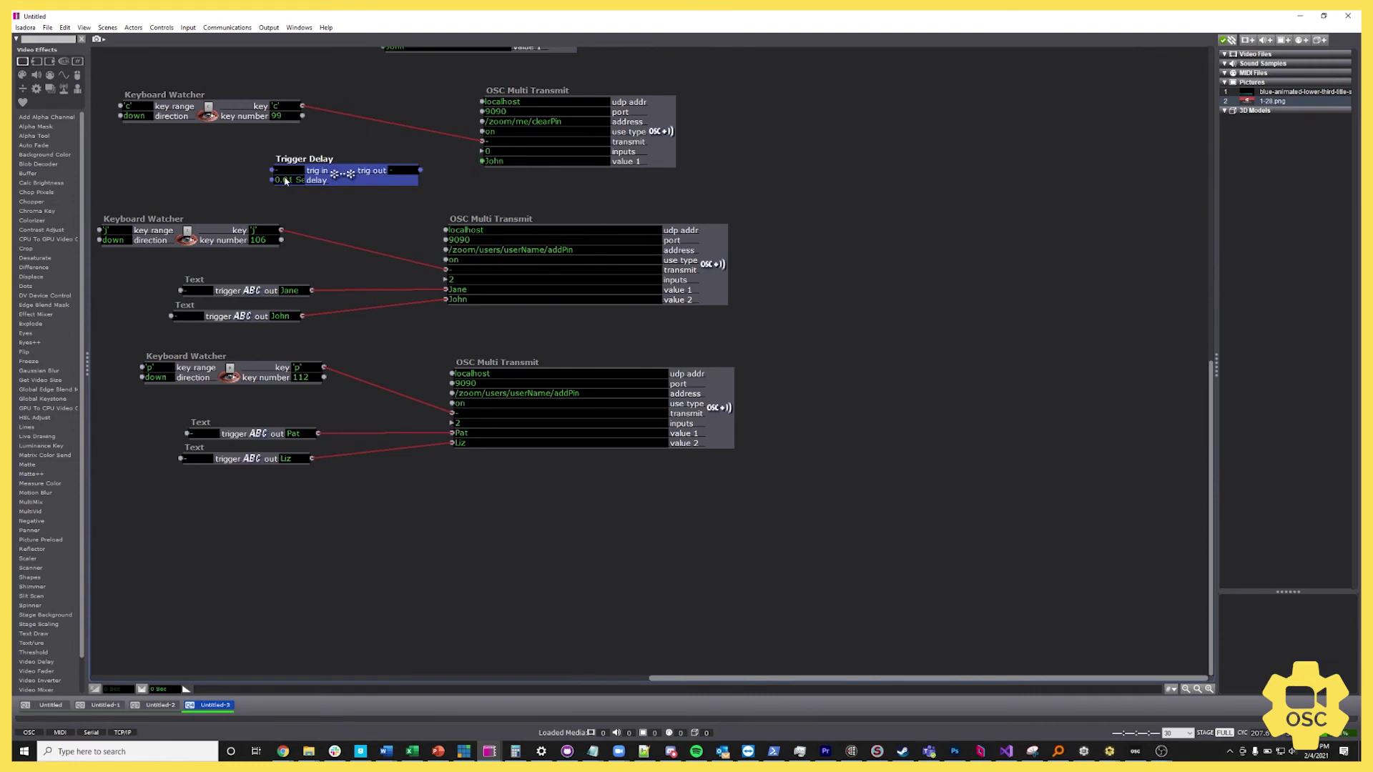
Route the 'j' Keyboard Watcher's key output through the Trigger Delay to the addPin transmitter's transmit input, replacing the direct link.
click(280, 230)
click(272, 170)
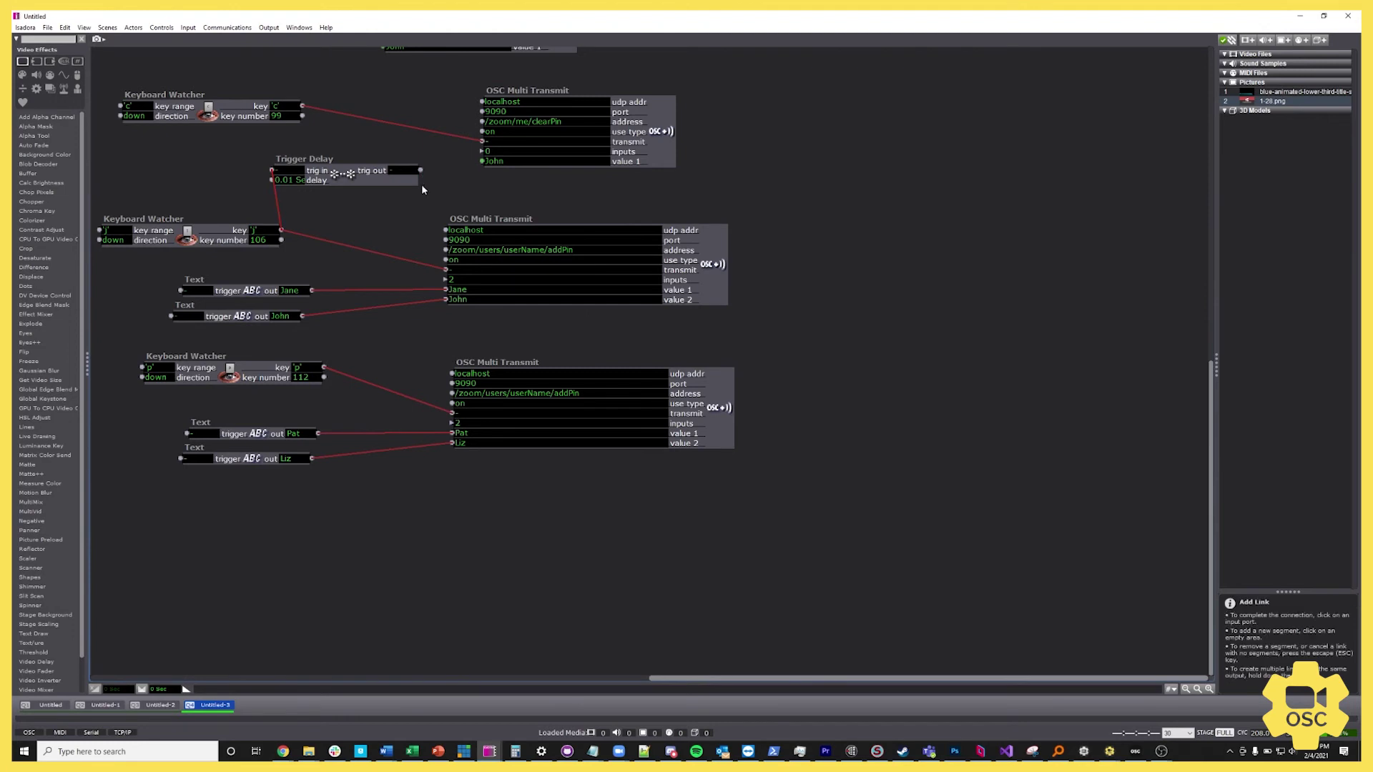
click(483, 142)
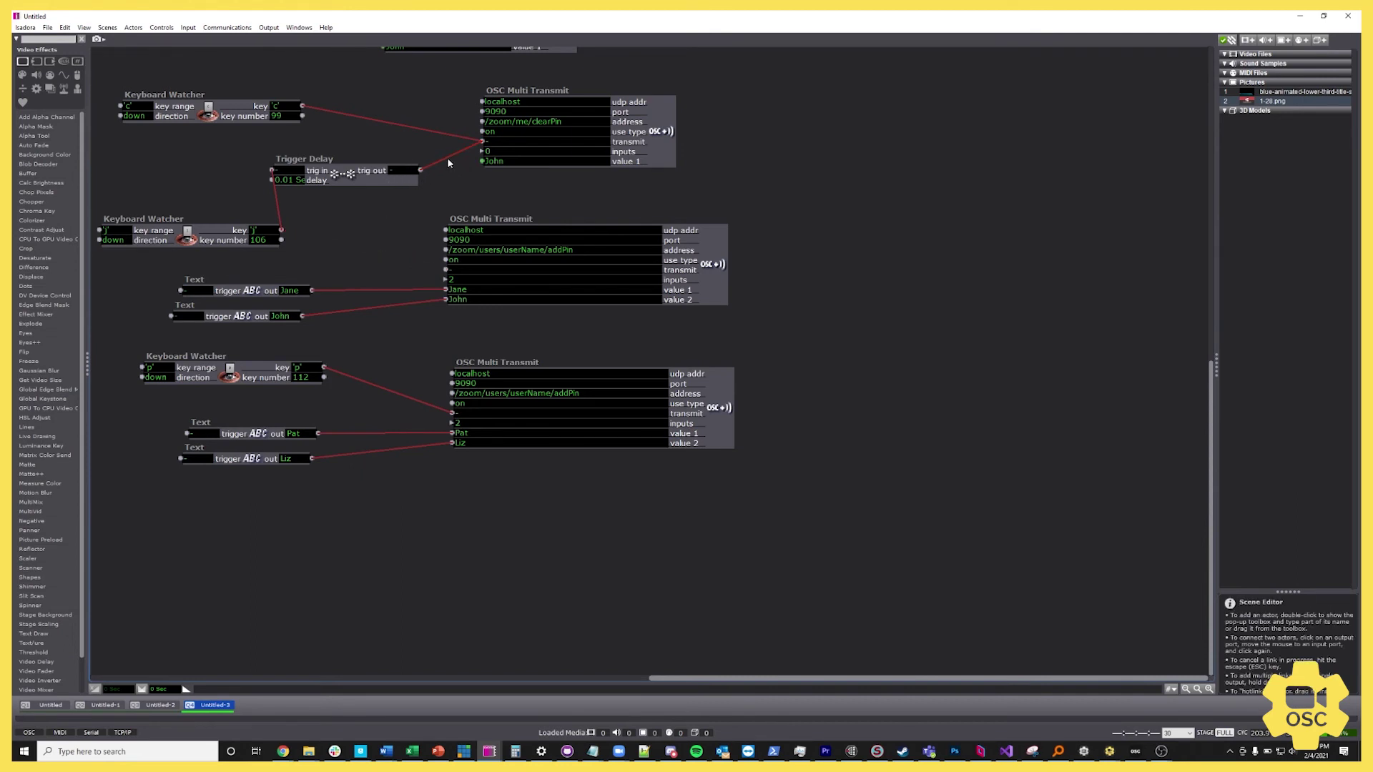
click(421, 169)
click(446, 270)
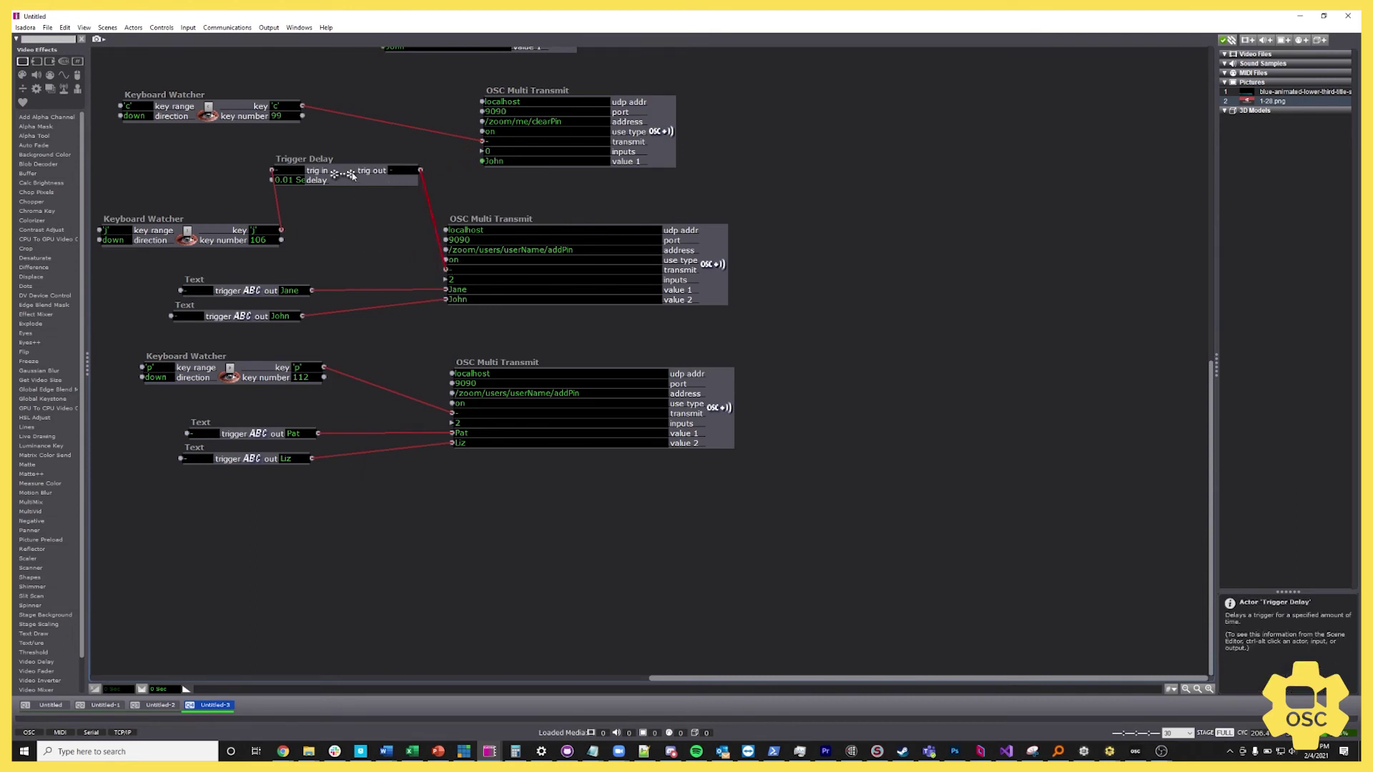
Place the Trigger Delay beside the 'j' Keyboard Watcher and link that watcher's key output directly to the clearPin transmitter's transmit input.
drag(307, 158, 323, 235)
click(281, 231)
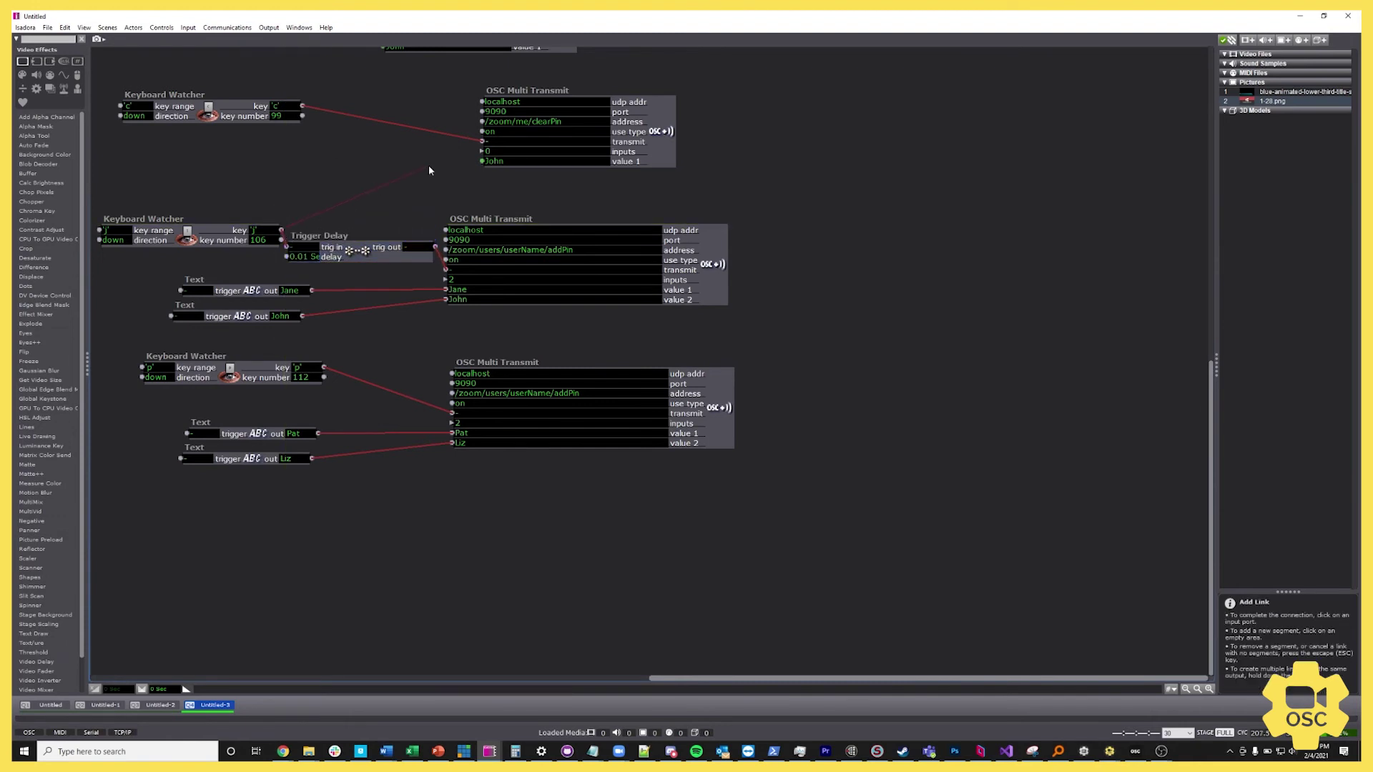
click(483, 141)
drag(501, 219, 530, 226)
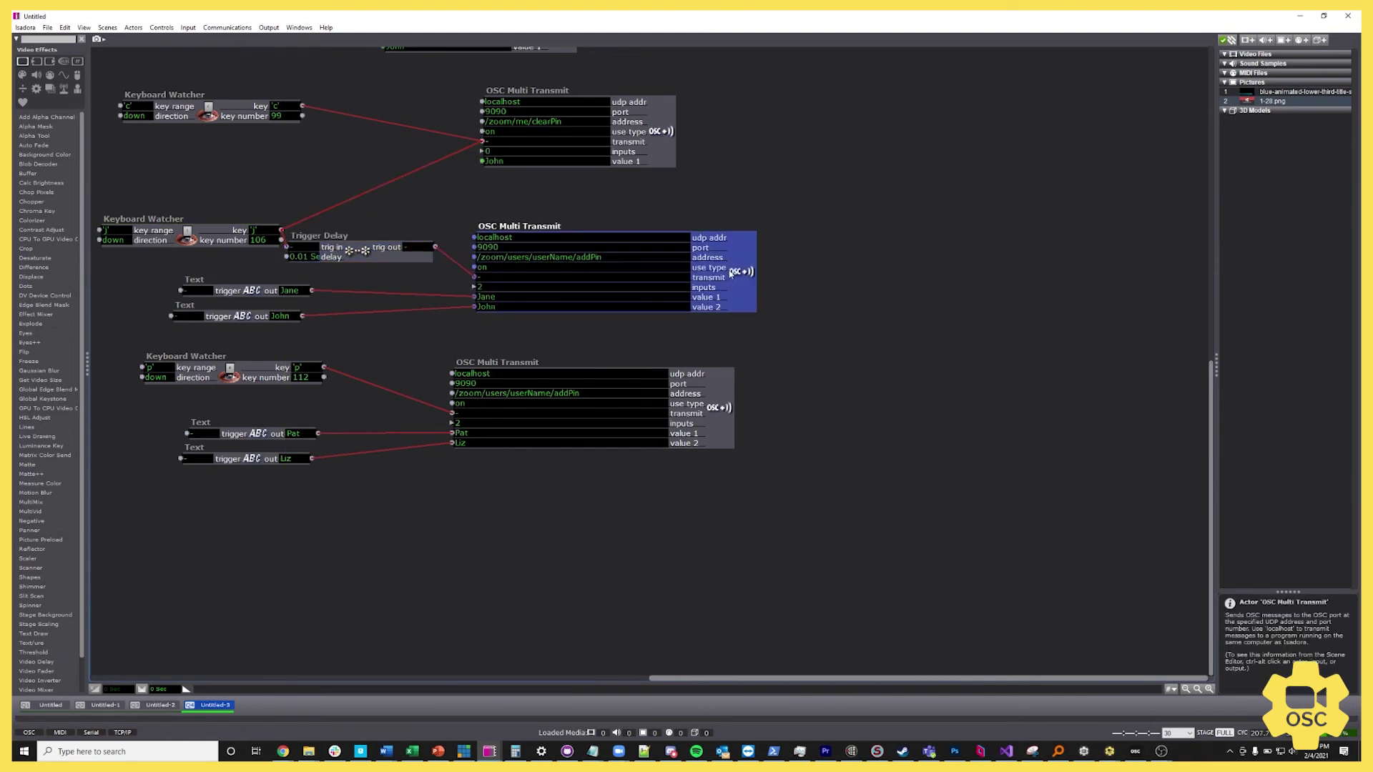
Duplicate the Trigger Delay, place the copy beside the 'p' Keyboard Watcher, and shift the lower addPin transmitter right to make room.
drag(374, 256, 390, 349)
key(ctrl+d)
drag(500, 363, 547, 392)
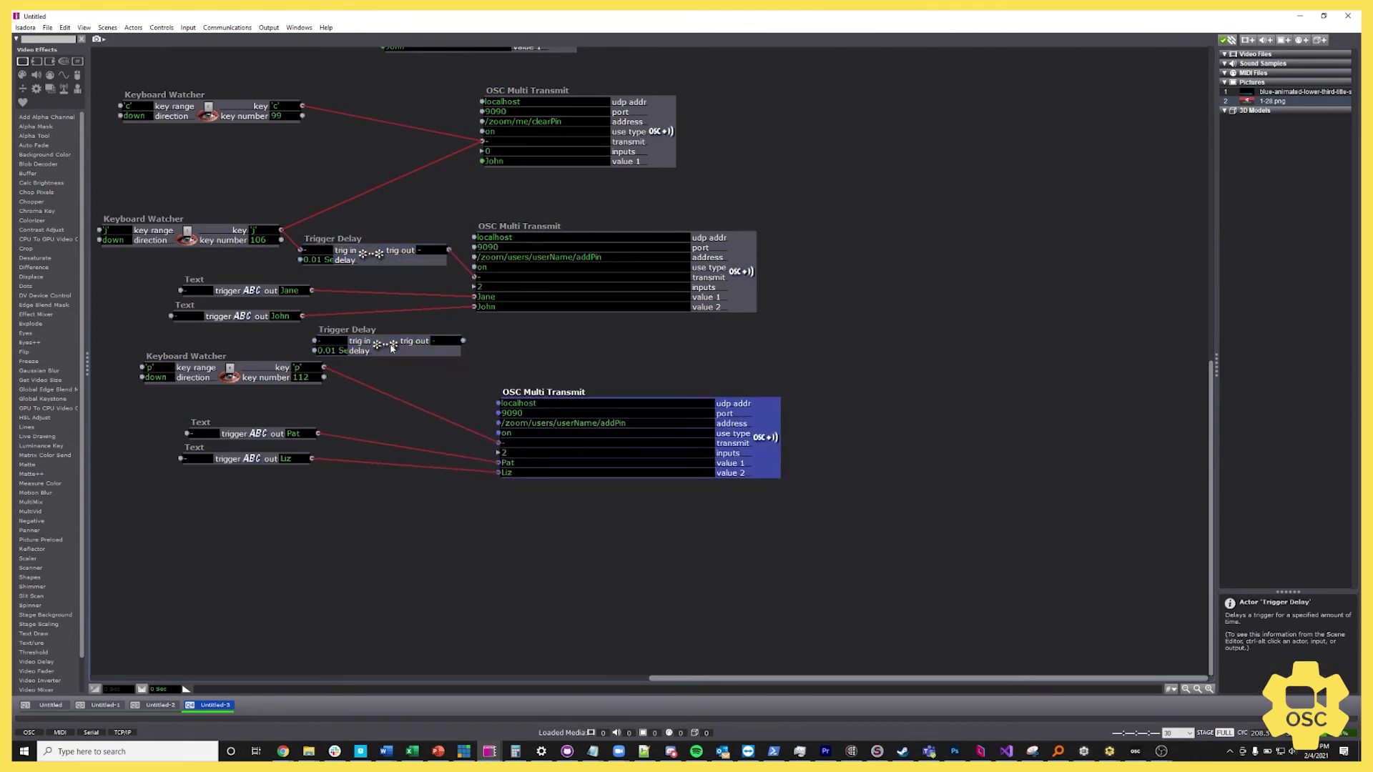
drag(390, 349, 437, 368)
Connect the 'p' Keyboard Watcher's key output to the copied Trigger Delay and delete its direct link to the addPin transmitter.
drag(324, 369, 362, 360)
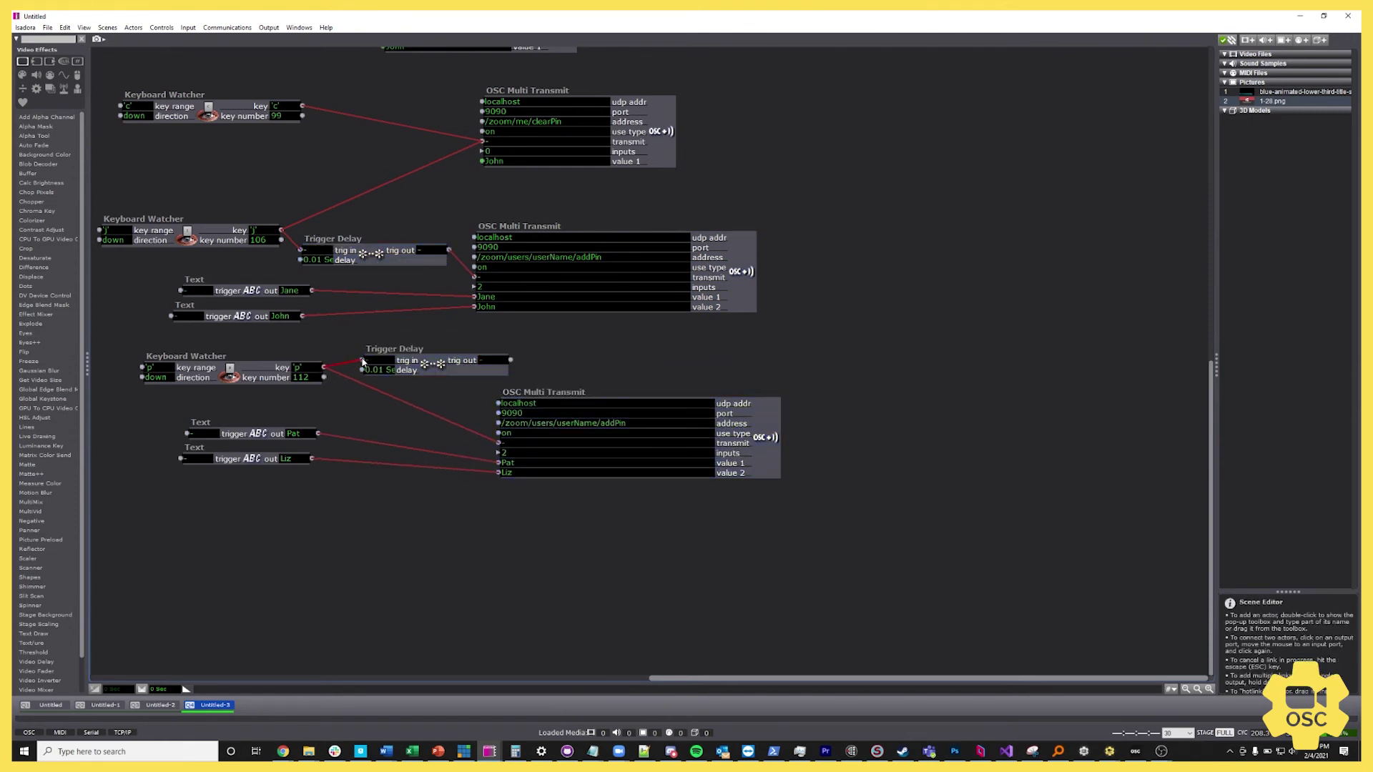
drag(761, 435, 795, 434)
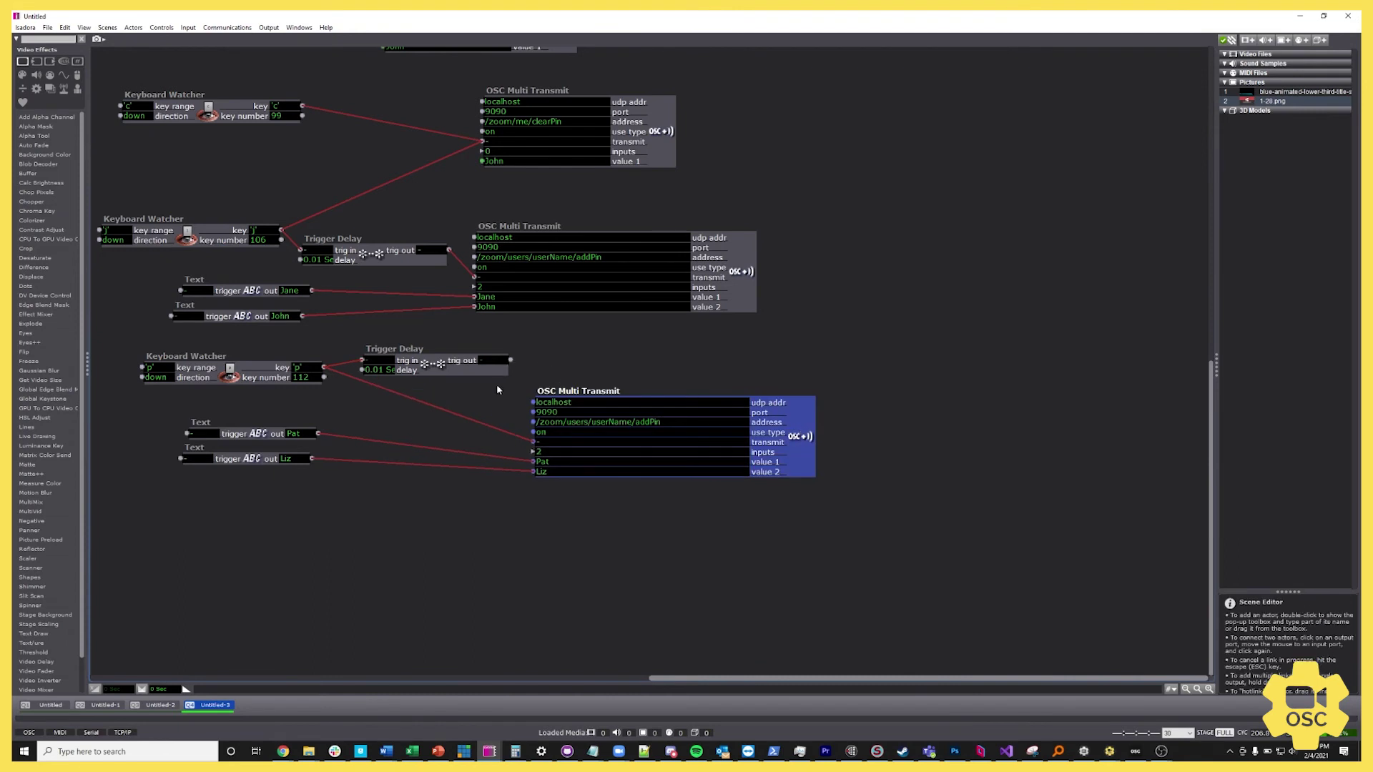
click(487, 425)
key(Delete)
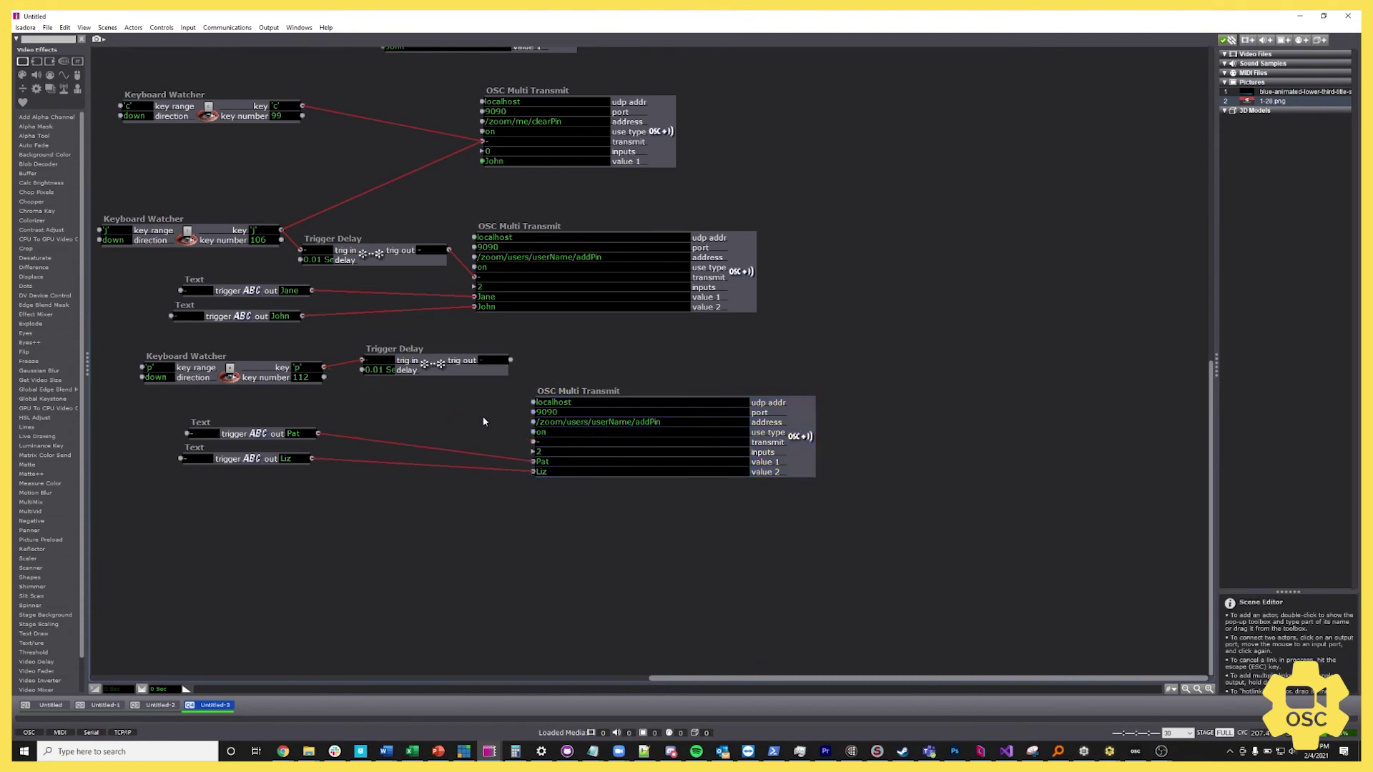
Link the 'p' key output to clearPin's transmit input and the copied delay's output to the lower addPin transmitter's transmit input.
click(324, 368)
click(482, 141)
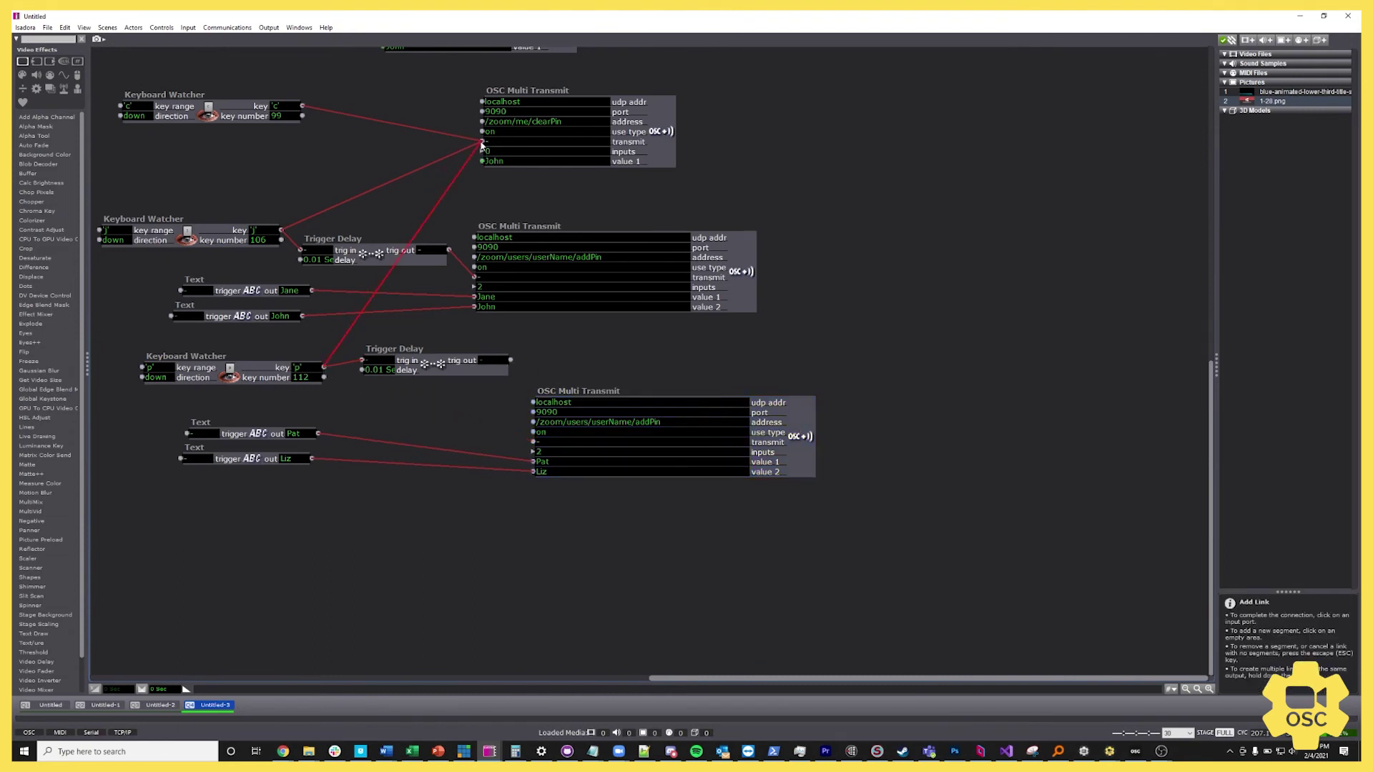
click(512, 359)
click(535, 442)
Rearrange the 'j' and 'p' groups so the Trigger Delays and Text actors sit between the Keyboard Watchers and their addPin transmitters.
drag(394, 349, 388, 380)
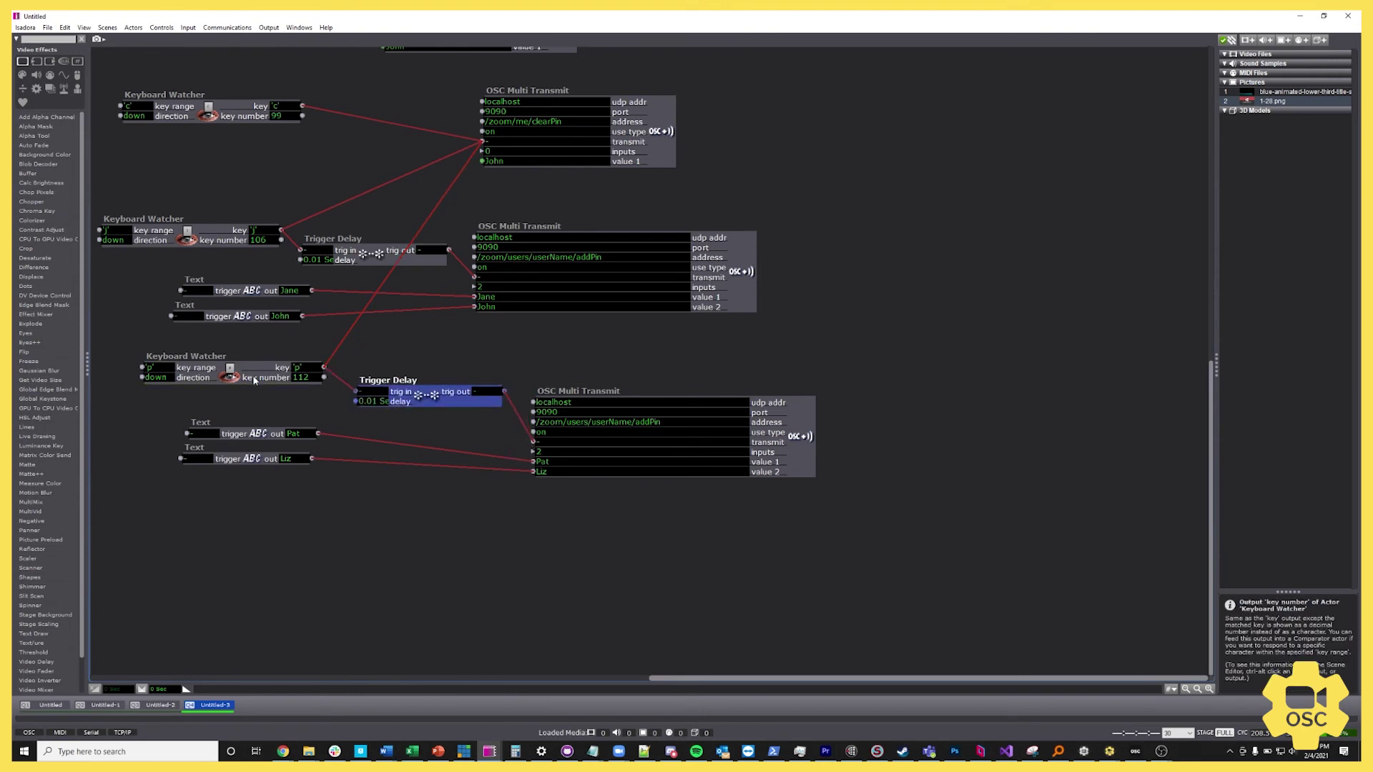
drag(254, 380, 229, 390)
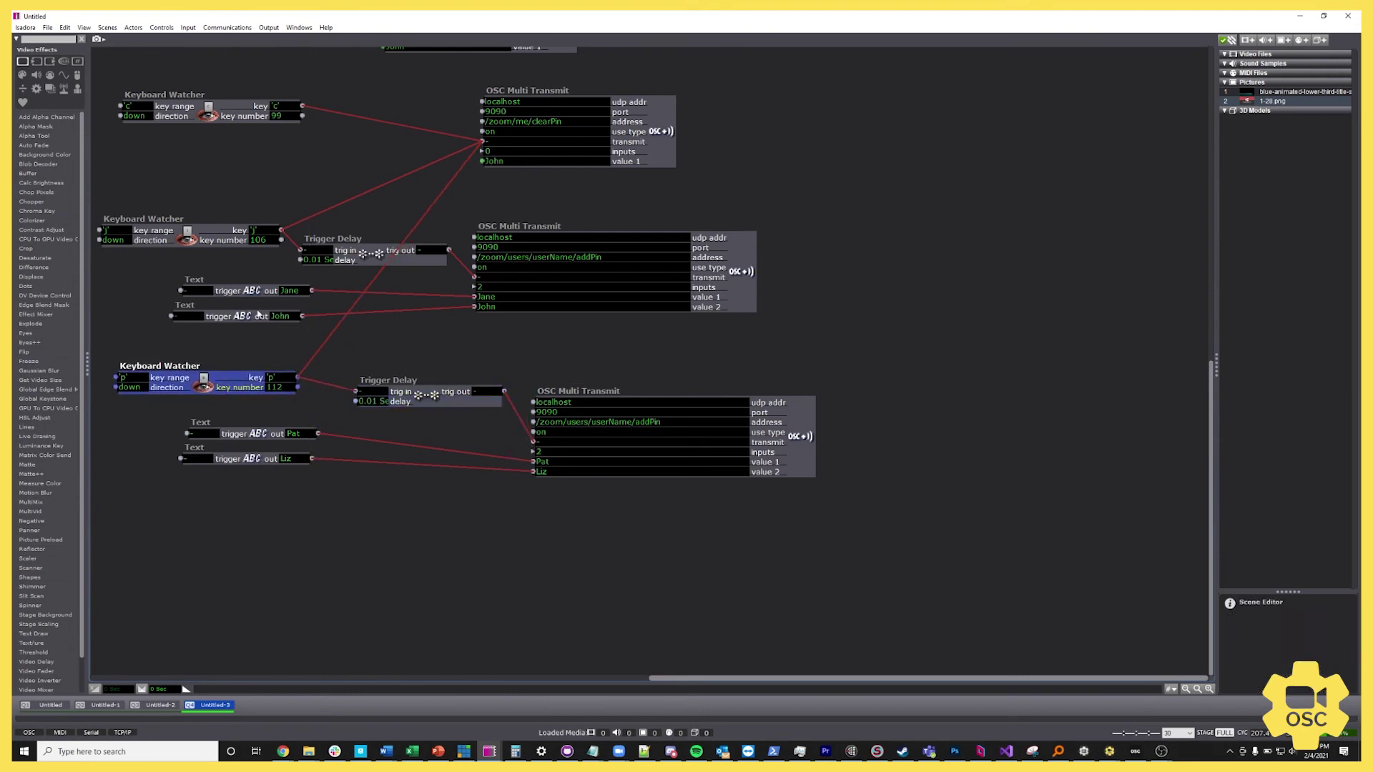
drag(522, 226, 666, 225)
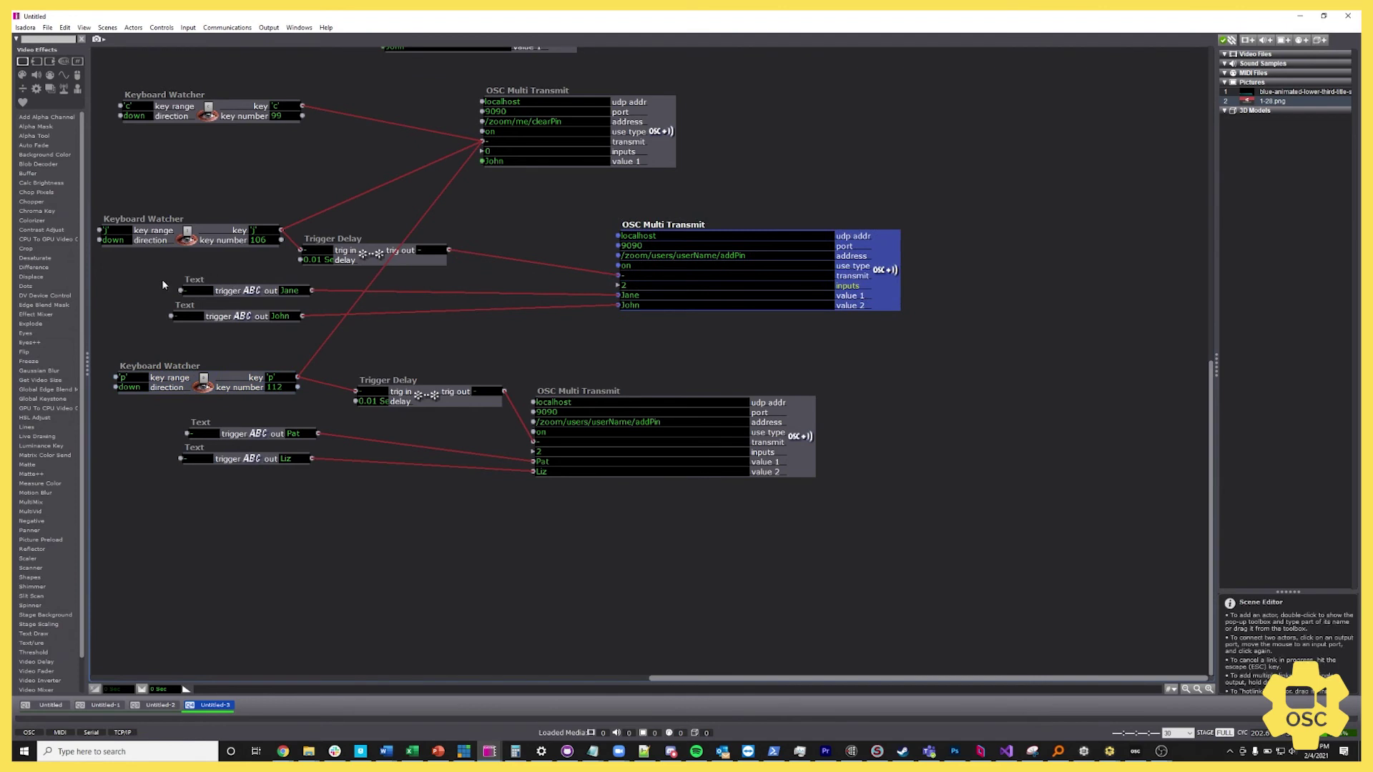
drag(162, 279, 509, 313)
drag(401, 257, 461, 250)
drag(295, 495, 176, 422)
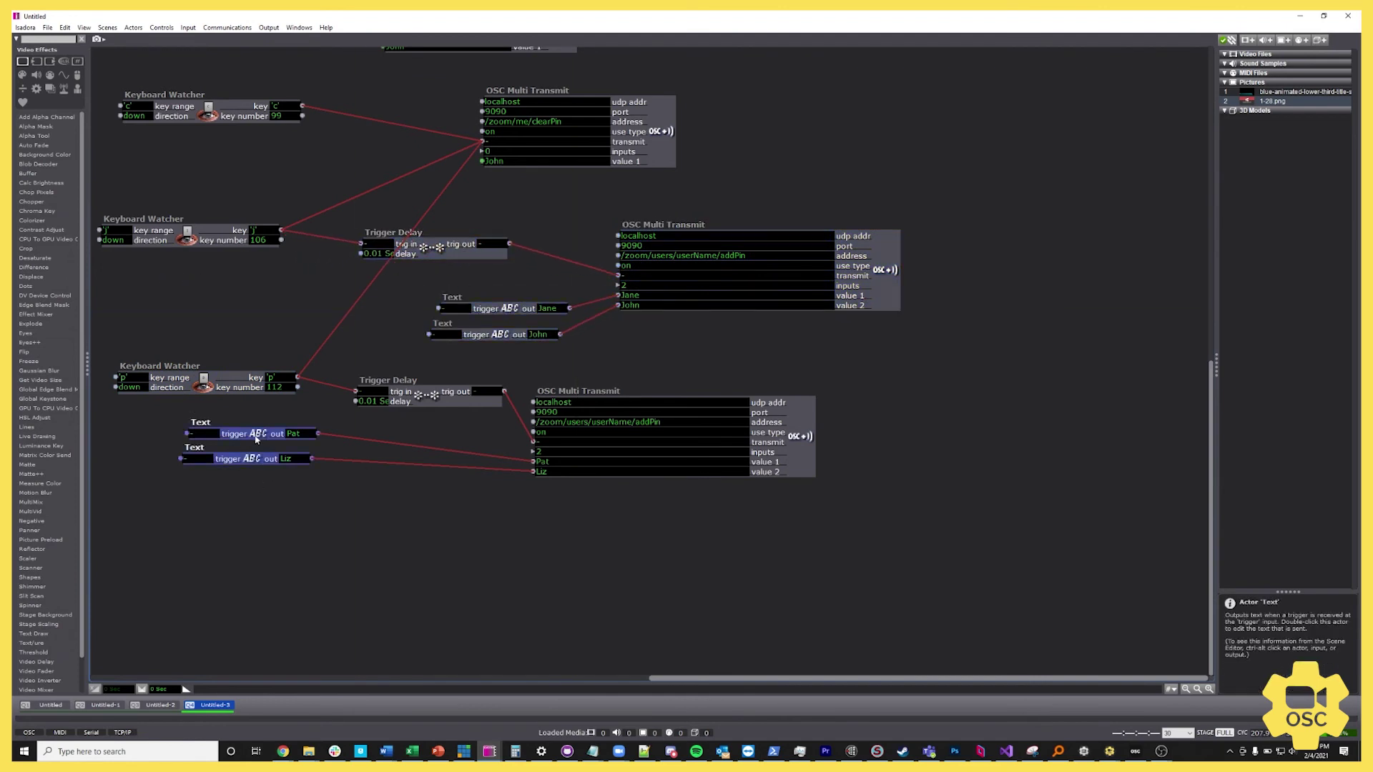
drag(259, 434, 339, 471)
click(514, 581)
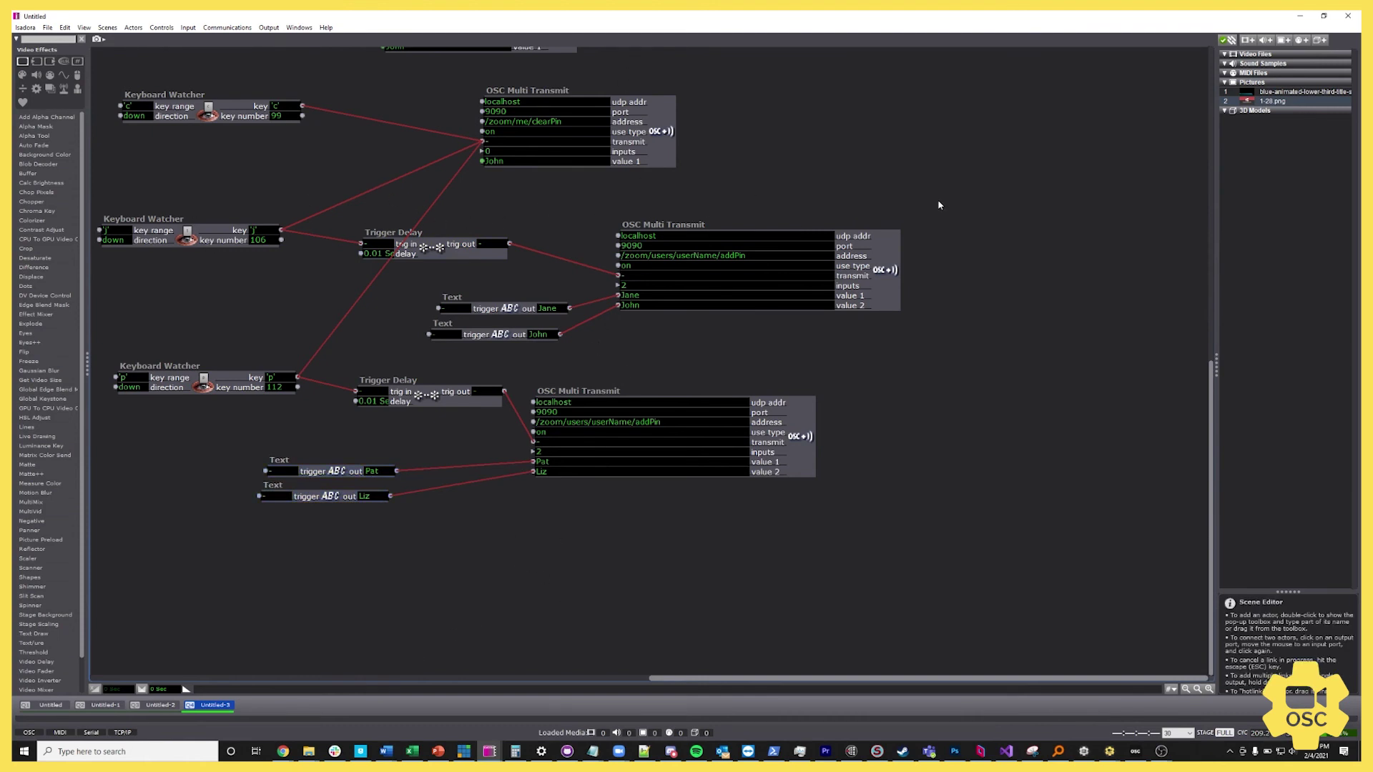
Restore the Isadora window over the lower part of the meeting and switch the meeting to the unpinned gallery view.
drag(513, 18, 571, 370)
scroll(736, 494, down, 4)
scroll(580, 461, up, 1)
key(j)
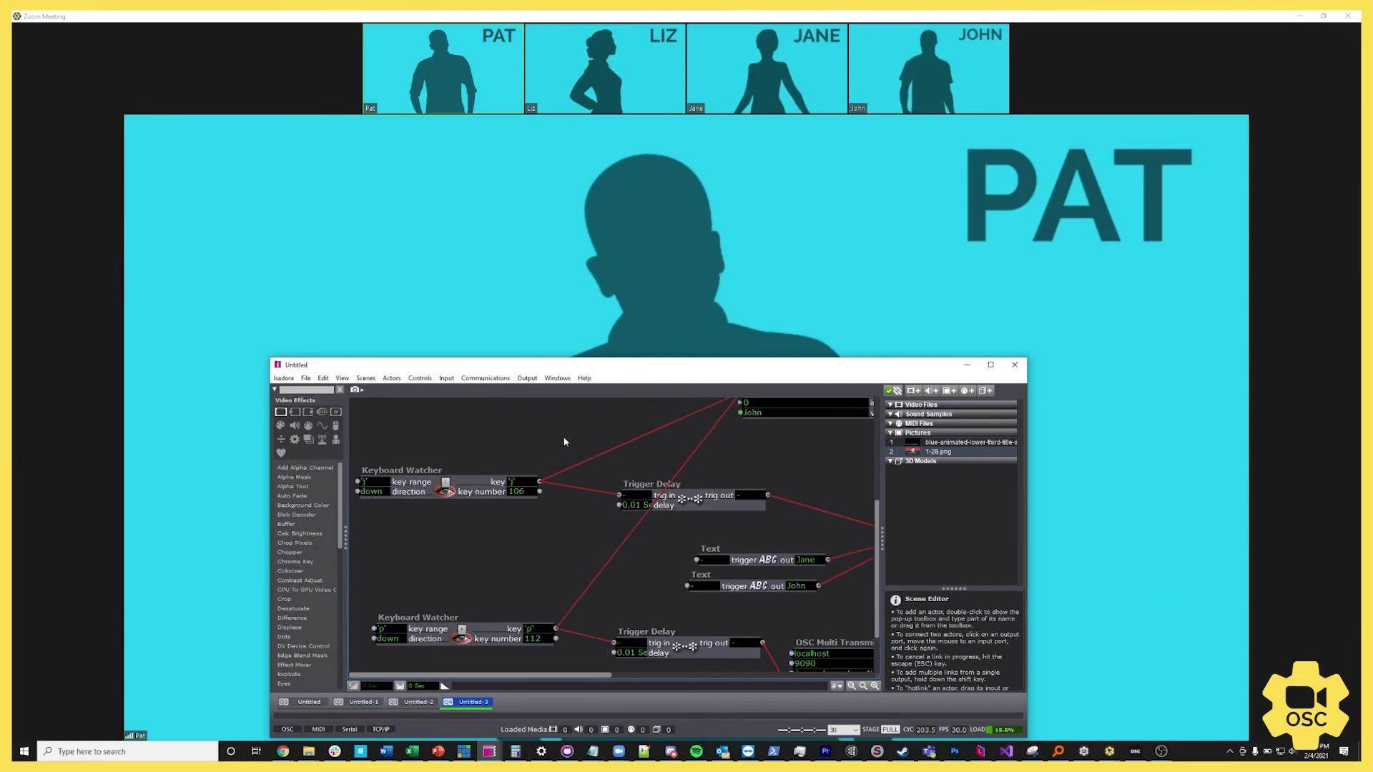
key(p)
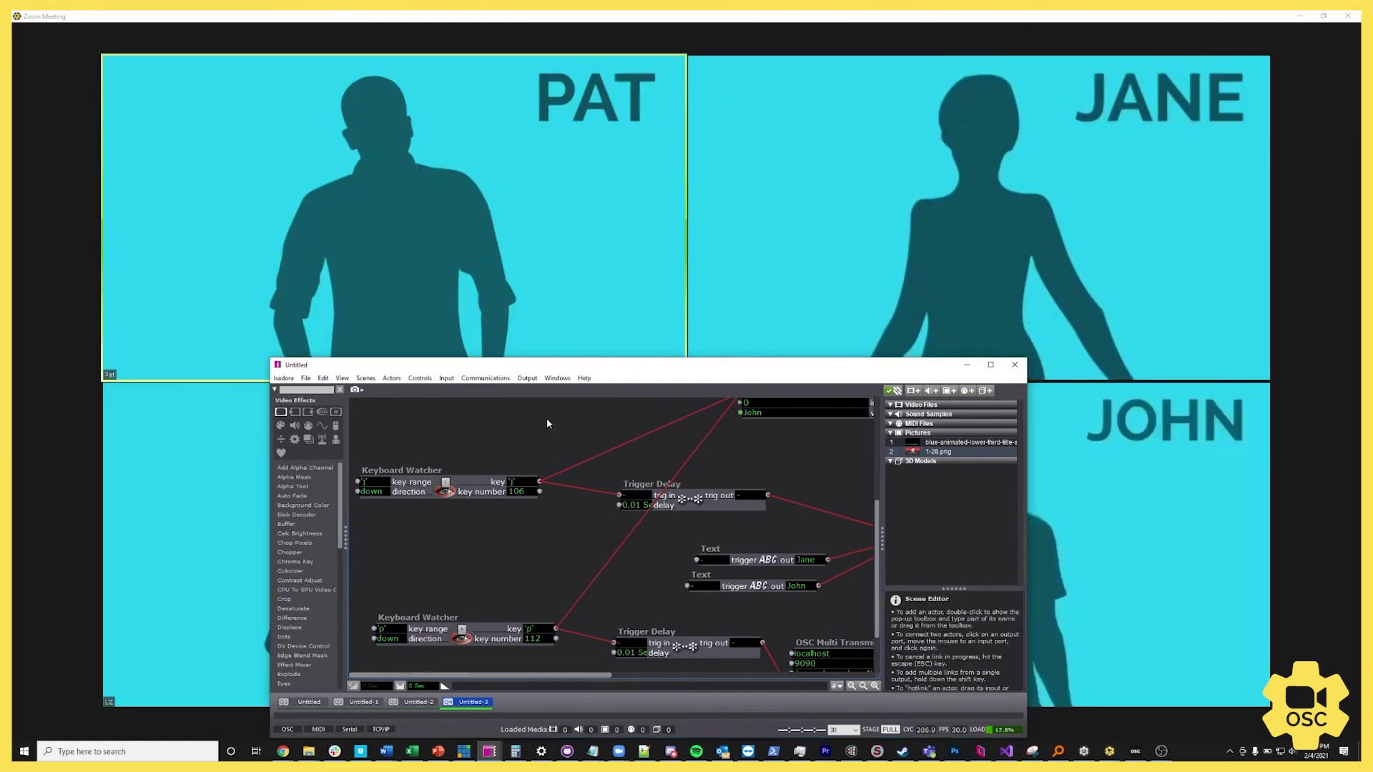
Alternate between the two pinned pairs of participants with the 'j' and 'p' triggers, finishing on the 'j' pair.
scroll(552, 456, up, 2)
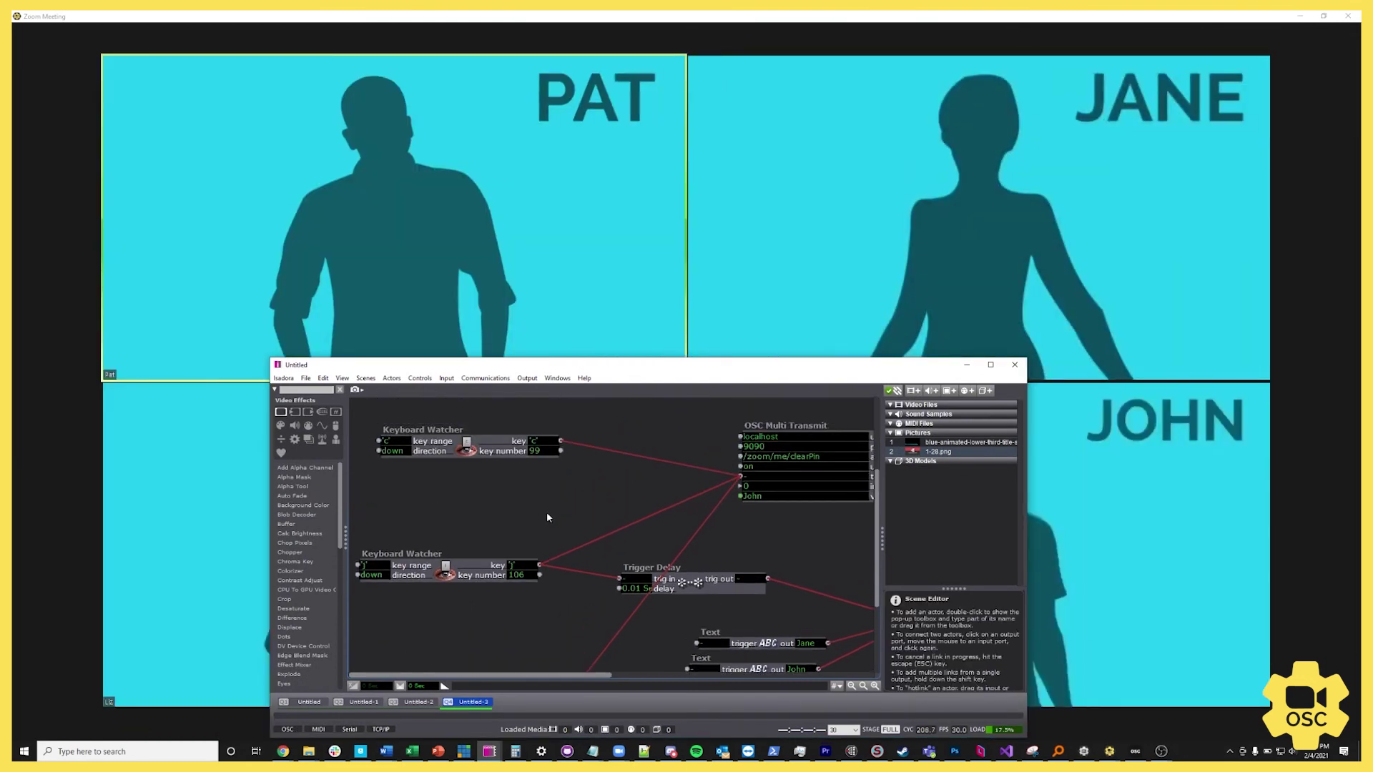
scroll(542, 512, down, 3)
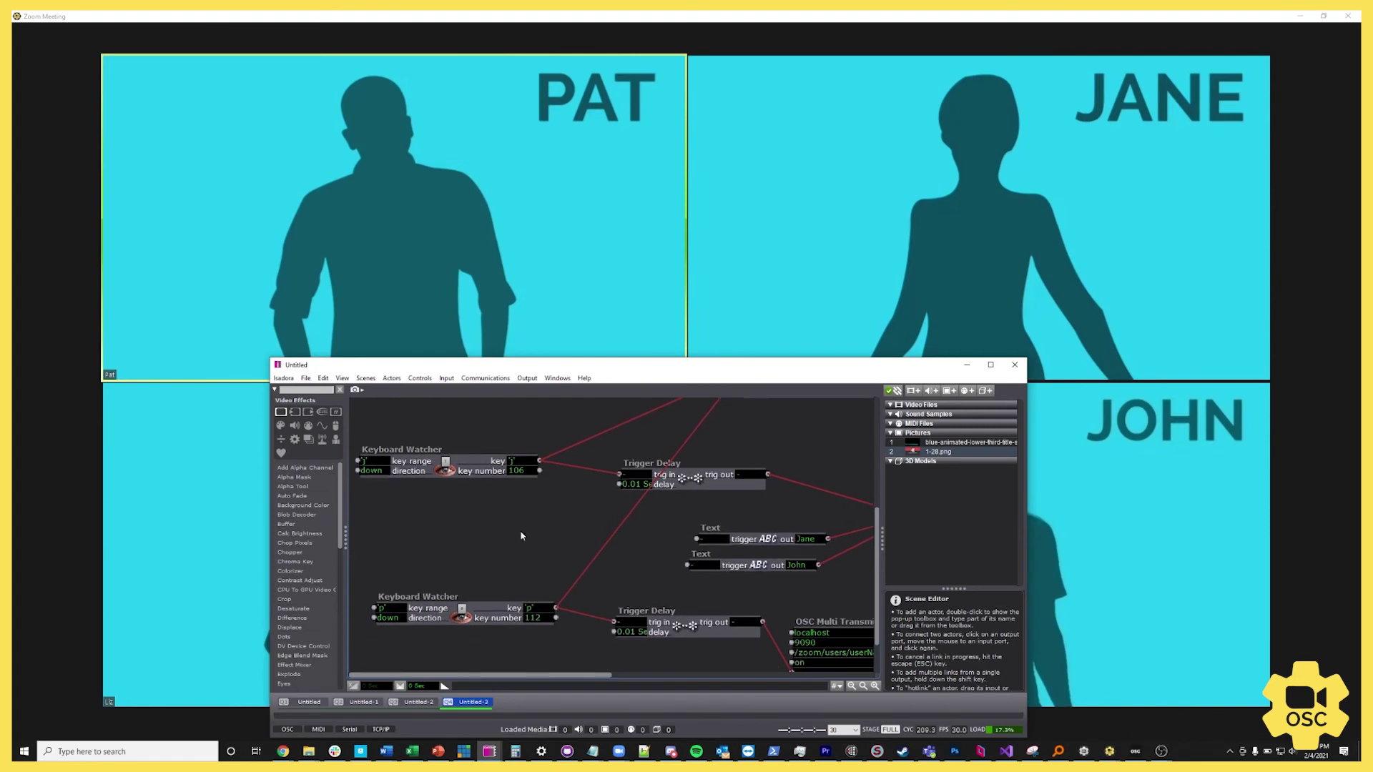
key(j)
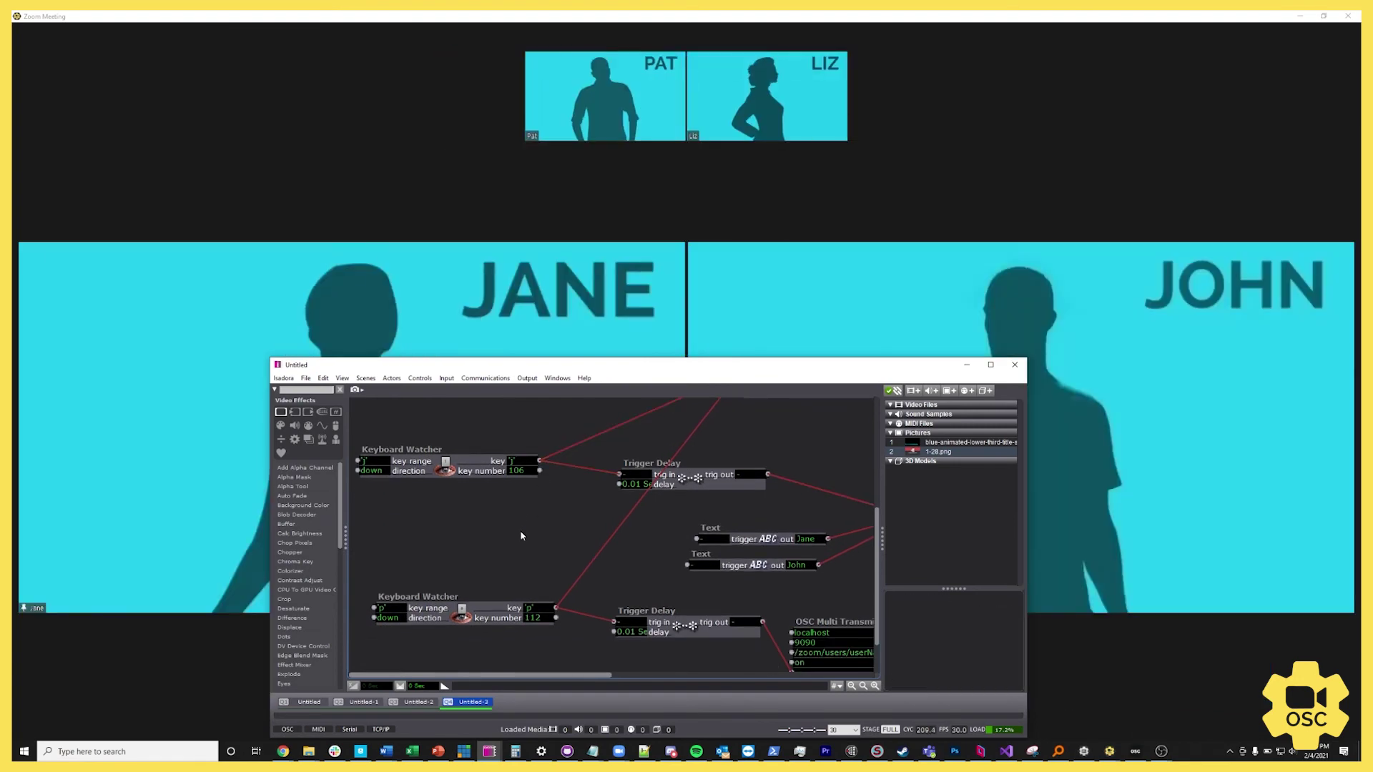
key(p)
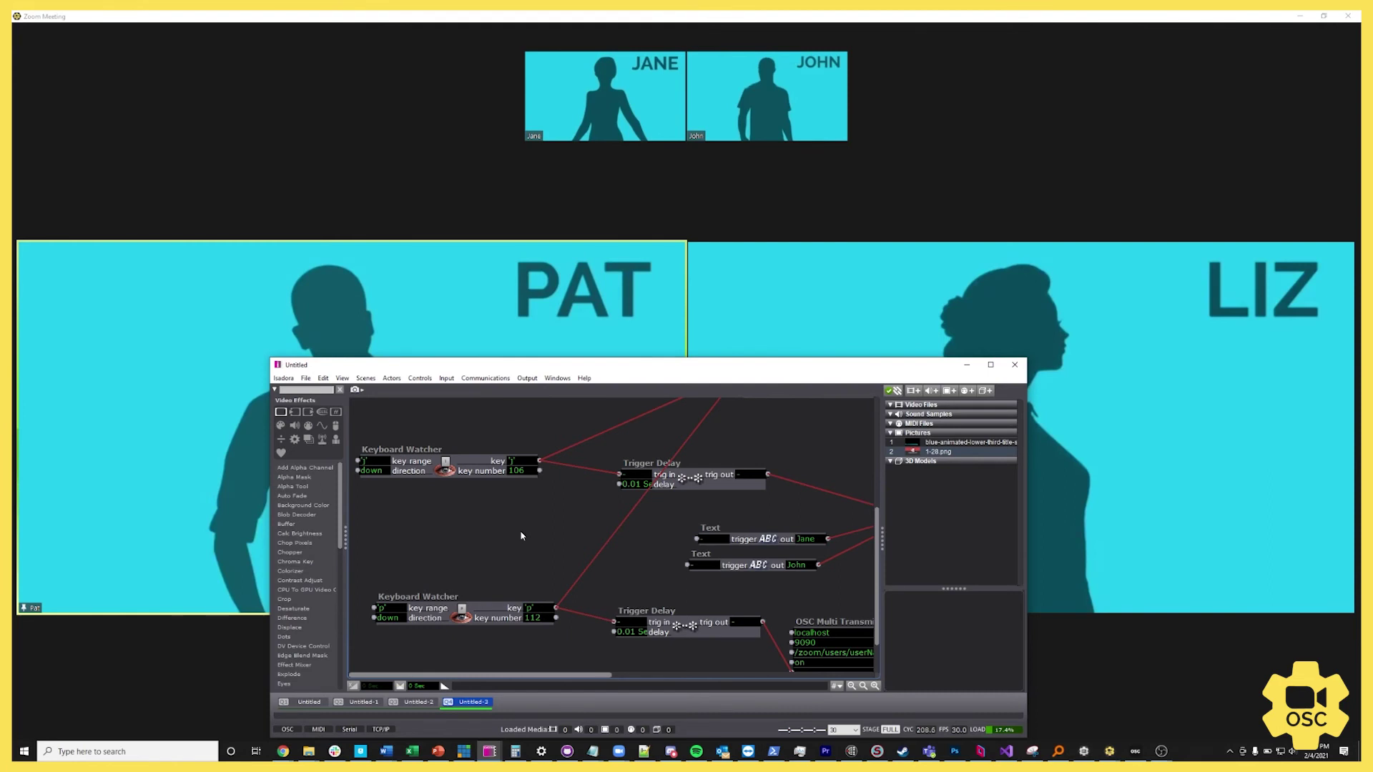
key(j)
key(p)
scroll(587, 587, up, 3)
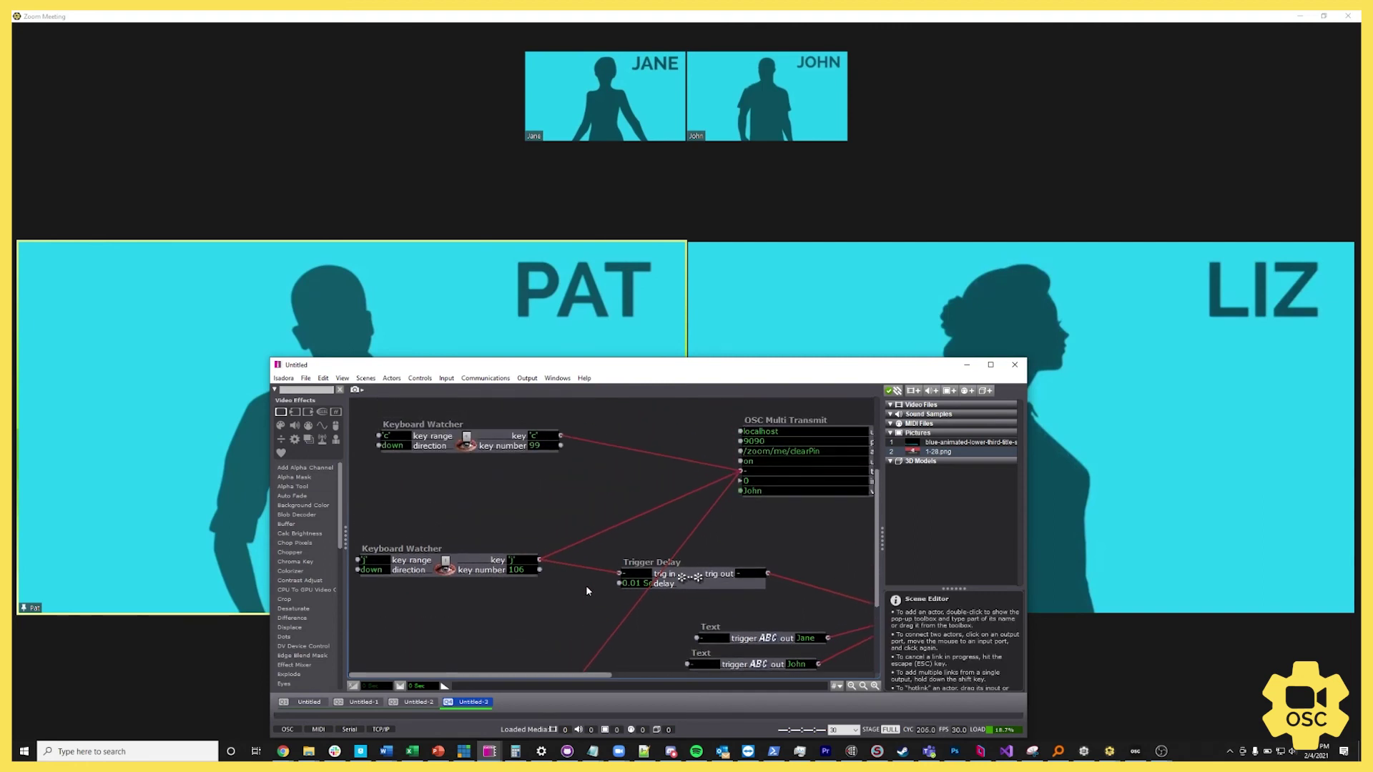
key(j)
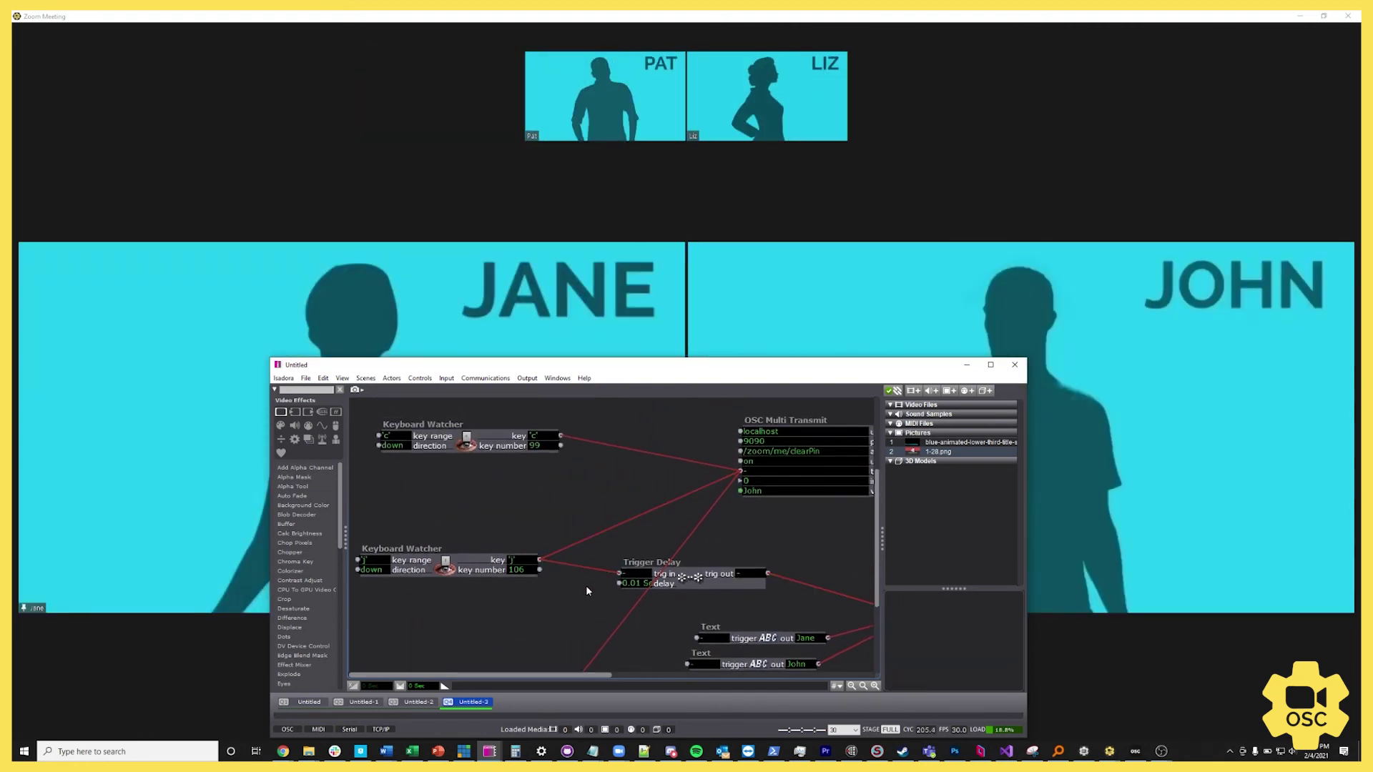
Pin the second pair of participants with the 'p' trigger and clear the meeting's pins with the 'c' trigger.
key(p)
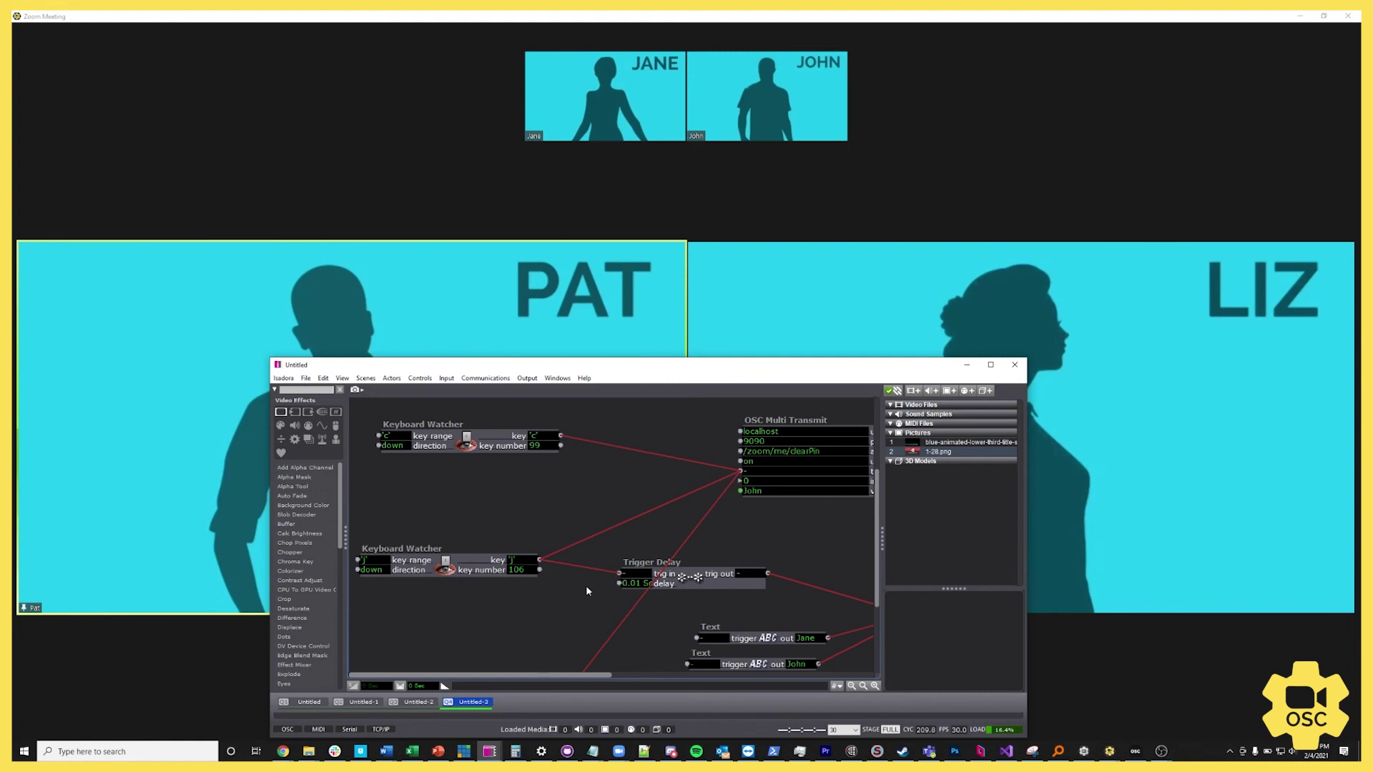
key(c)
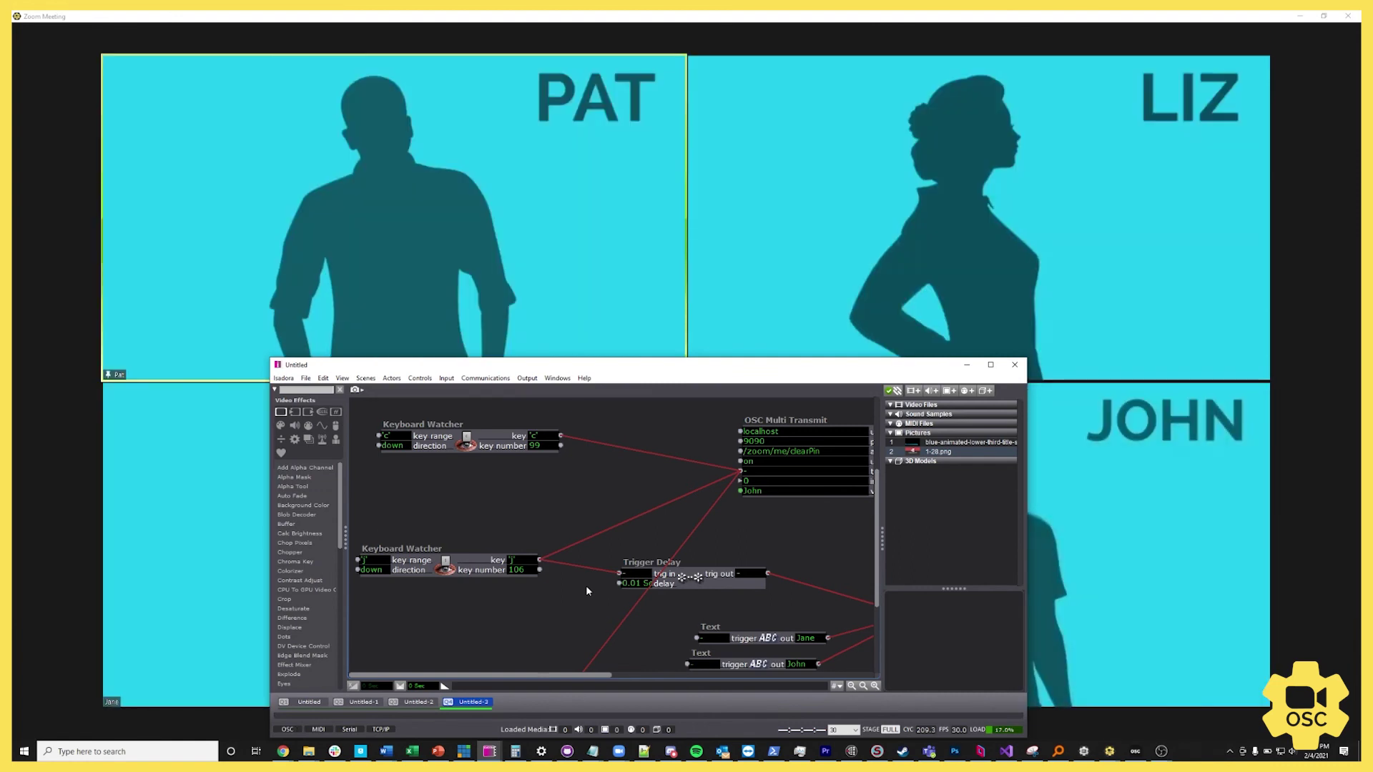
Test switching directly between the two pinned pairs with the 'j' and 'p' triggers, finishing on the 'p' pair.
scroll(586, 585, down, 3)
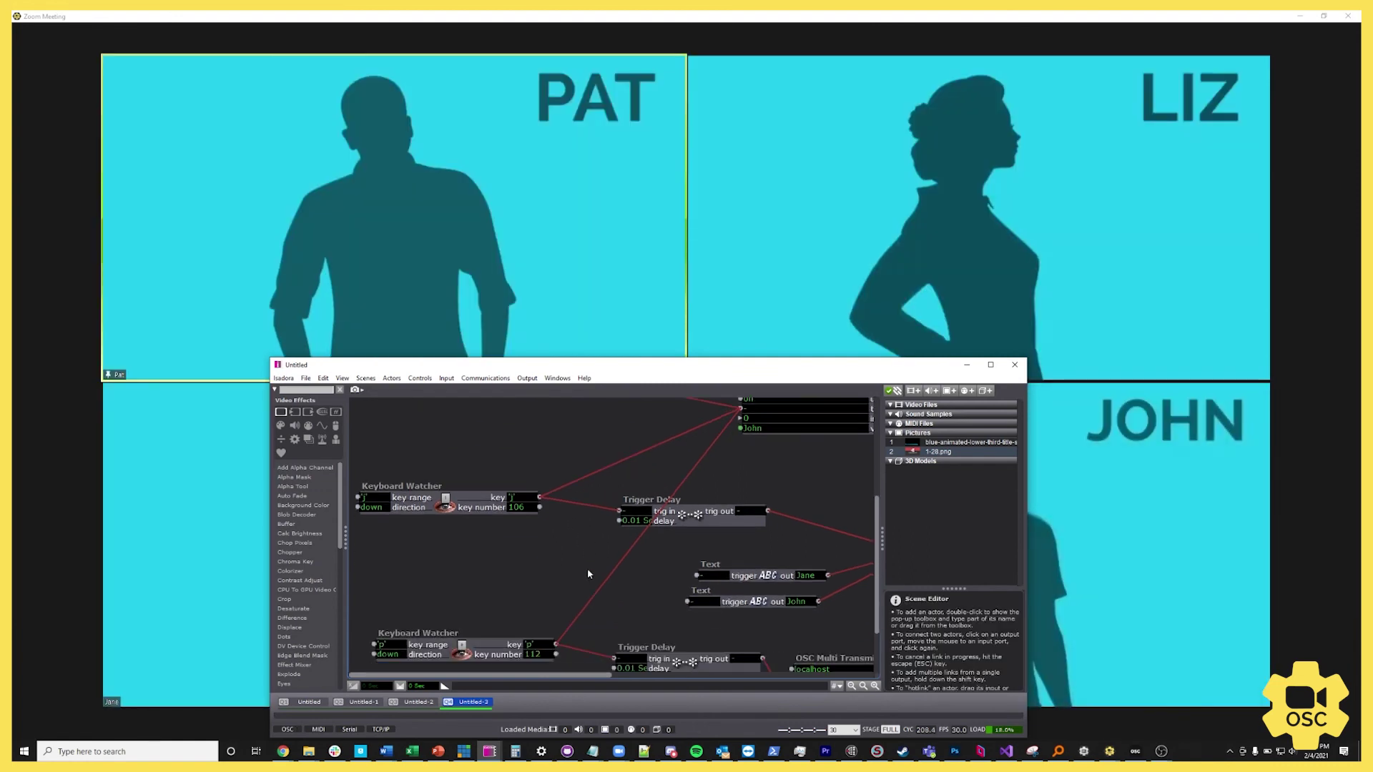
scroll(587, 574, down, 1)
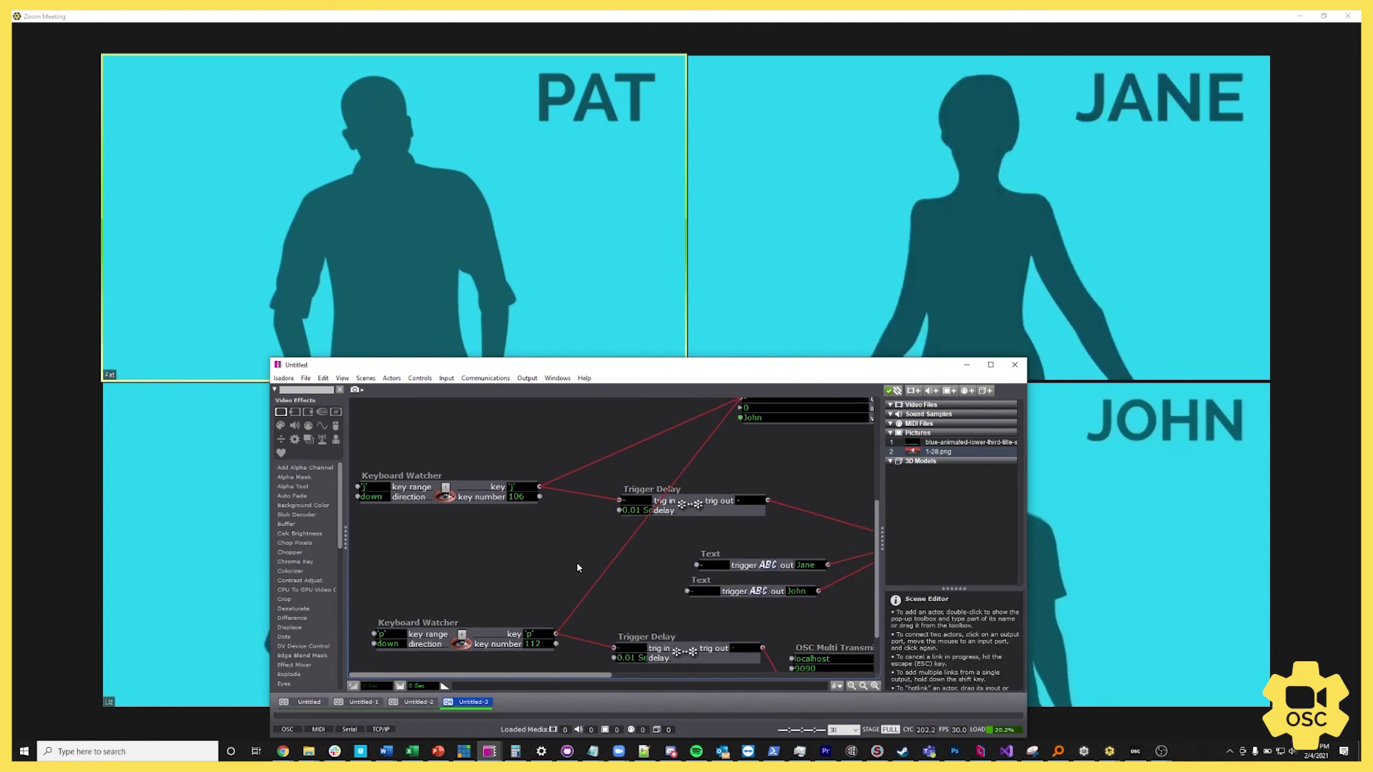
key(p)
key(j)
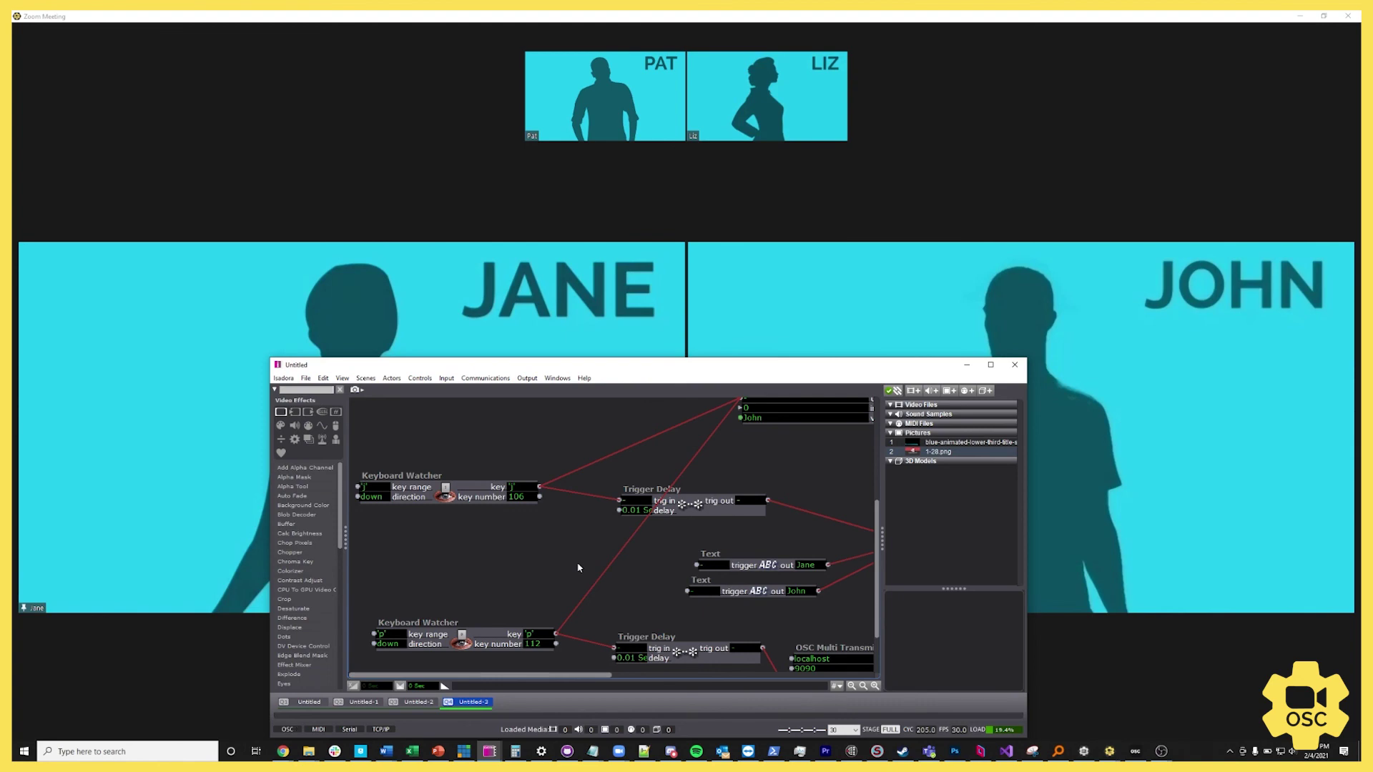
key(j)
key(p)
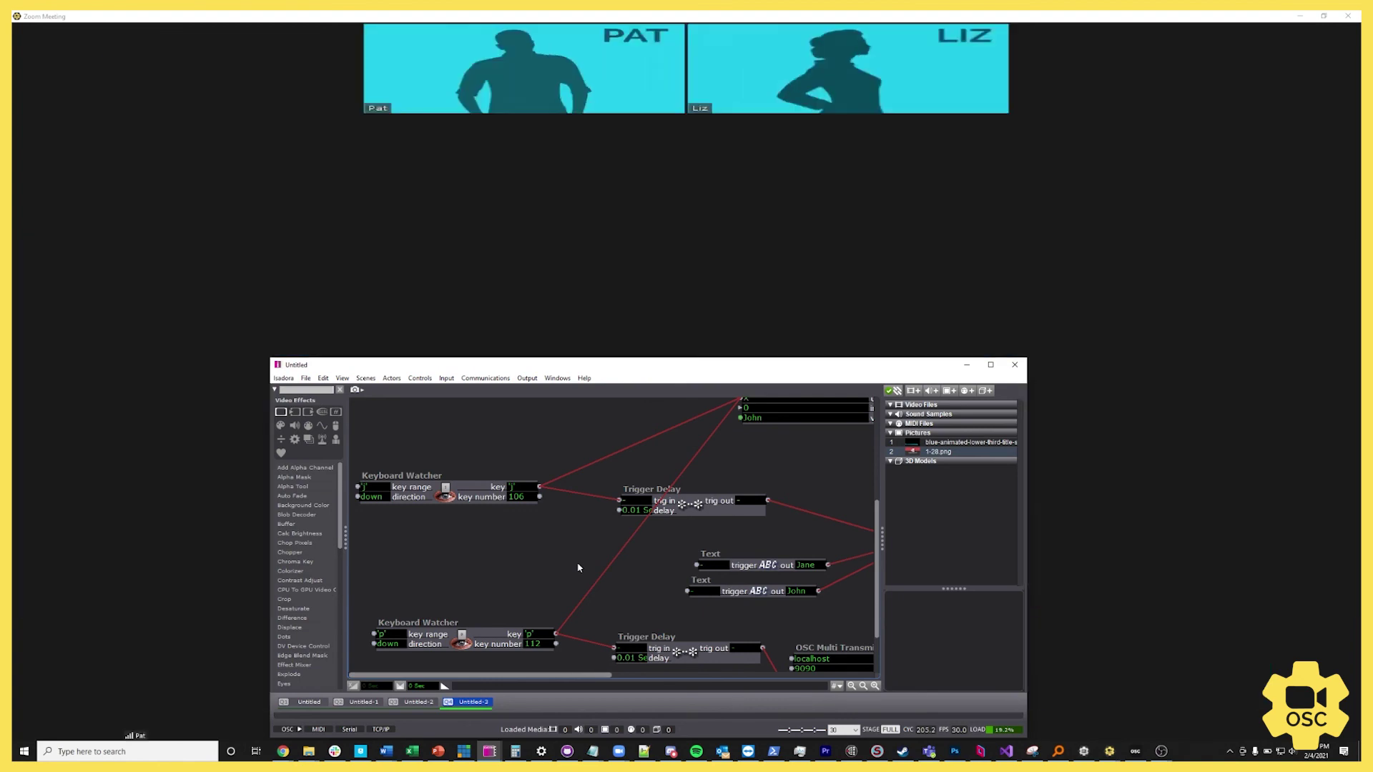